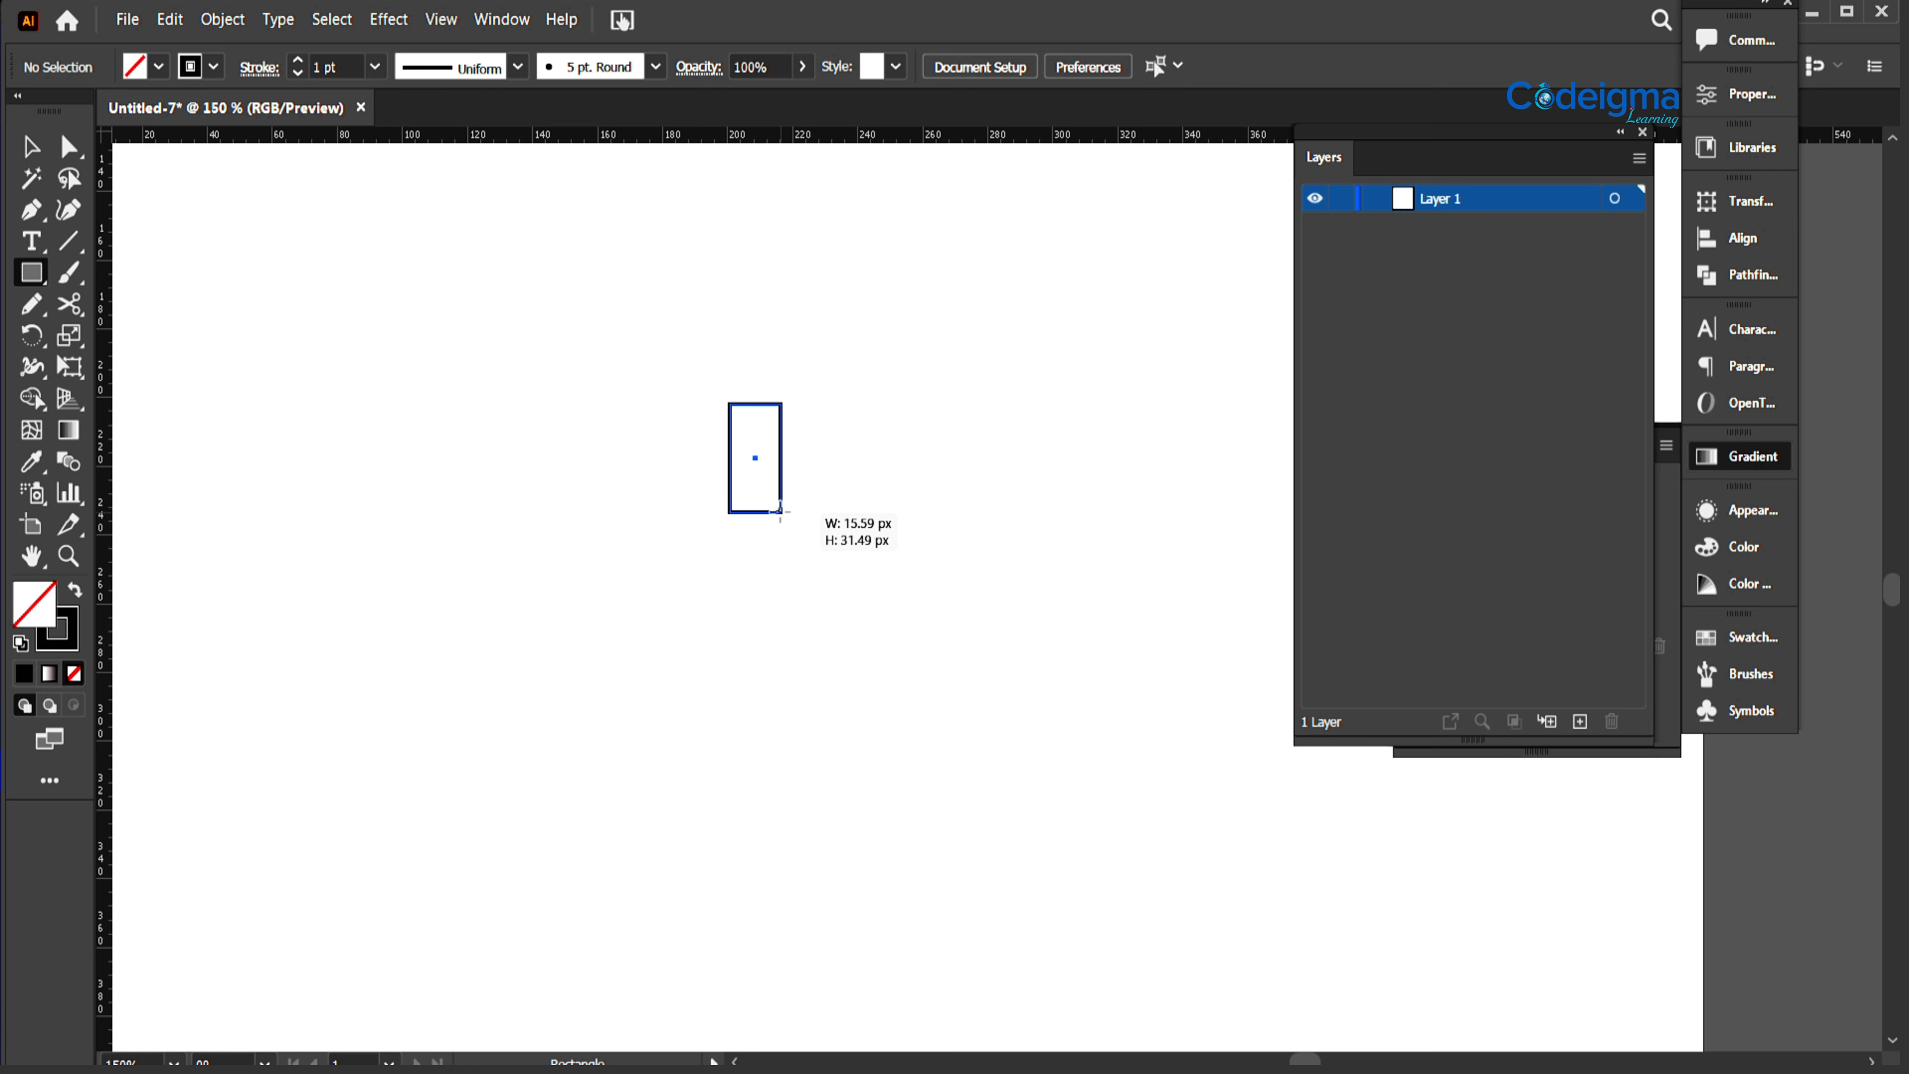
Step: Round the rectangle's corners fully into a capsule, and create a second, narrower rounded capsule just to its right
key("a")
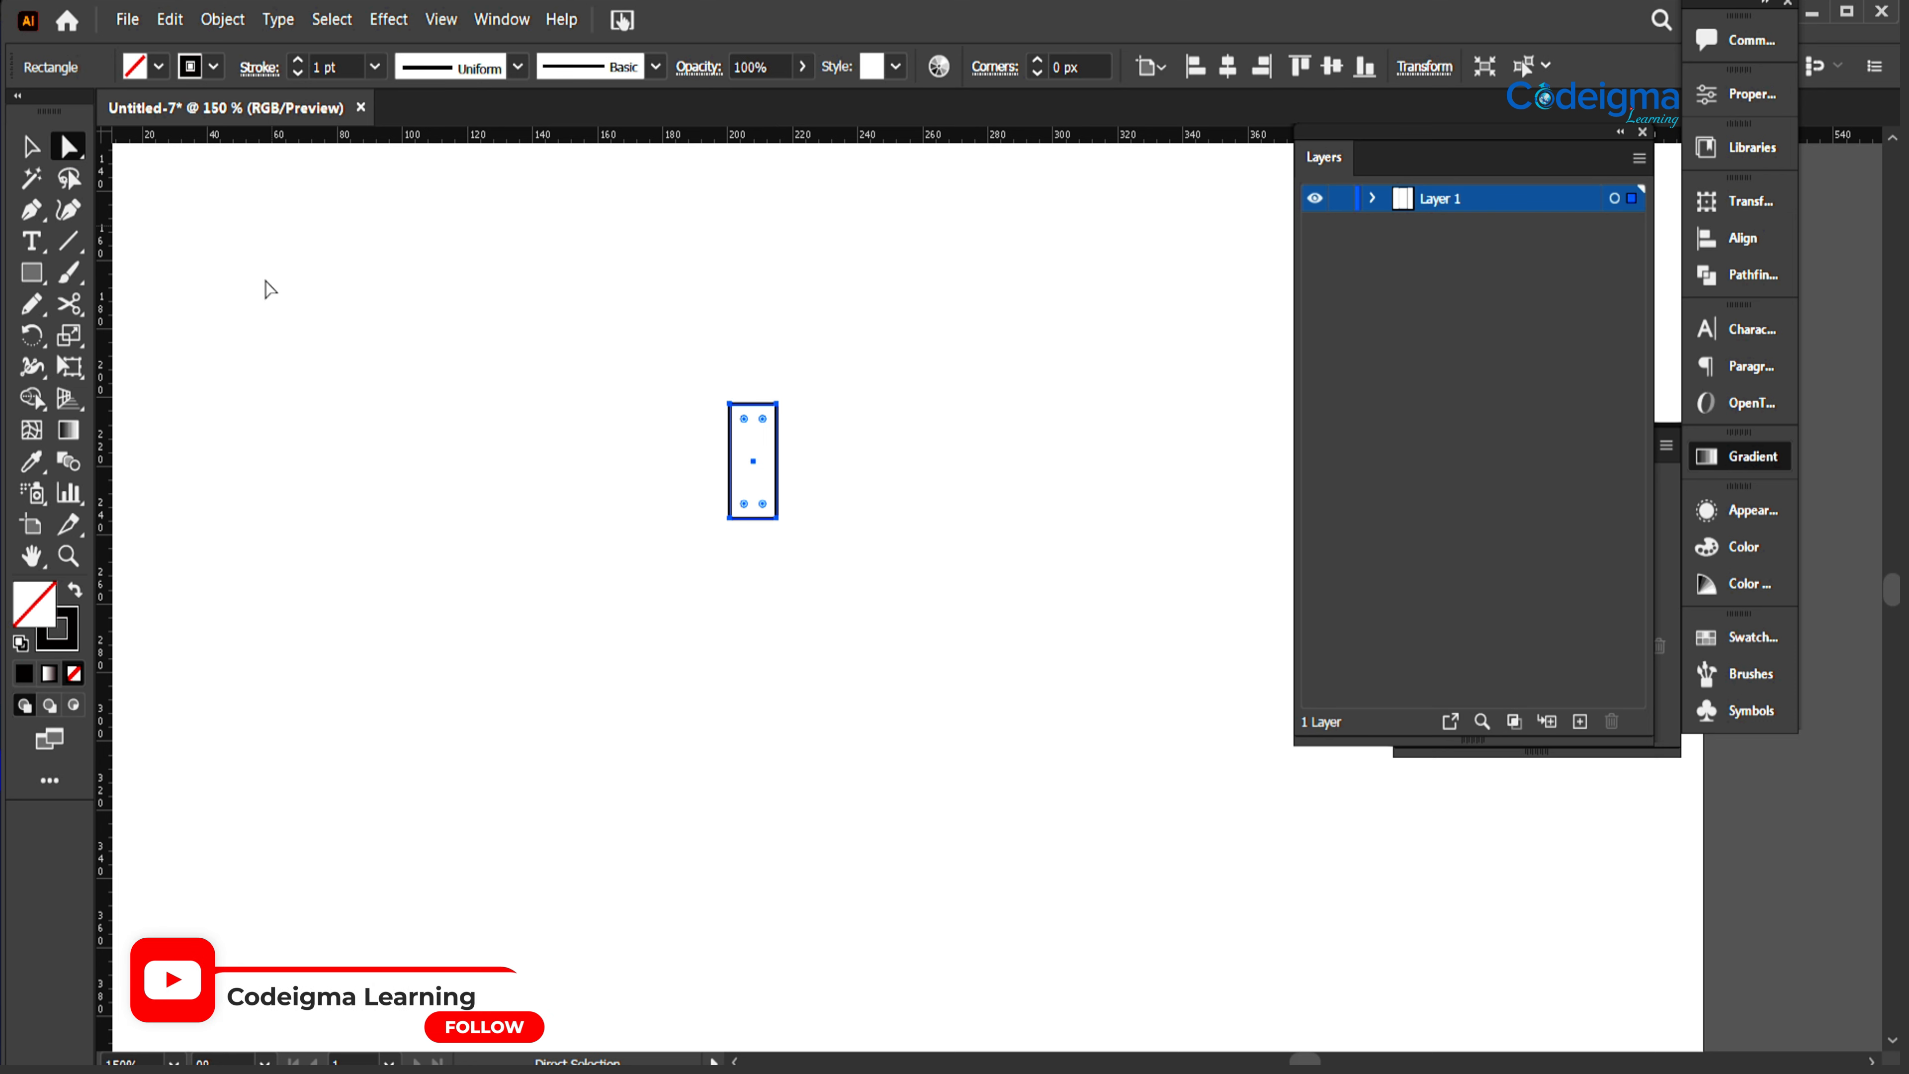
key("ctrl+shift+a")
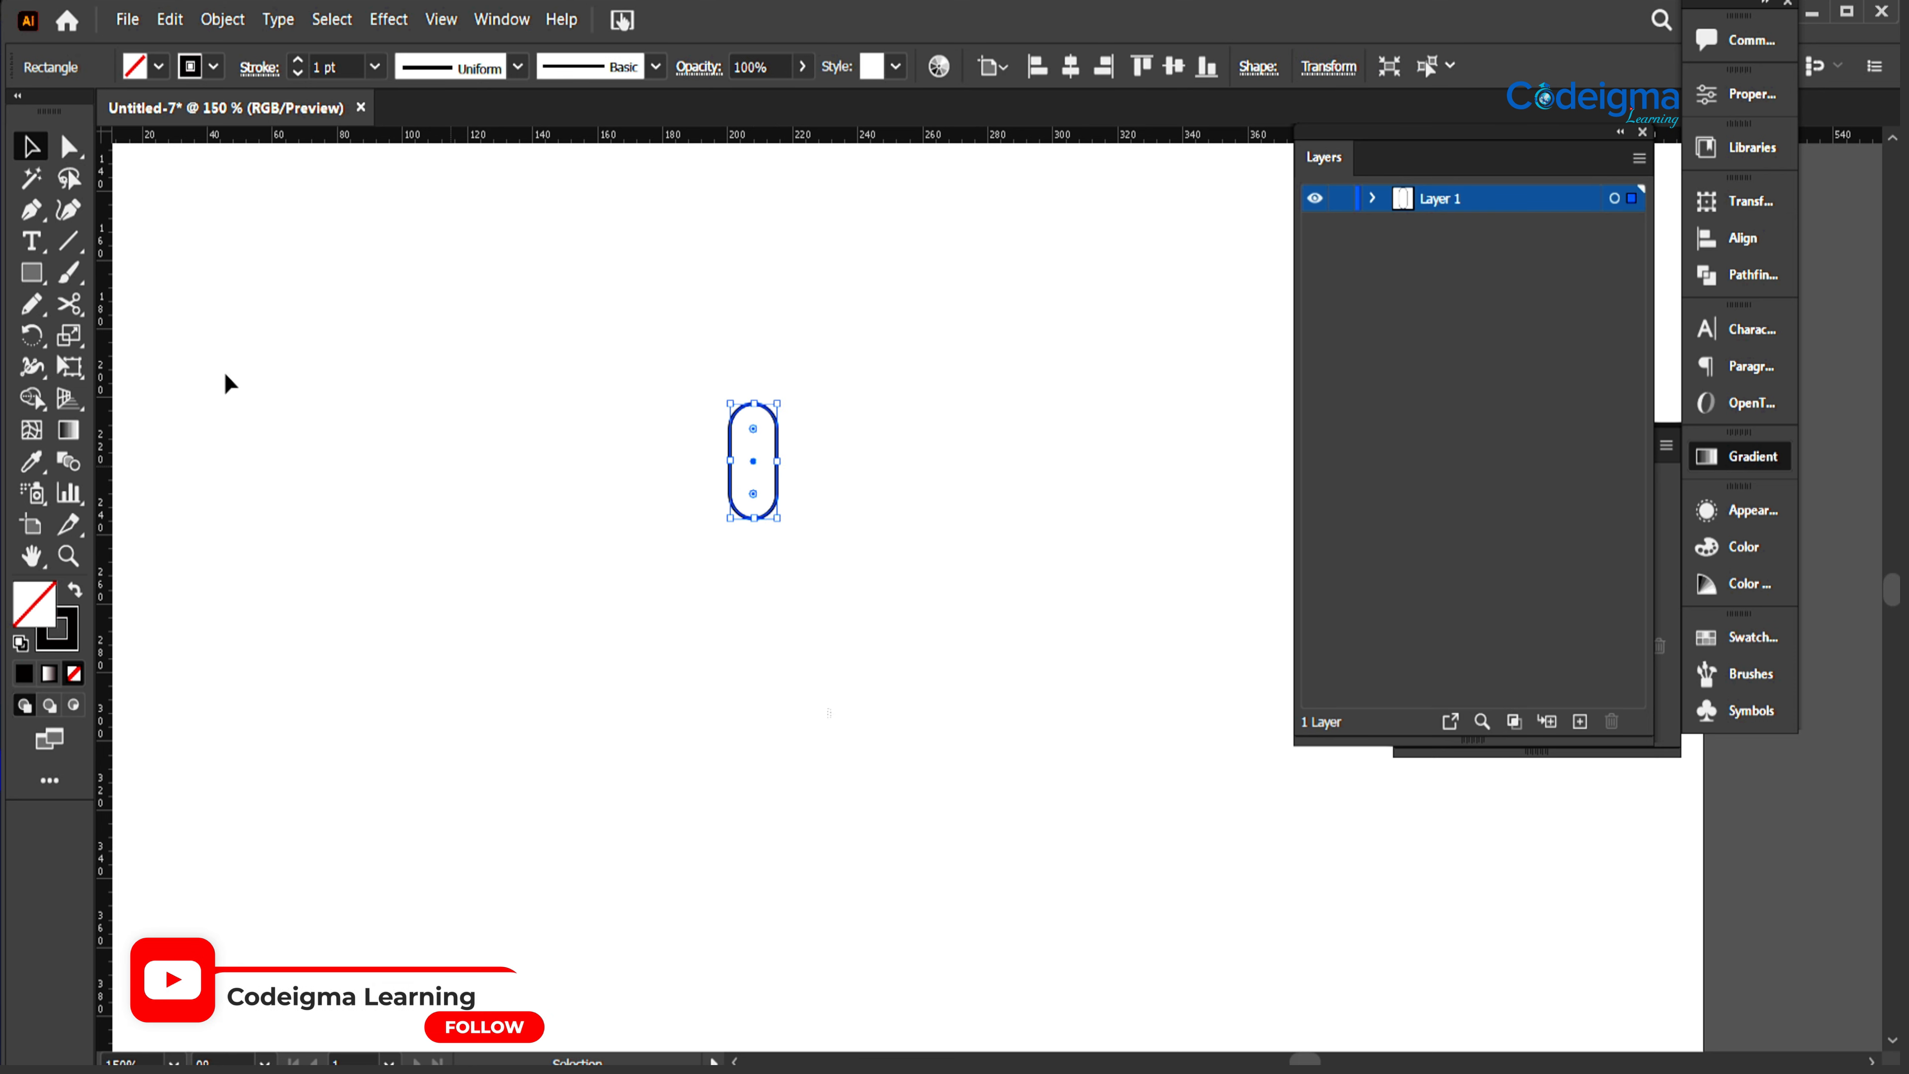
left_click(34, 274)
left_click_drag(819, 477, 820, 499)
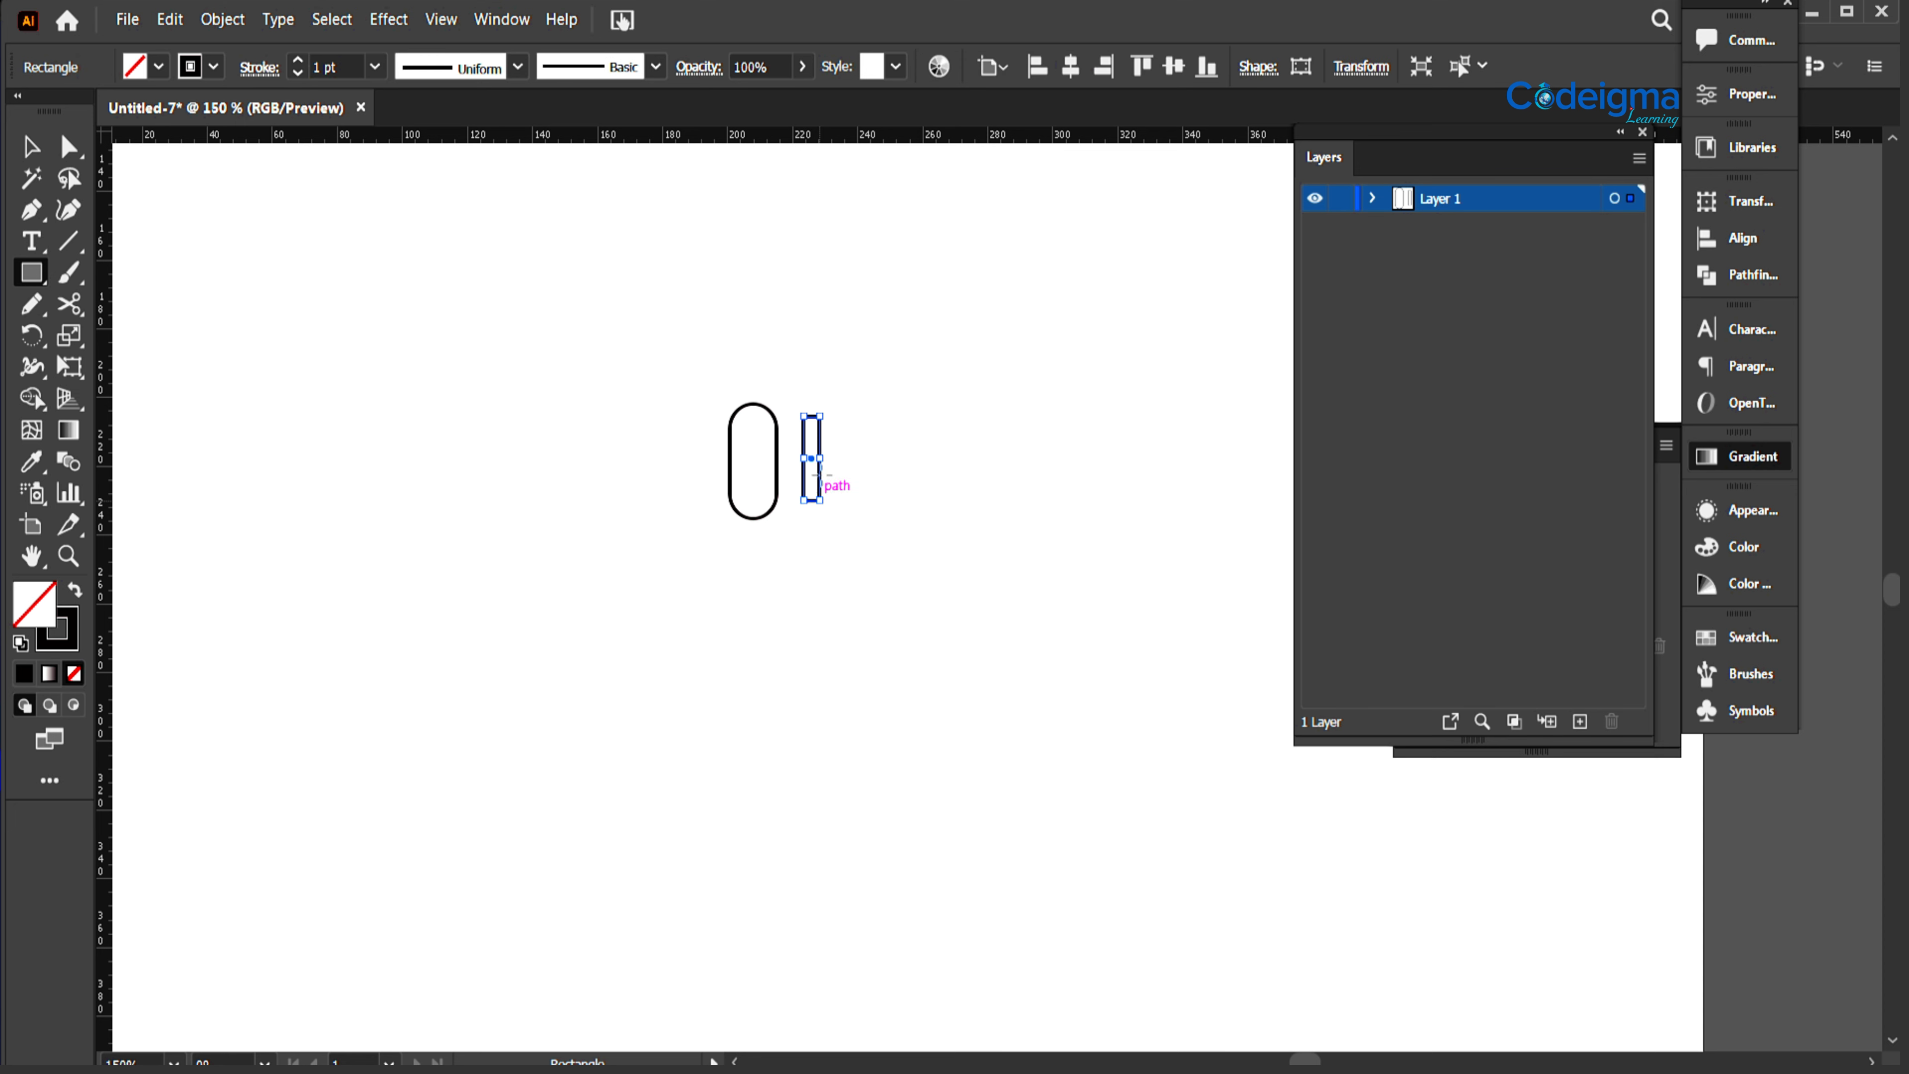
left_click(68, 148)
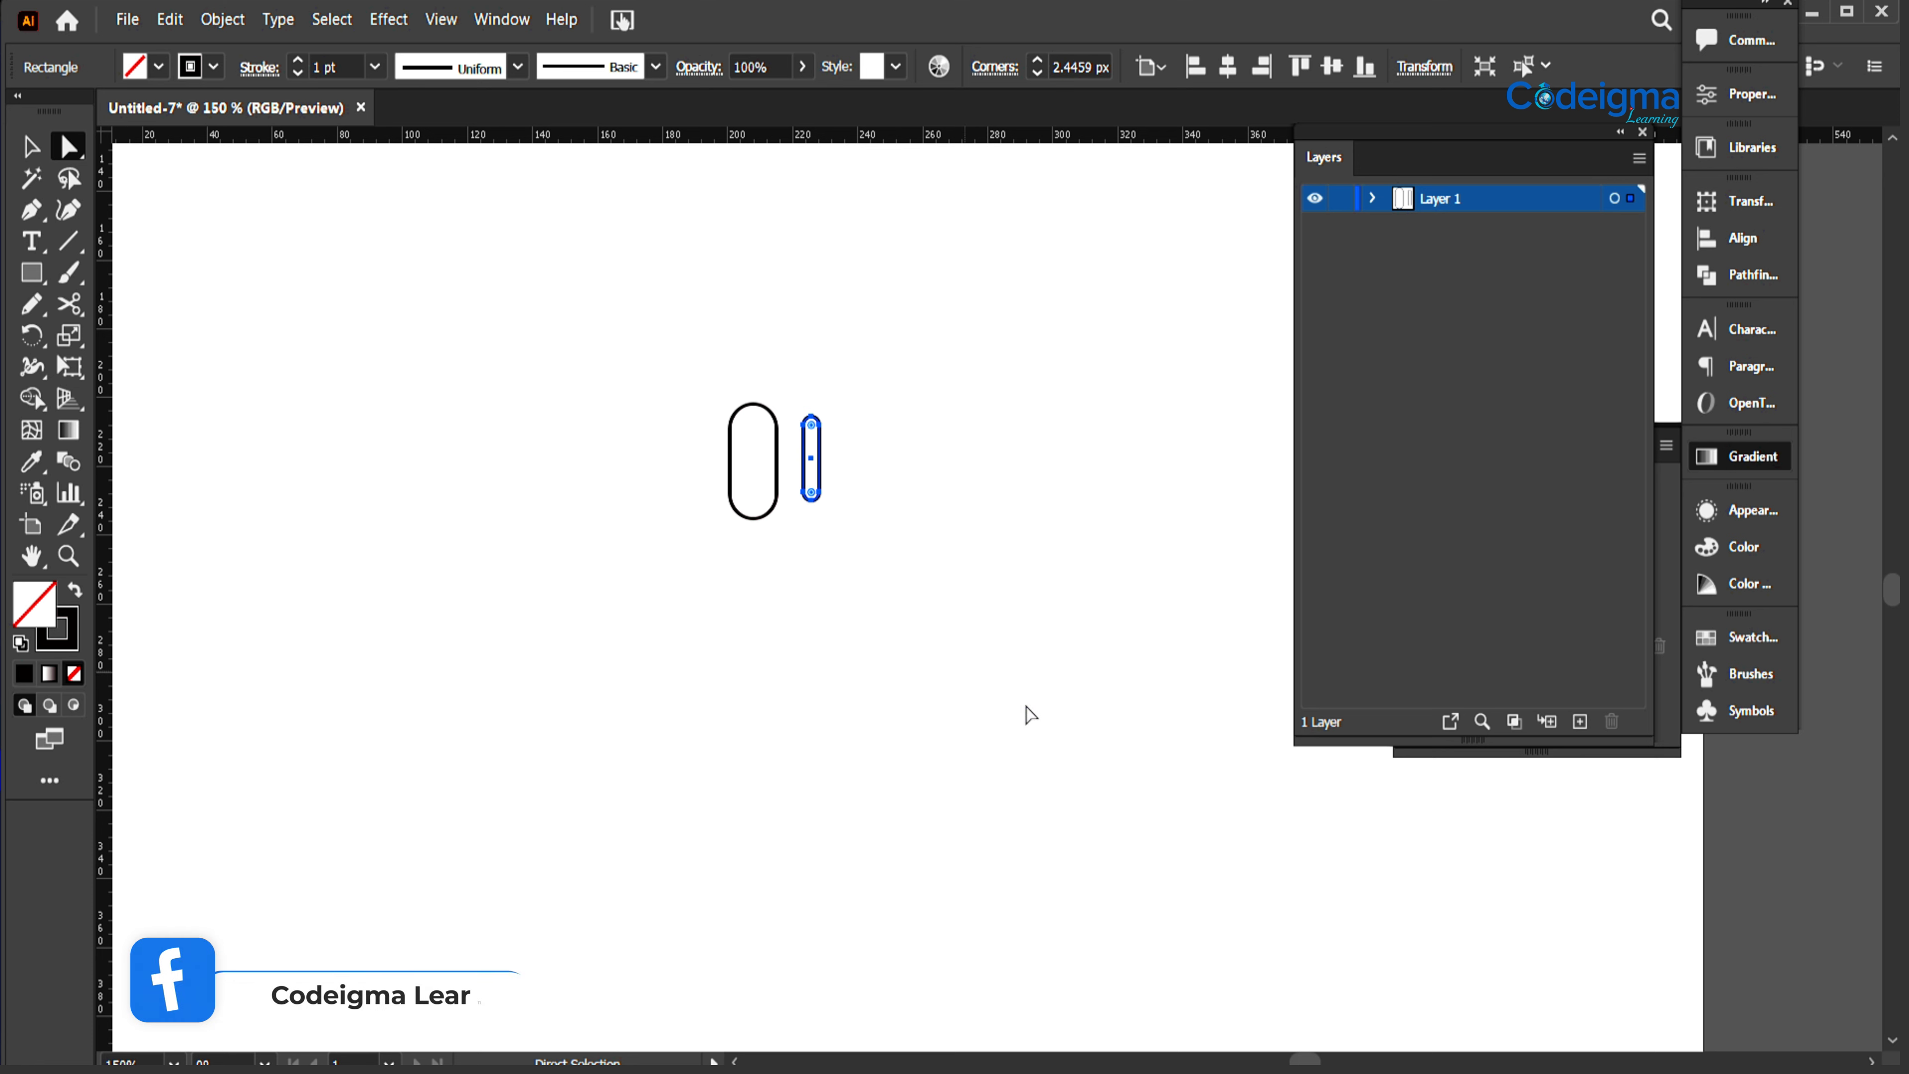
Step: Draw a small circle about 5.66 px wide and centre it on the narrow capsule as a joint
right_click(31, 272)
left_click(168, 335)
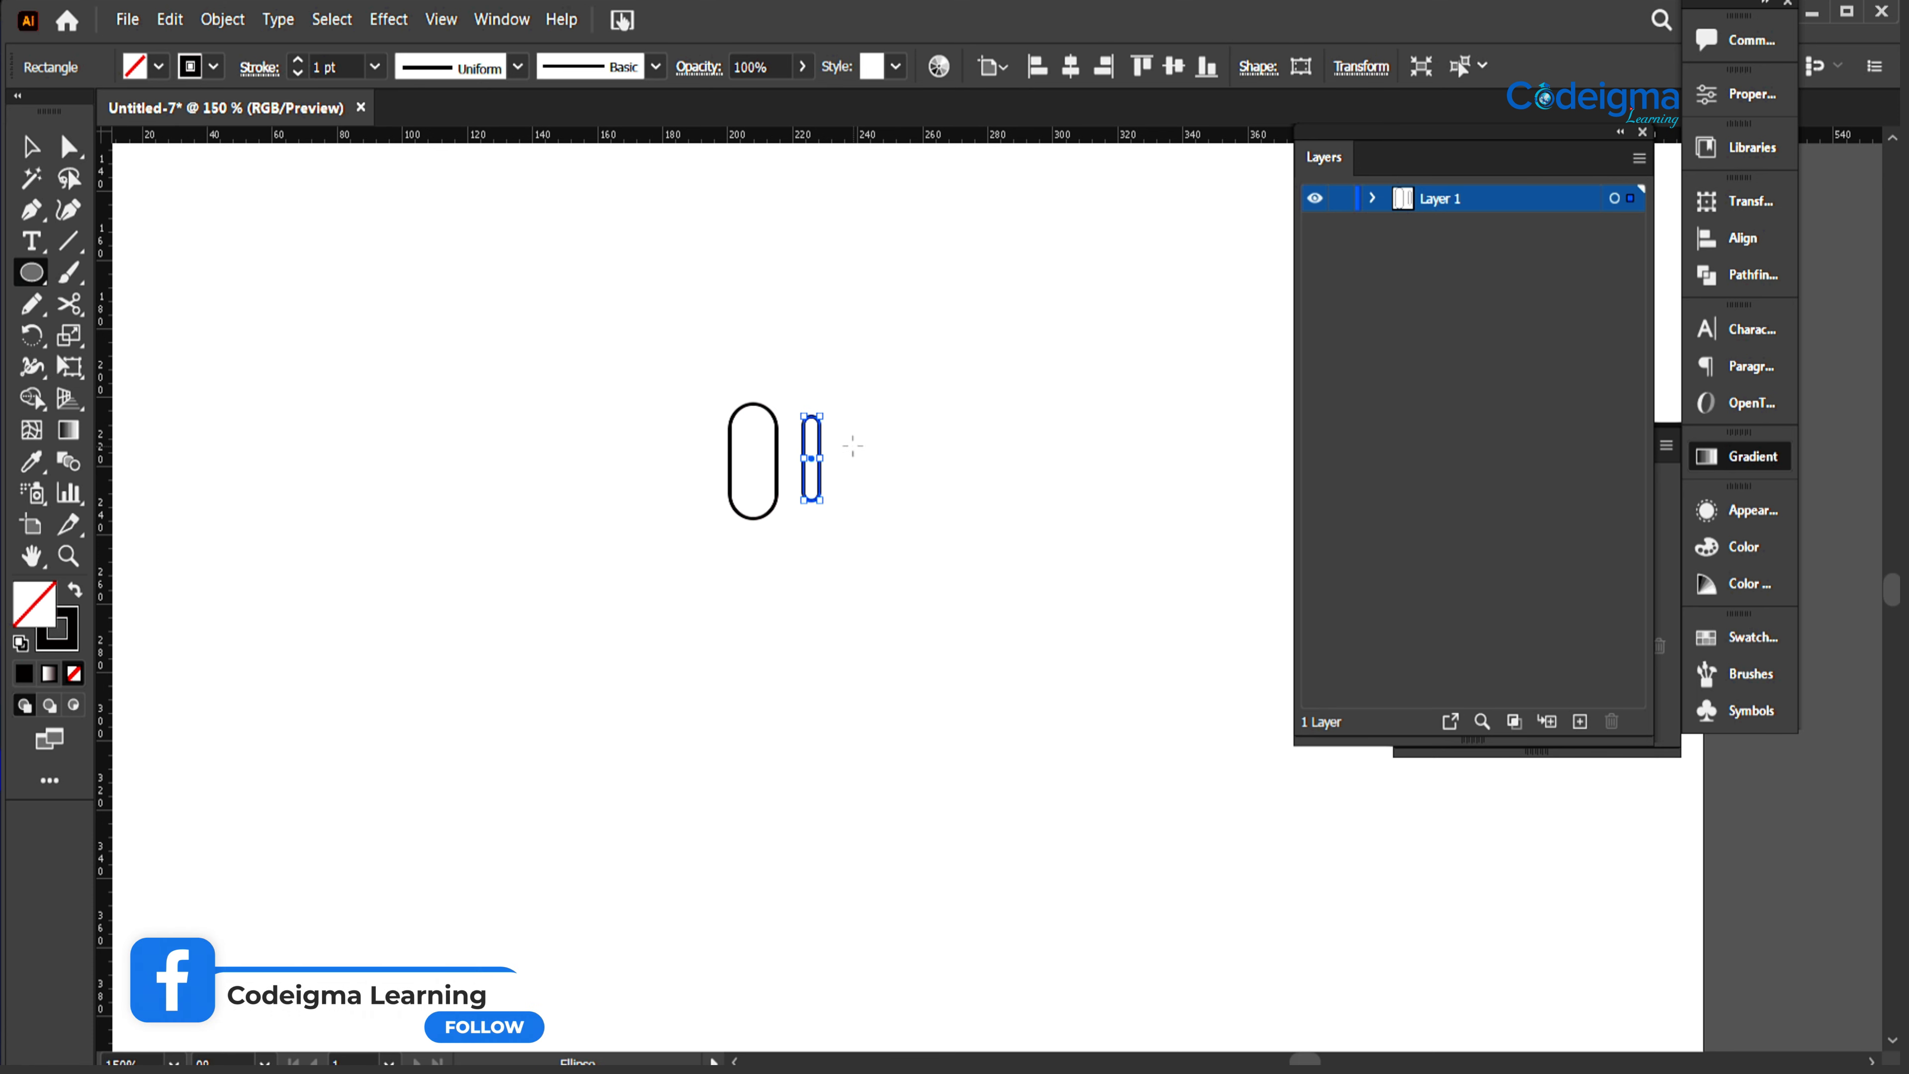
key("v")
left_click_drag(872, 467, 819, 468)
left_click(876, 485)
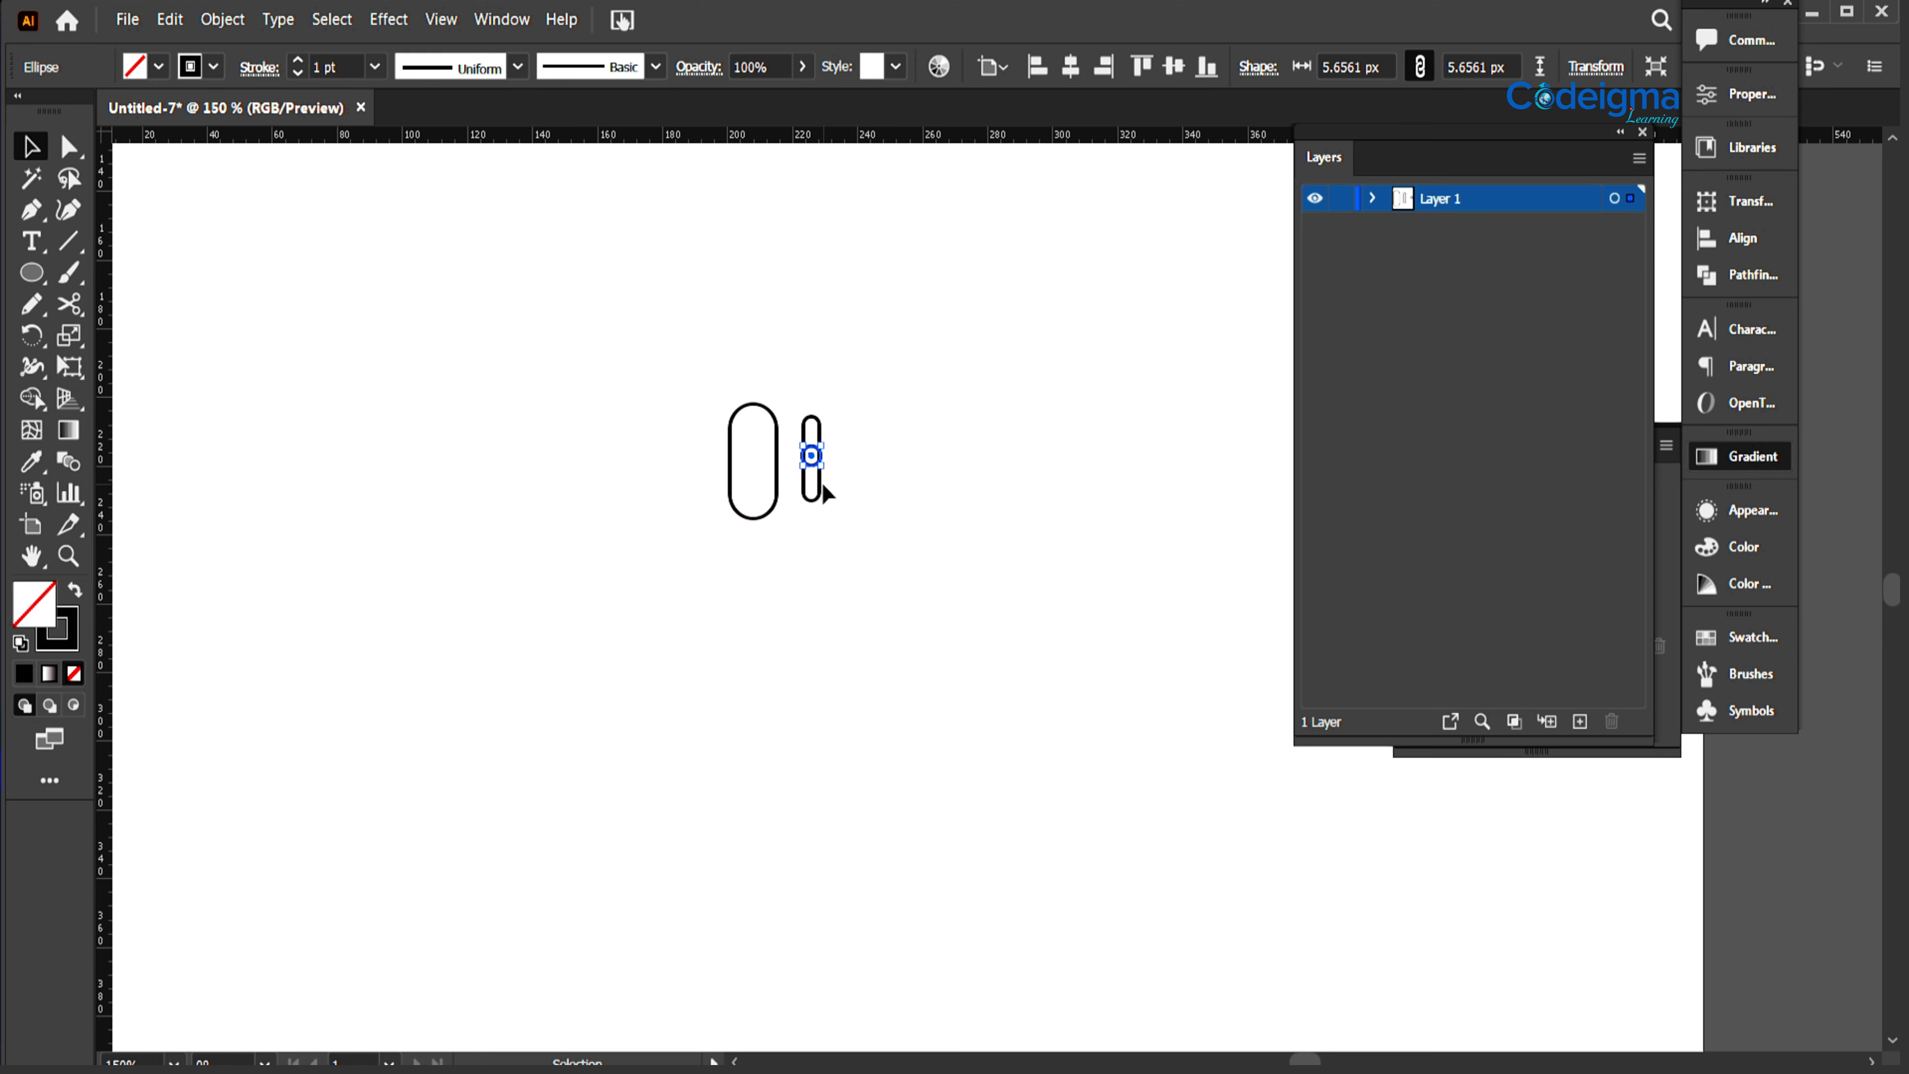
Step: Group the narrow capsule with its circle and place it, tilted, at the lower left of the body as a leg
key("ctrl+plus")
key("ctrl+plus")
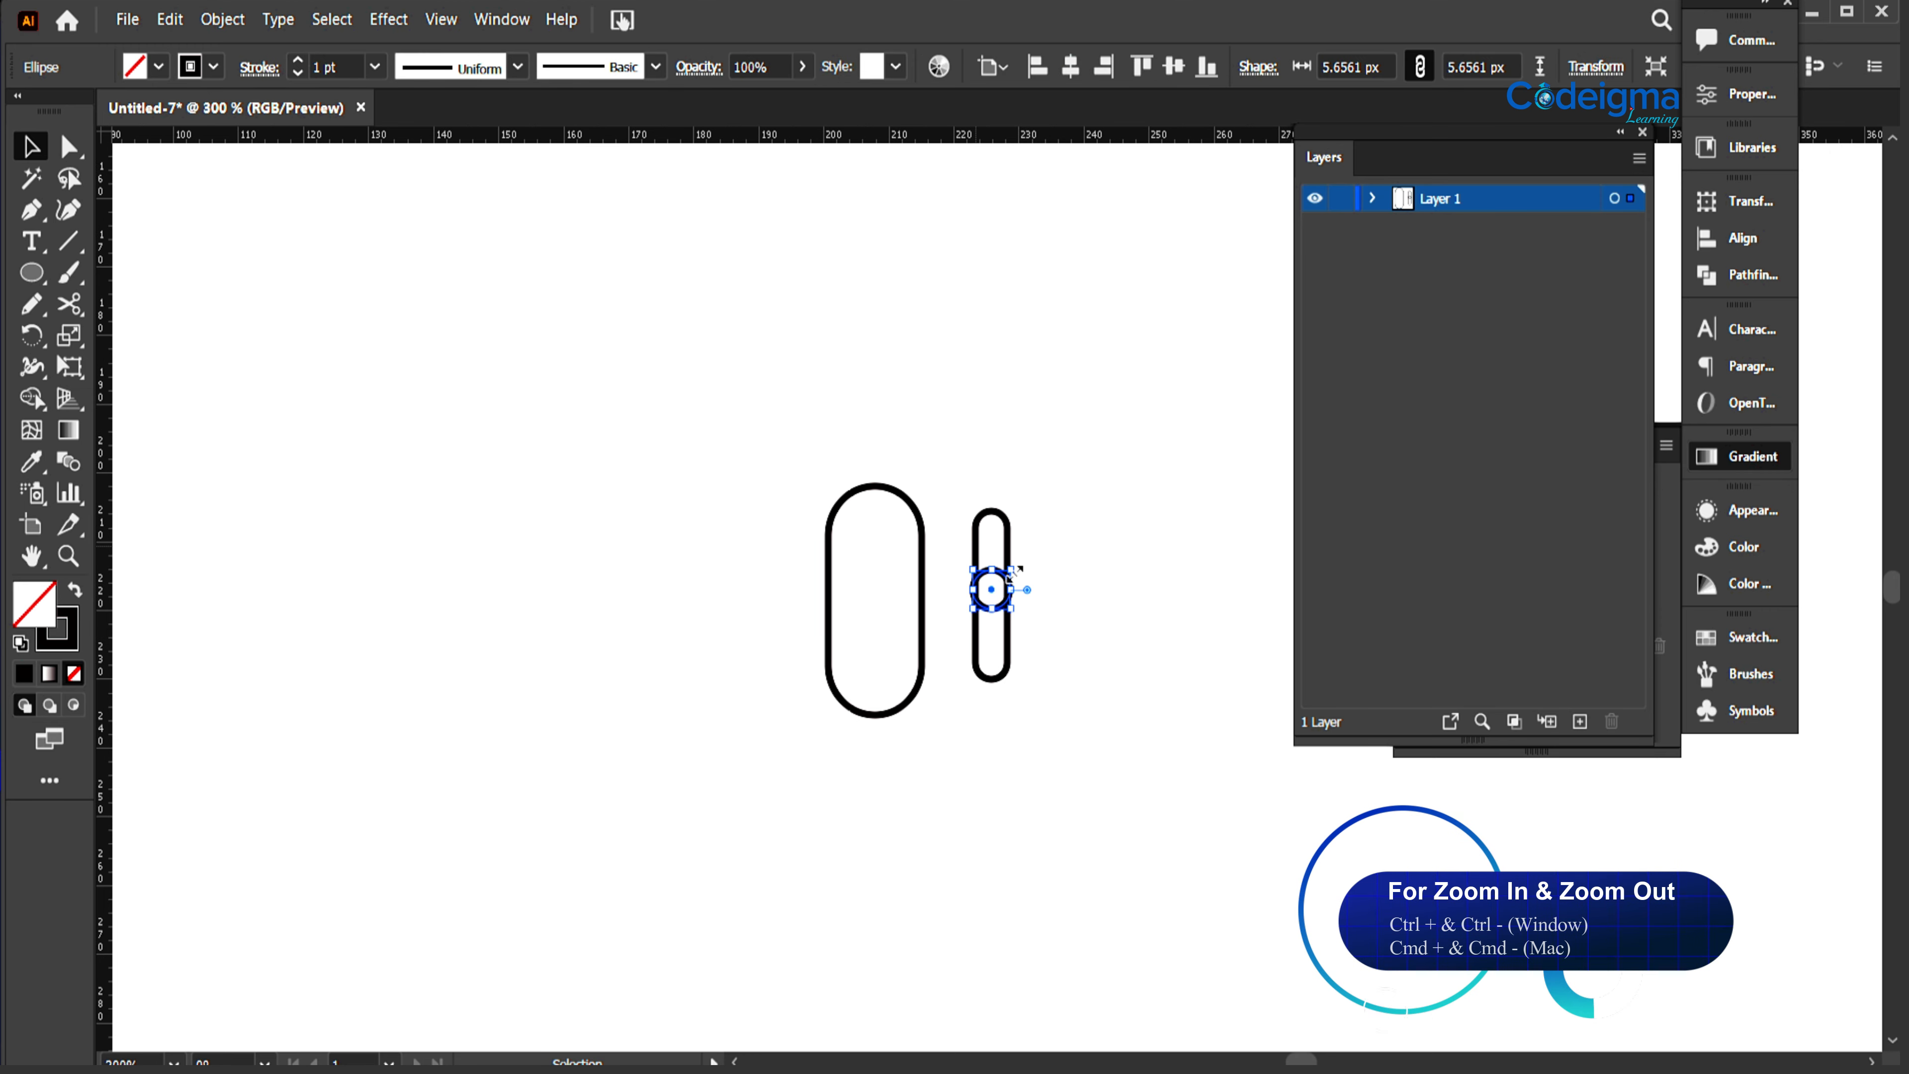
left_click_drag(1015, 575, 849, 863)
left_click(1066, 674)
left_click(1009, 647, "shift")
key("ctrl+g")
left_click_drag(858, 716, 838, 778)
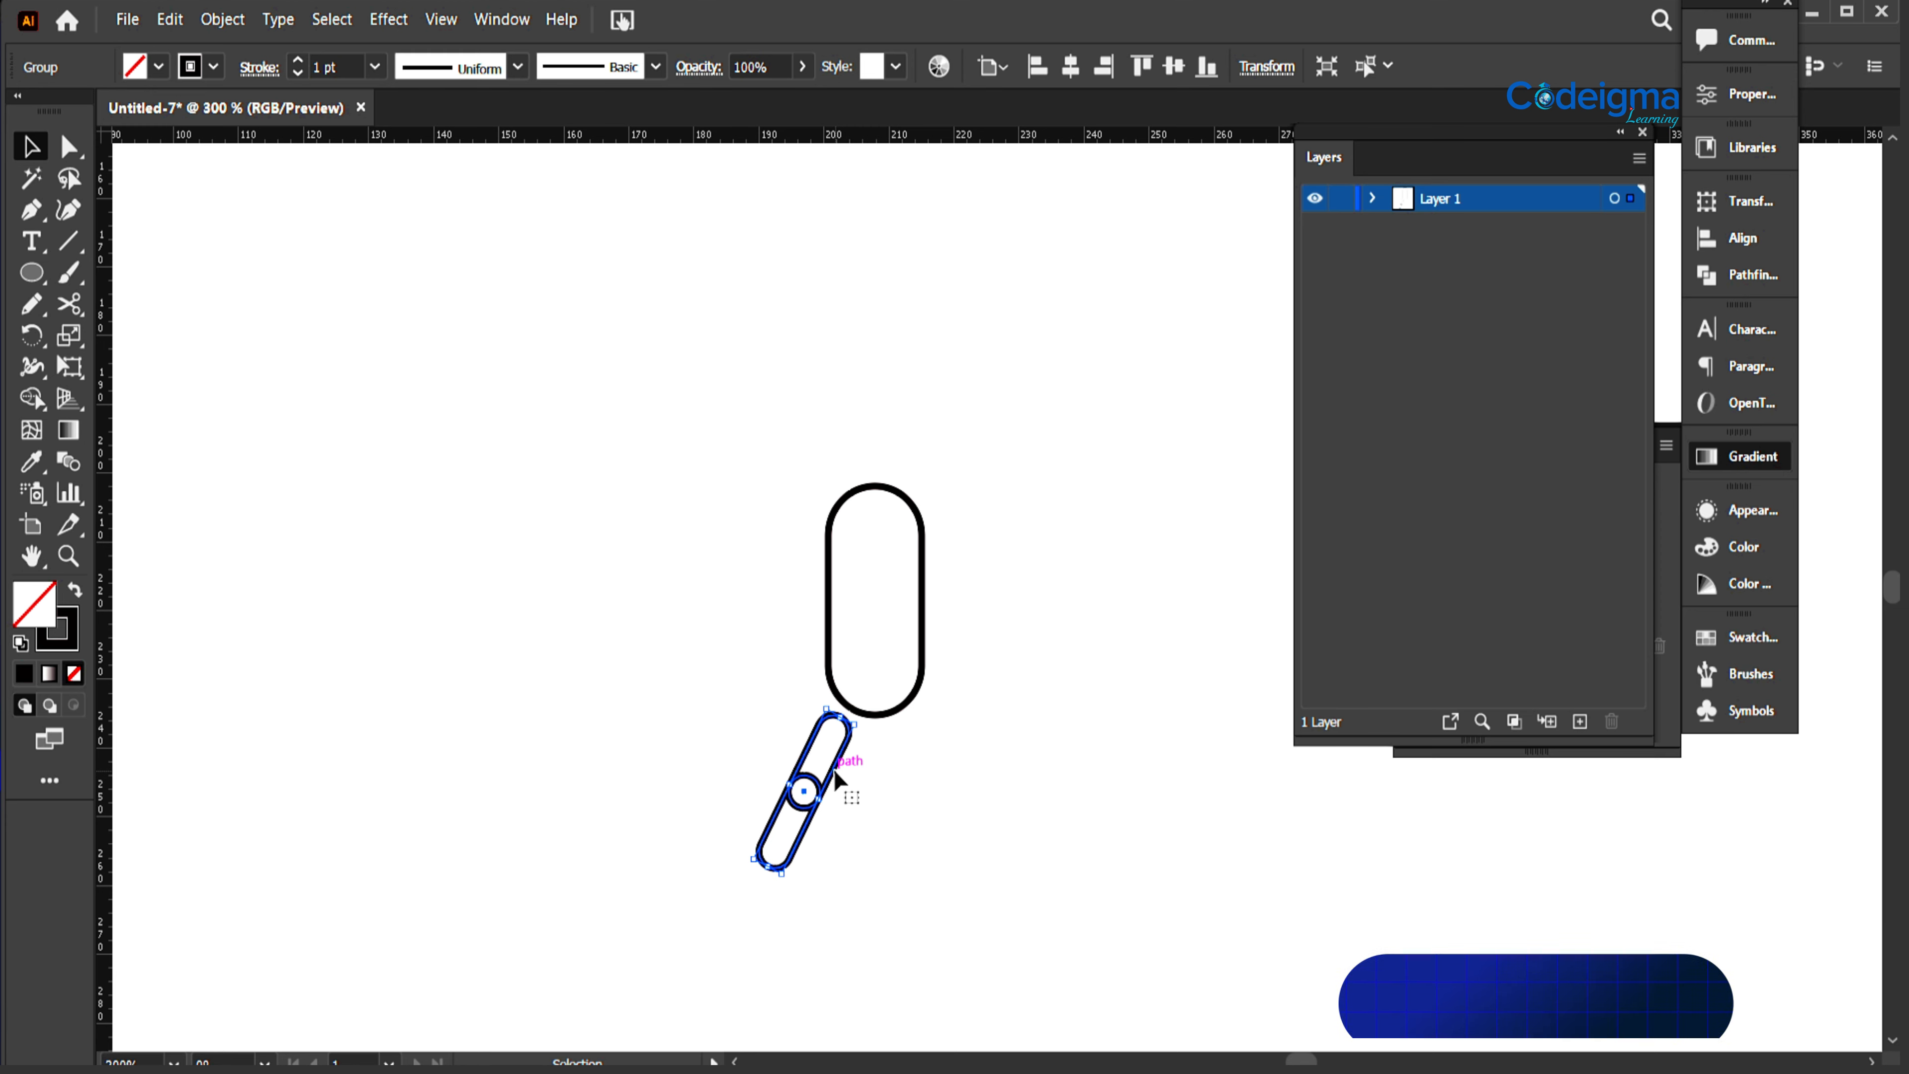
Step: Paste a copy of the leg in front and reflect it so that it leans the opposite way
key("ctrl+c")
key("ctrl+f")
right_click(837, 779)
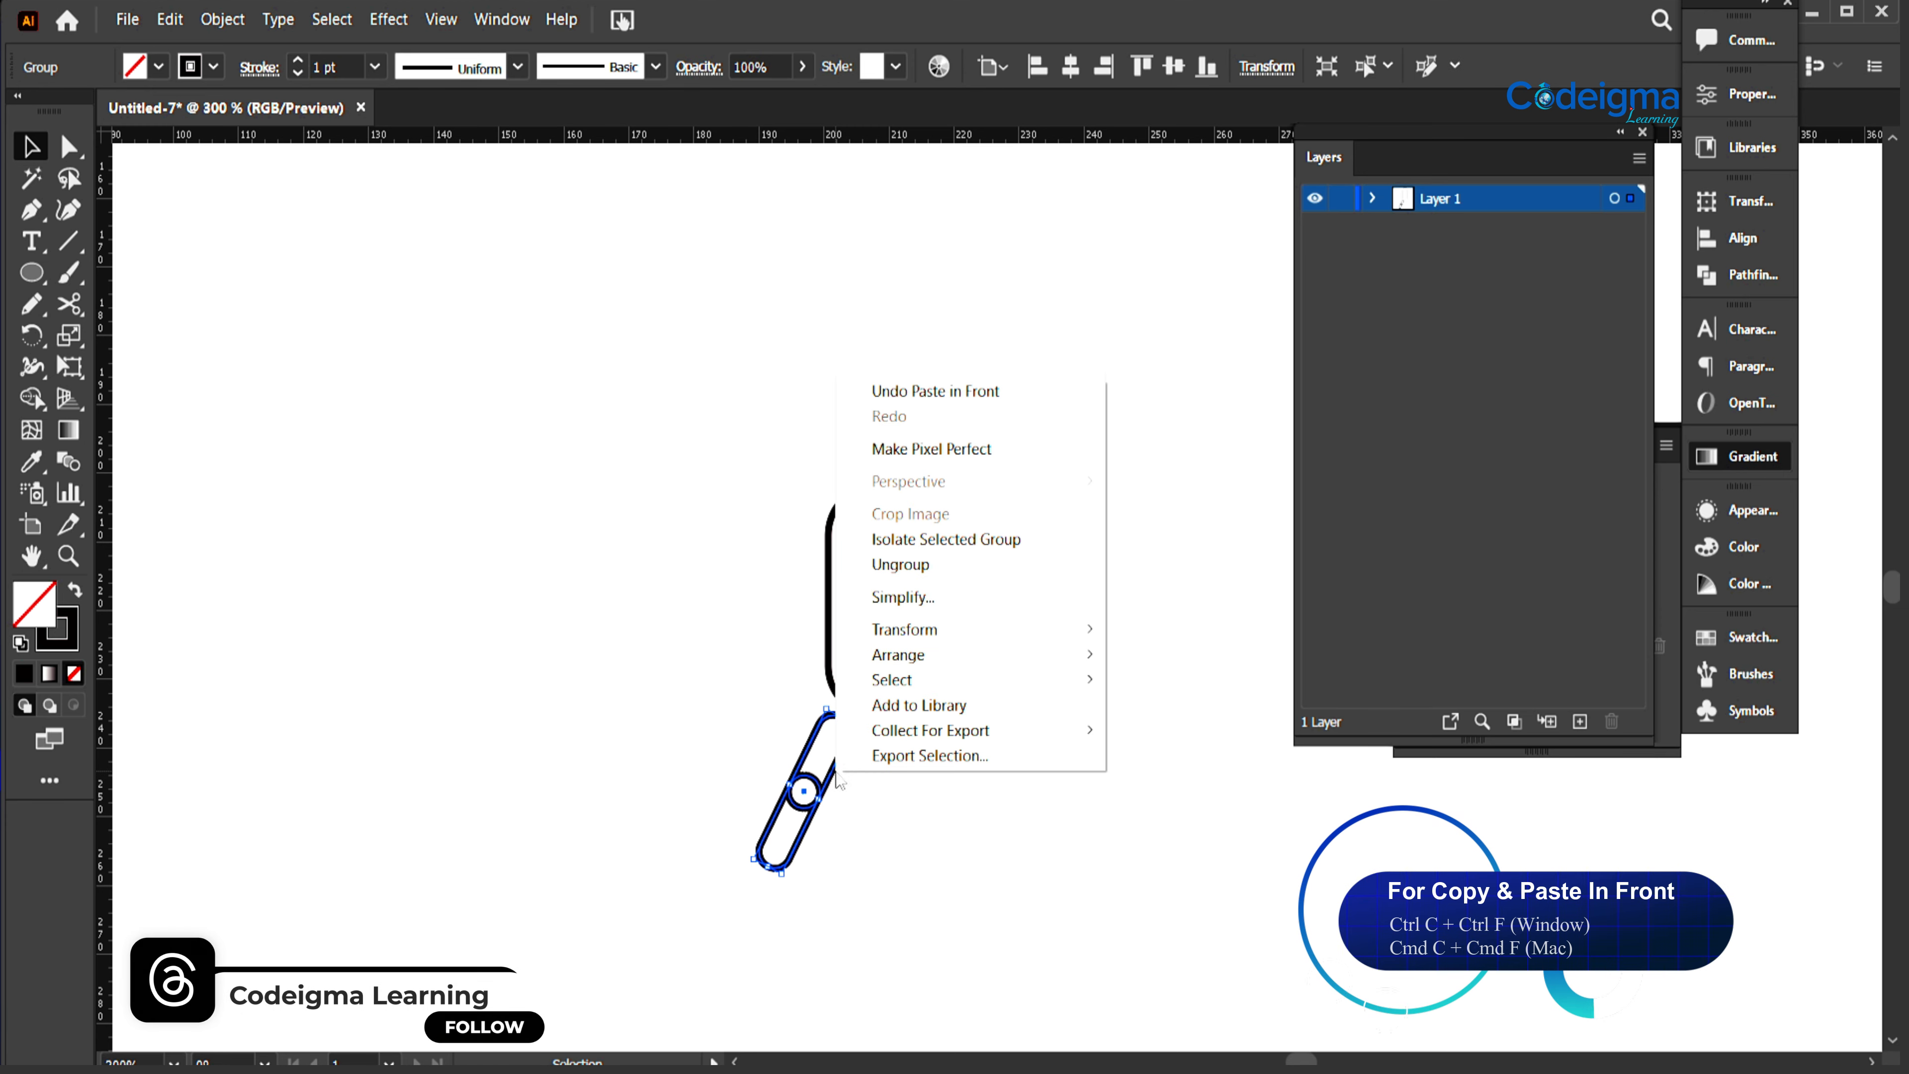
mouse_move(939, 629)
left_click(1135, 712)
left_click(1244, 772)
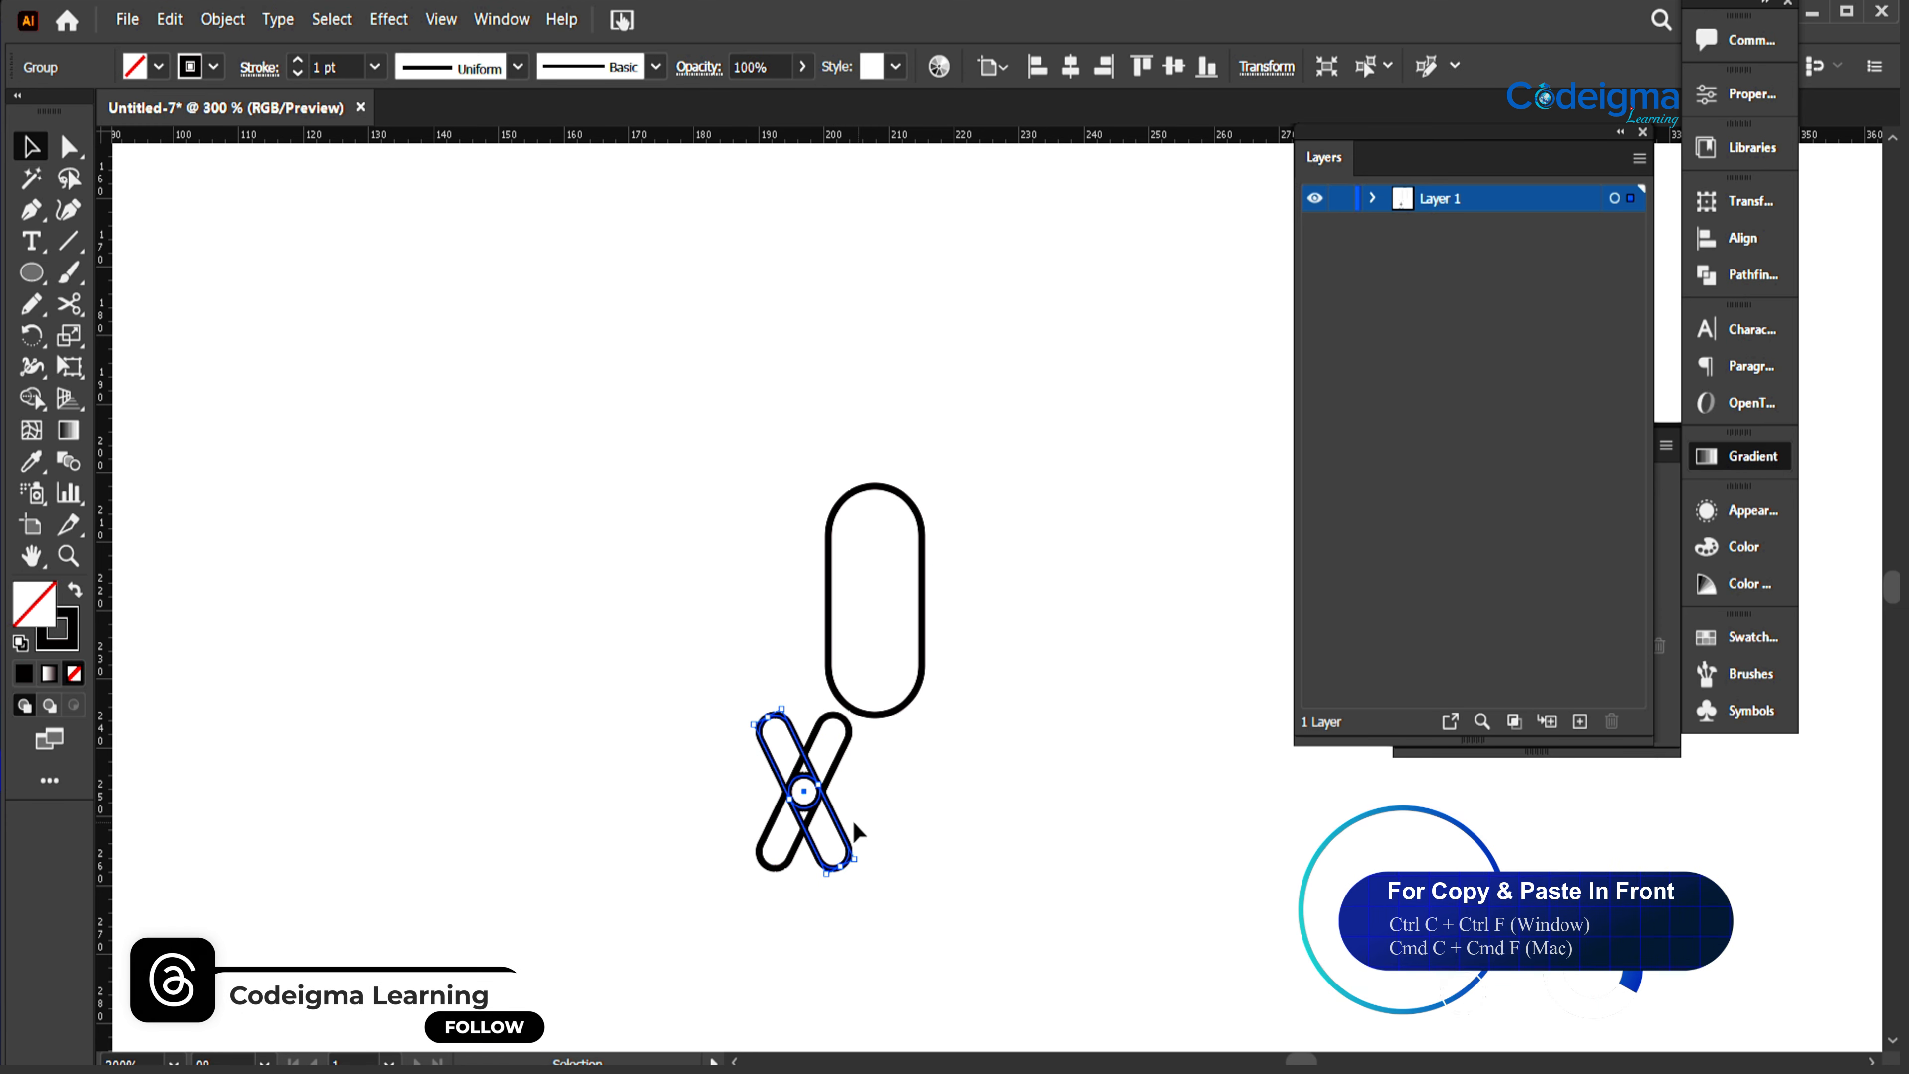
Step: Place the mirrored leg at the body's lower right, then duplicate both legs above the body and reflect the copies into raised arms
left_click_drag(829, 816, 953, 484)
left_click(953, 846)
right_click(950, 491)
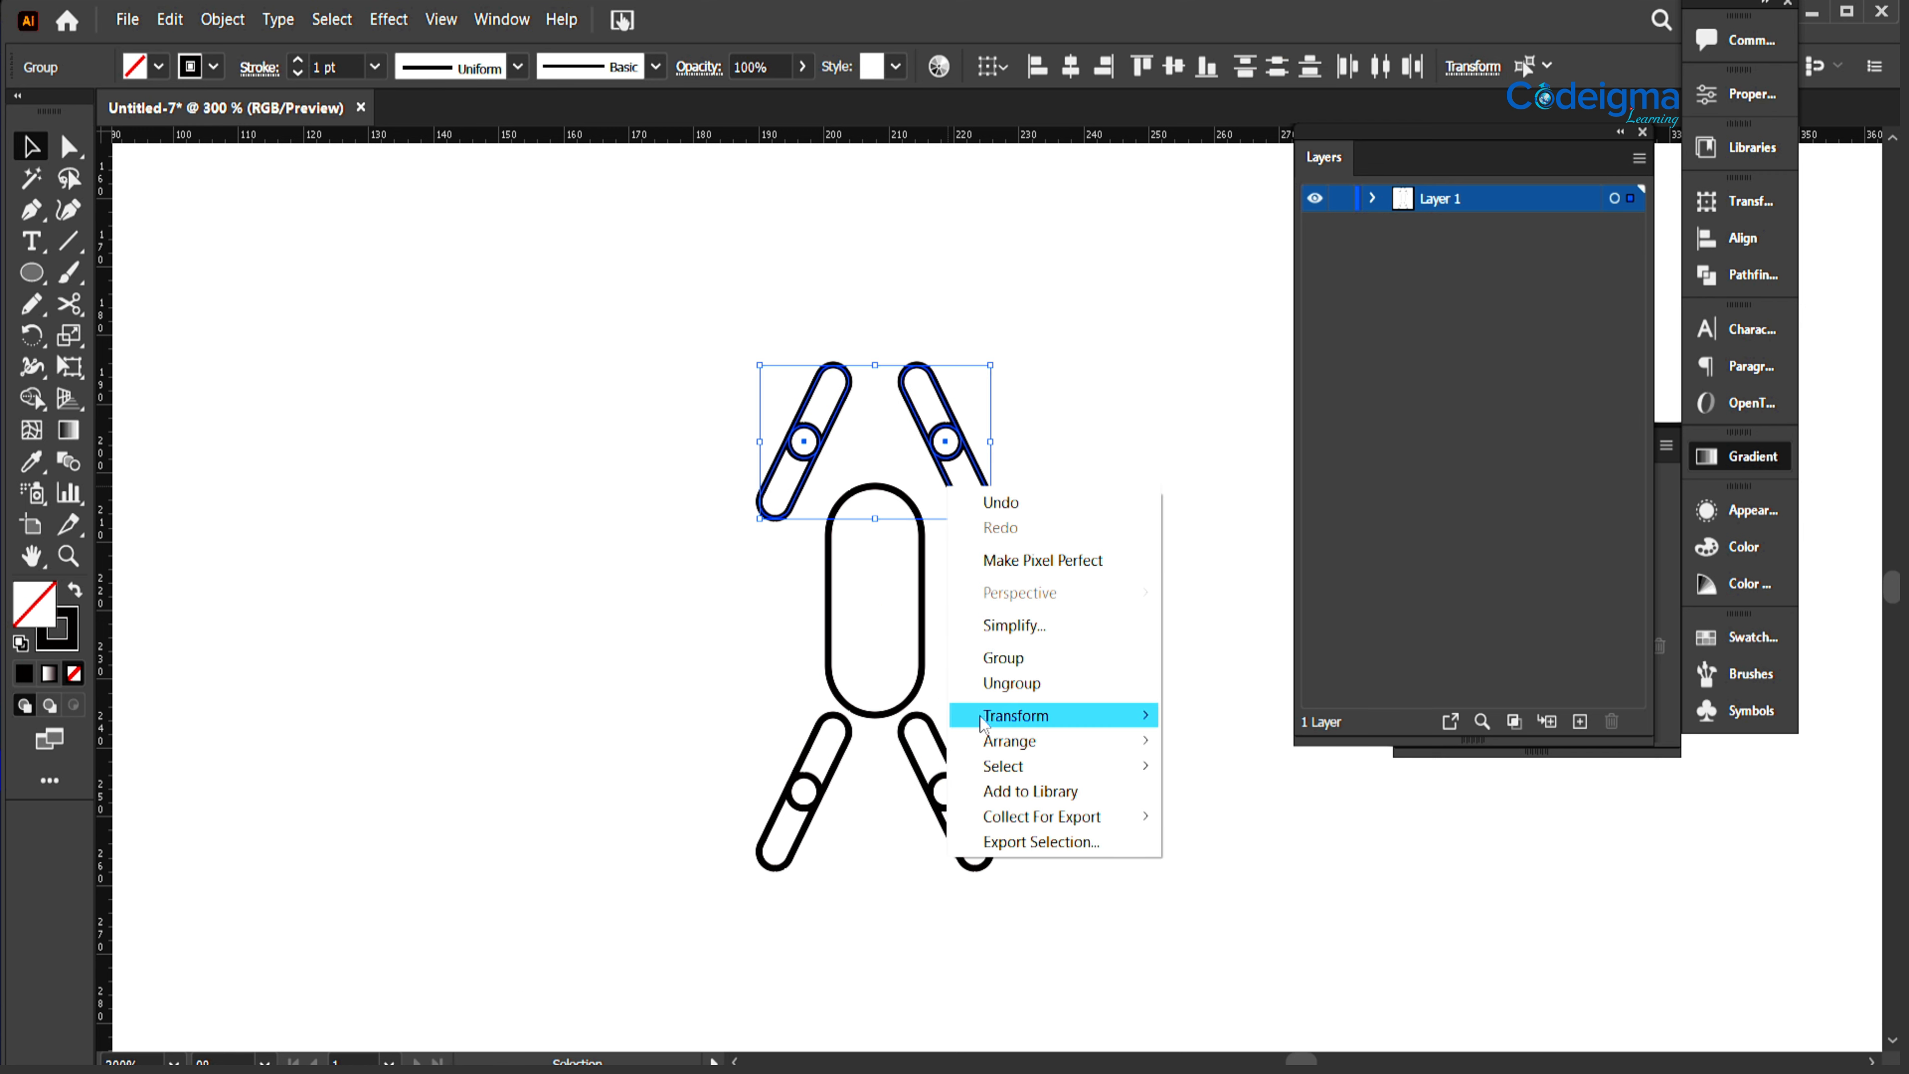
mouse_move(981, 719)
left_click(1212, 775)
left_click(1224, 779)
left_click(941, 592)
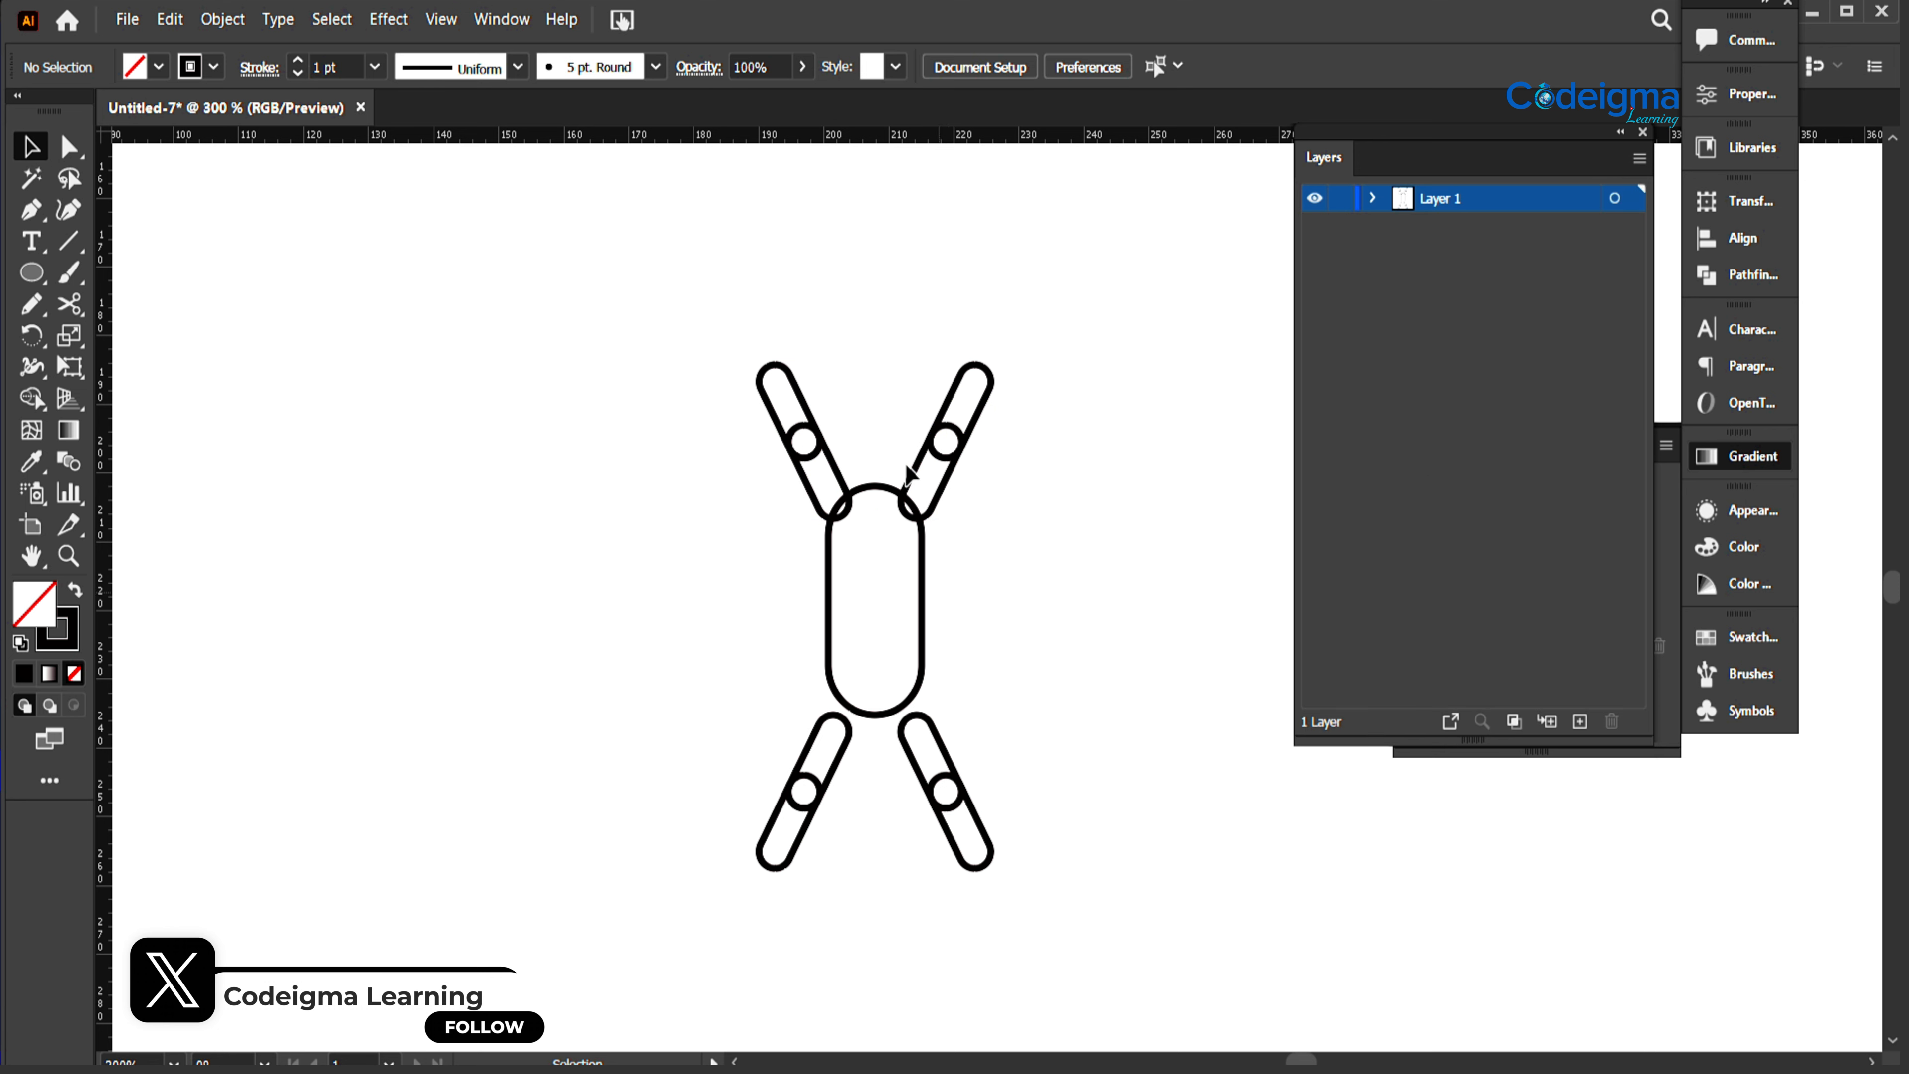
Step: Move the right arm about 2.4 px and the left arm about 3.2 px outward, both about 1.8 px up
left_click(909, 473)
left_click_drag(953, 456, 969, 445)
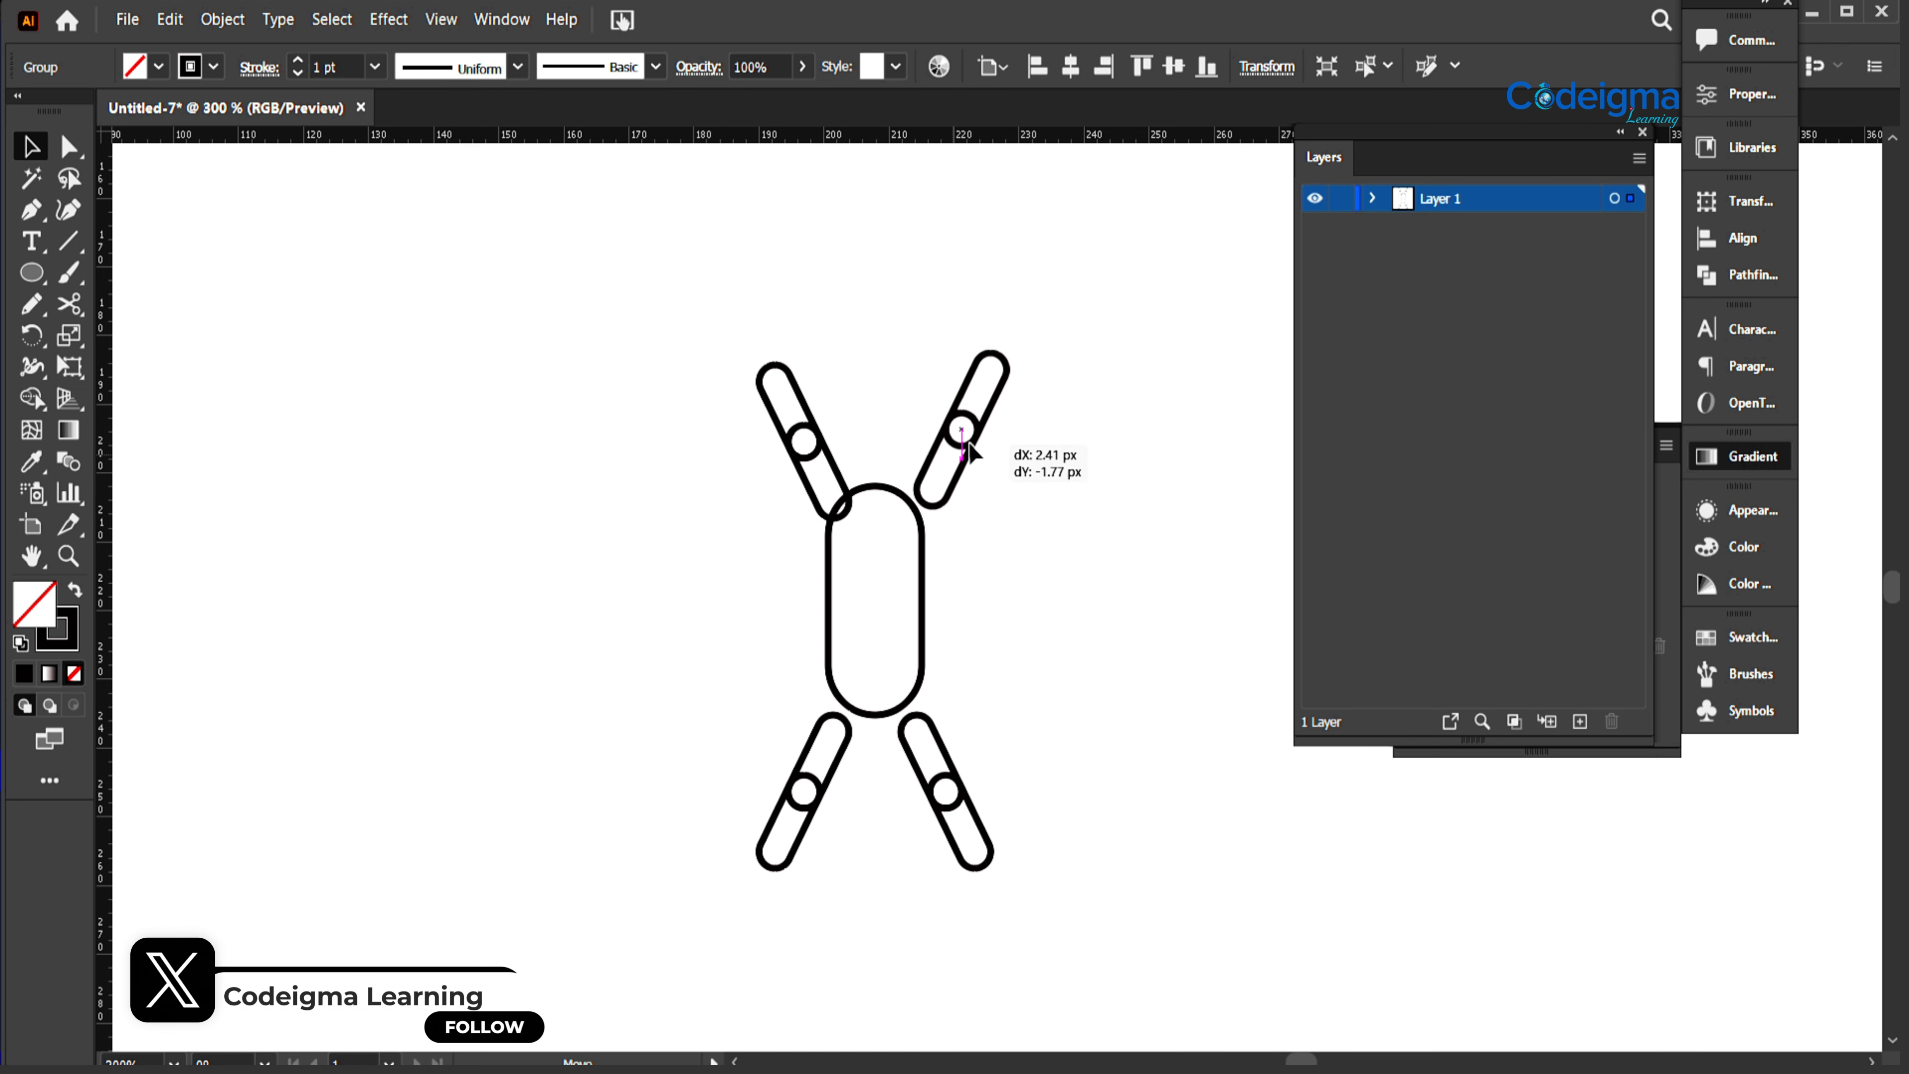
left_click_drag(803, 485, 784, 470)
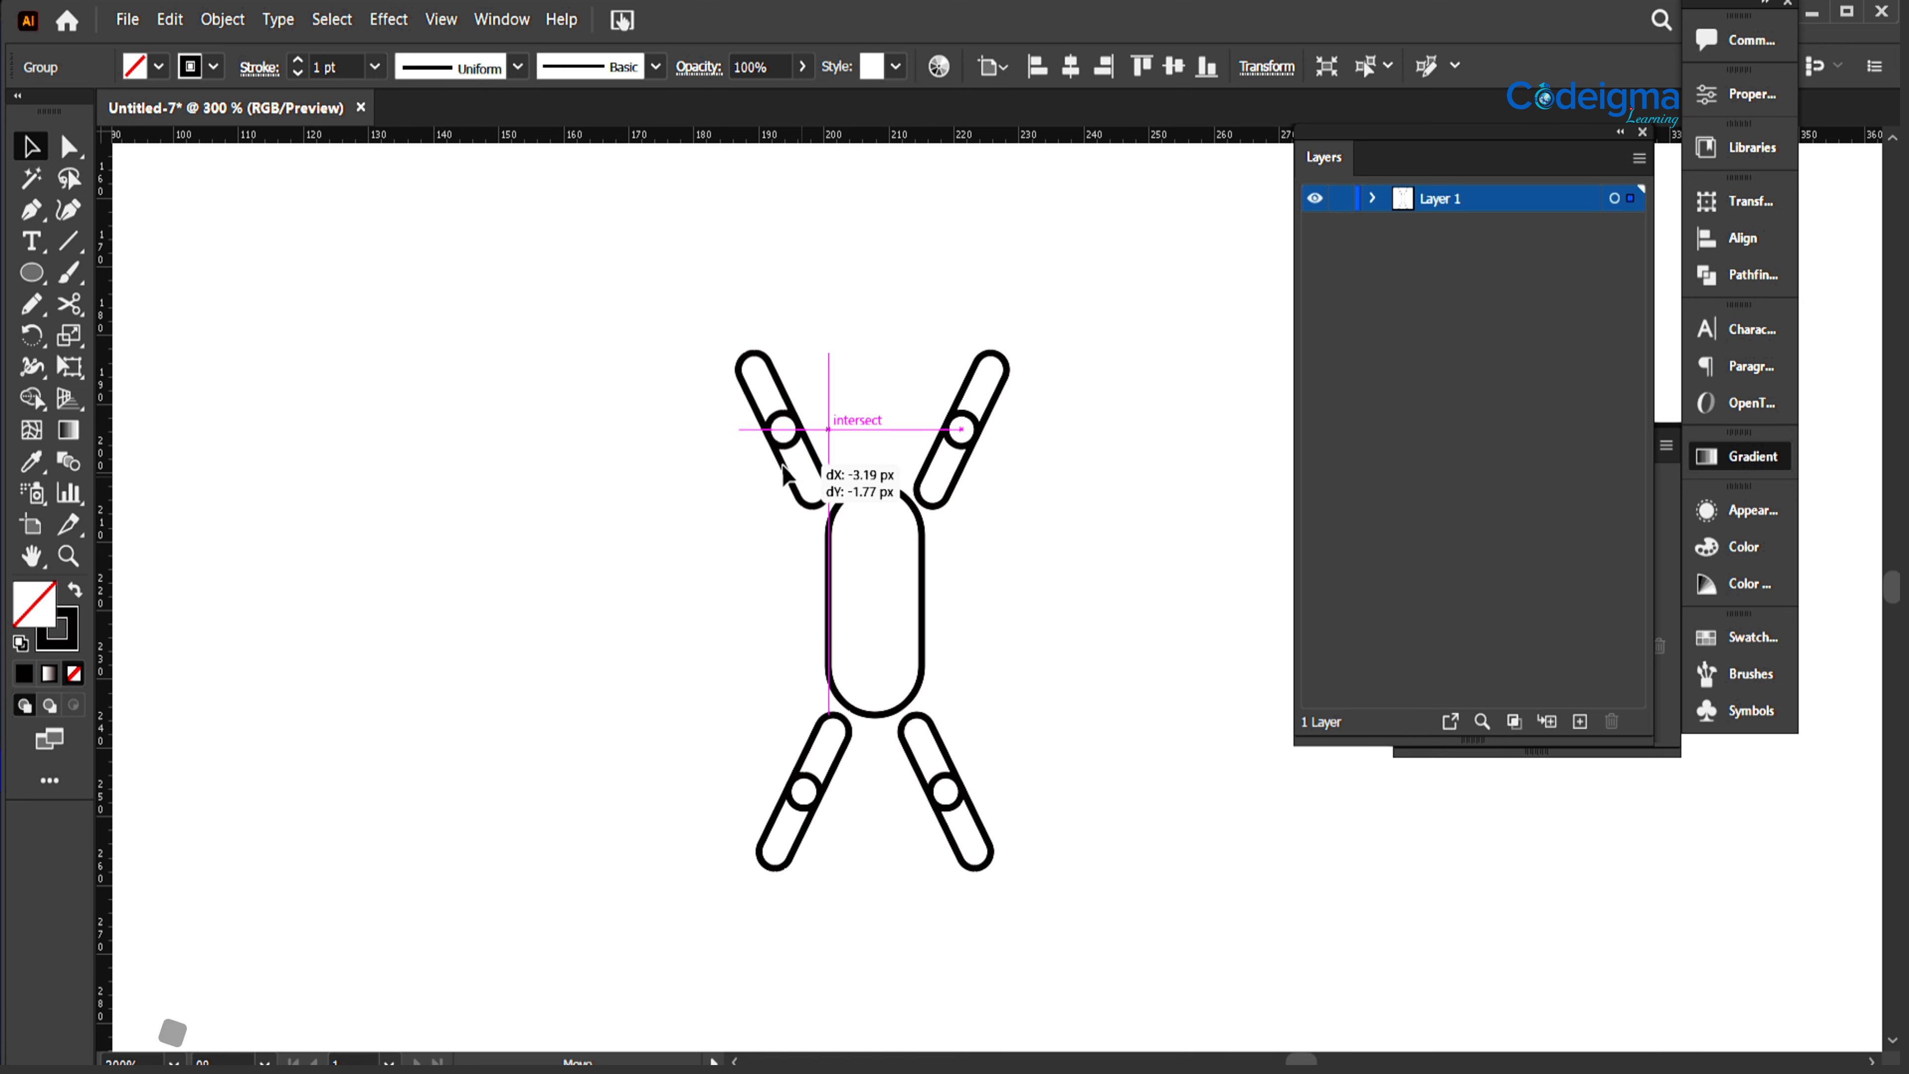
left_click(1025, 624)
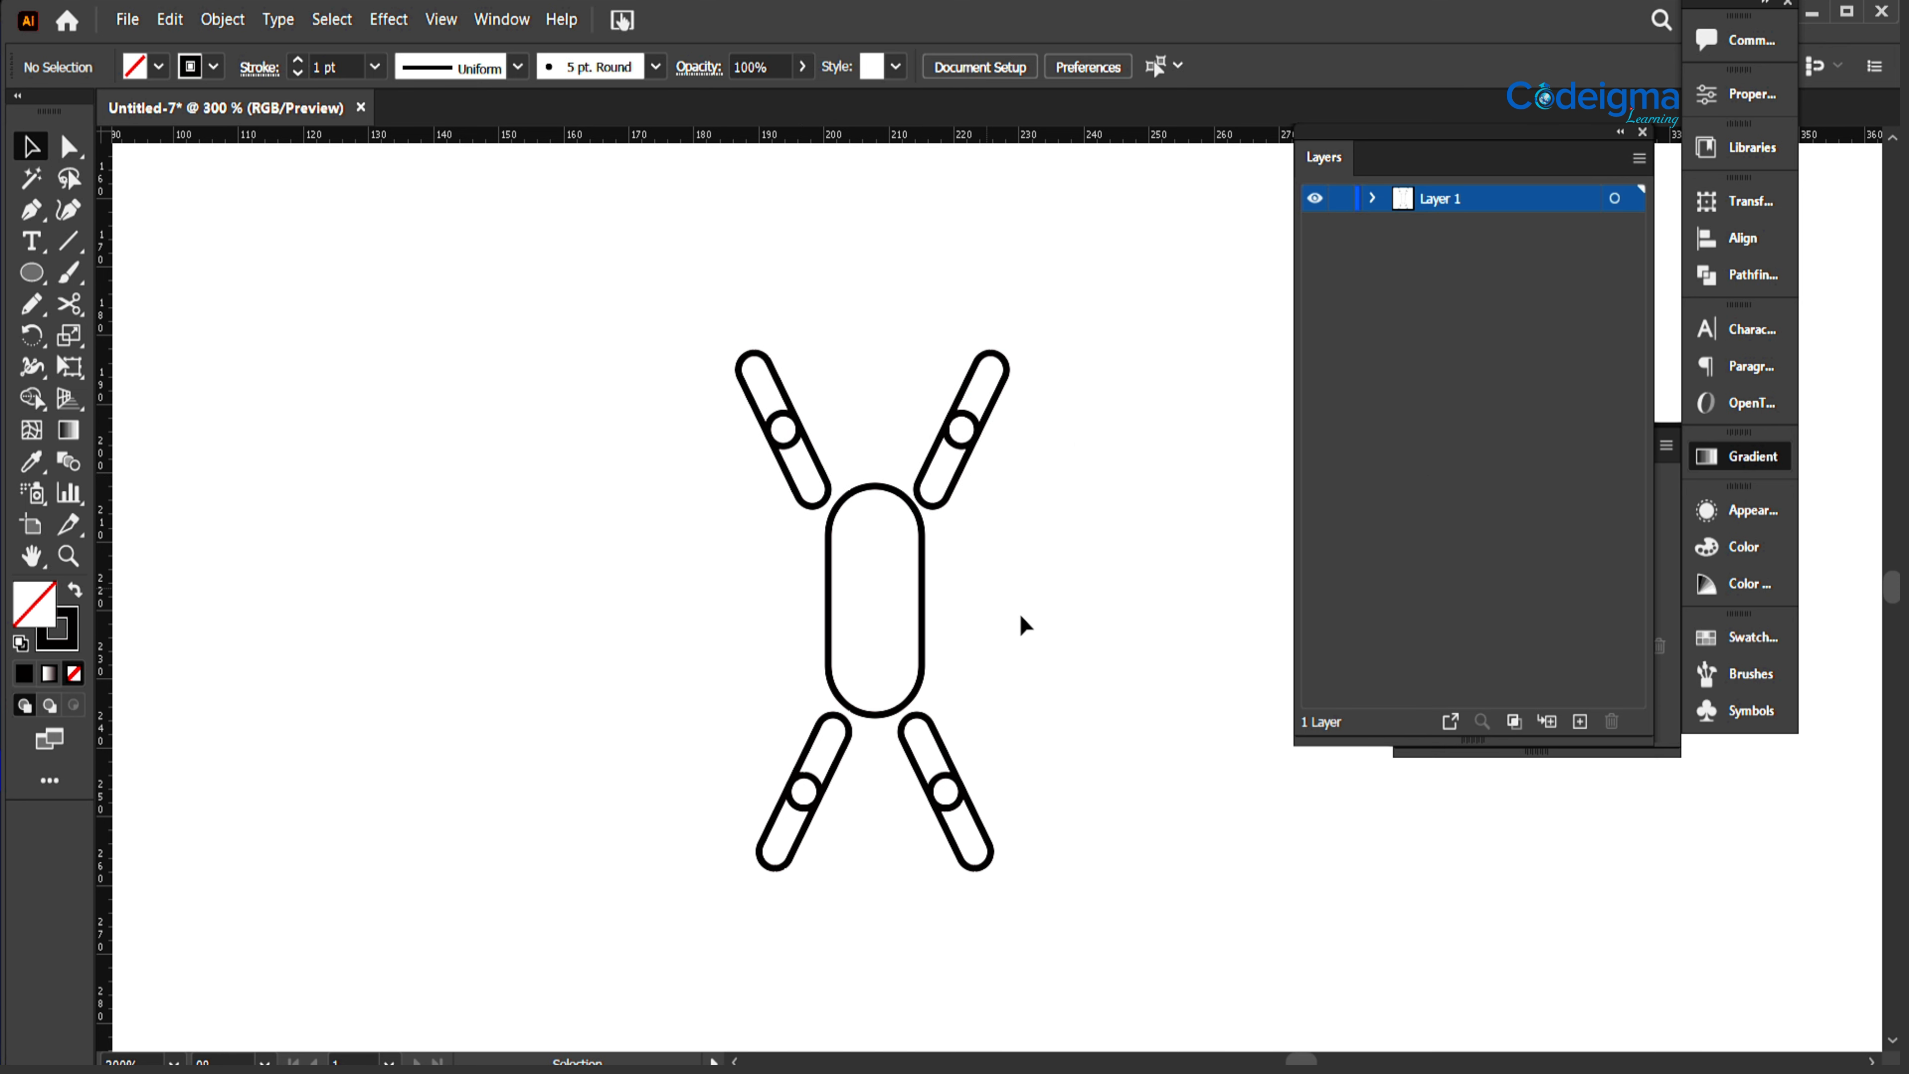
Step: Draw a circle for the head, centred above the body between the two raised arms
left_click(32, 273)
mouse_move(1008, 550)
left_mouse_down()
mouse_move(1069, 612)
mouse_move(898, 537)
mouse_move(865, 463)
mouse_move(878, 540)
mouse_move(994, 560)
left_mouse_up()
key("v")
left_click(1028, 648)
Step: Shorten the body from its upper end and round its corners fully into a capsule
left_click(924, 607)
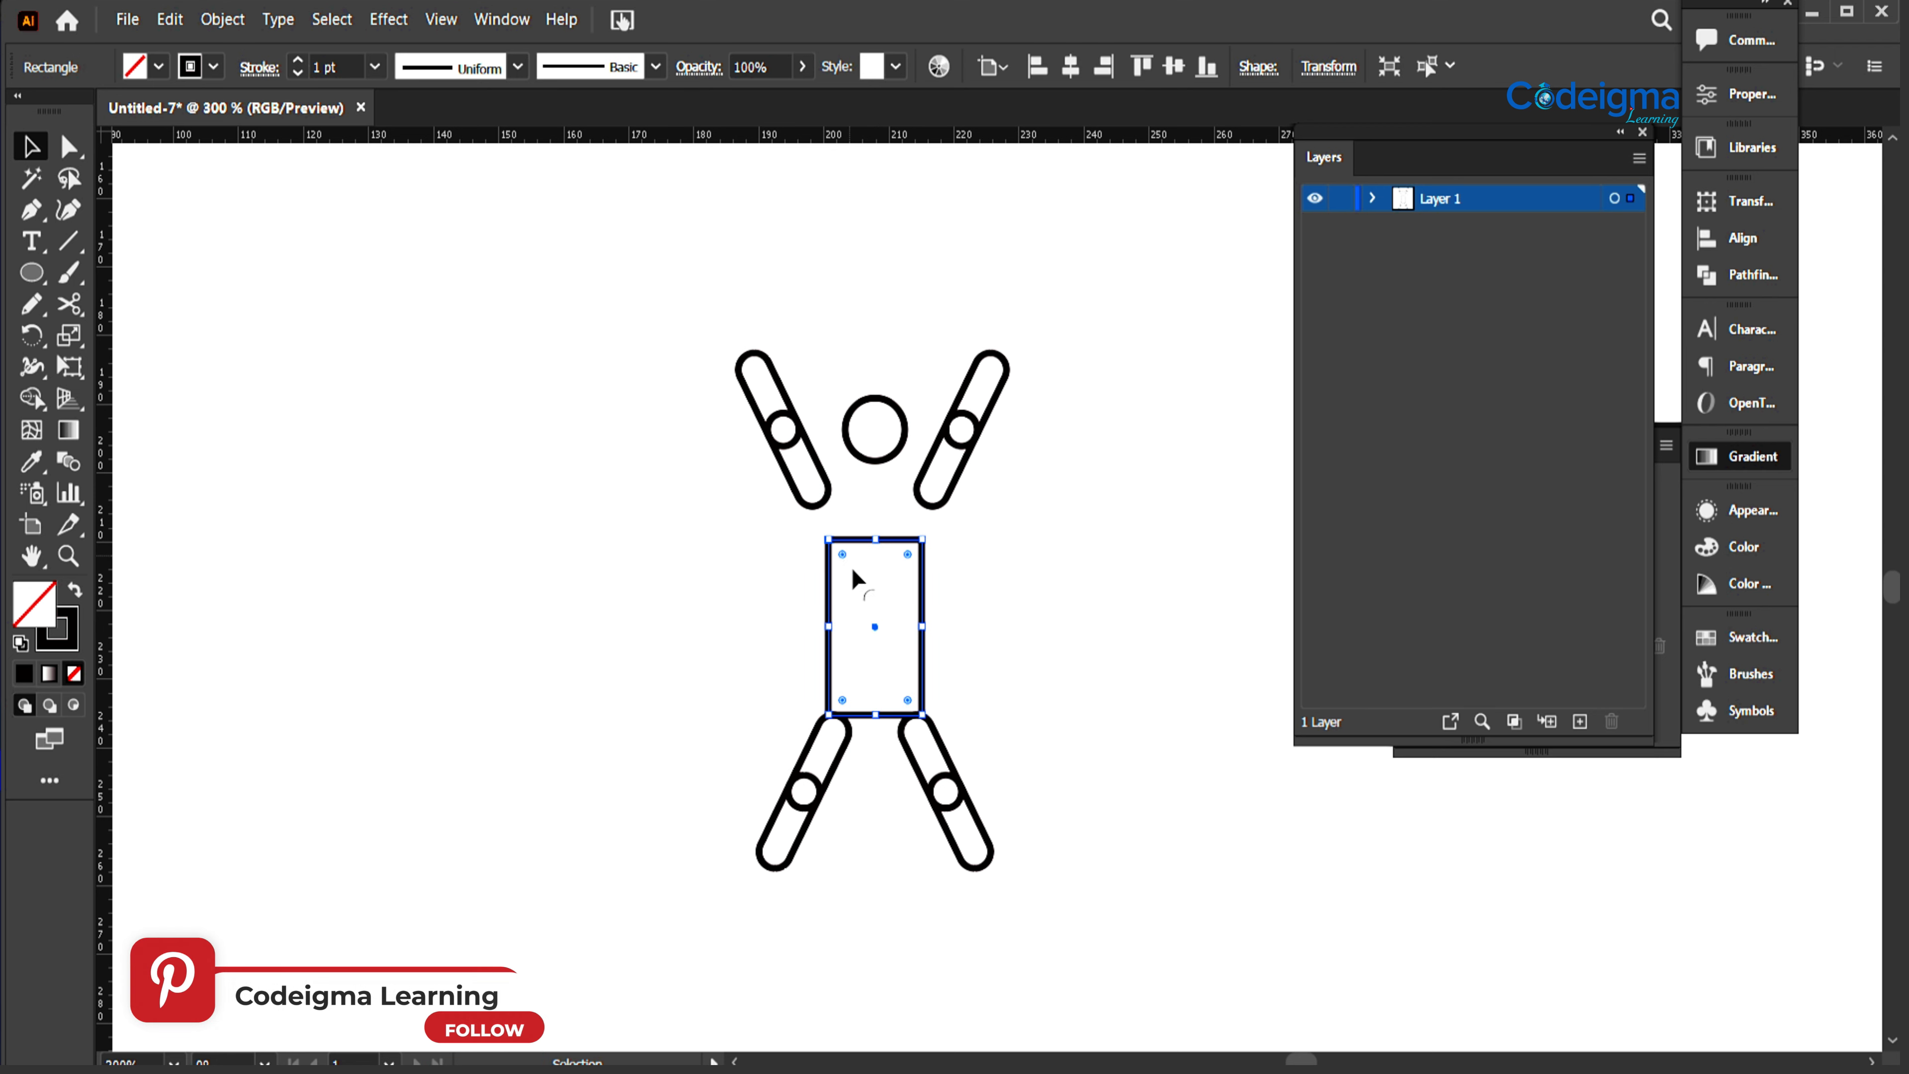
left_click_drag(843, 557, 906, 667)
key("ctrl+z")
left_click_drag(842, 557, 1062, 707)
left_click(1064, 708)
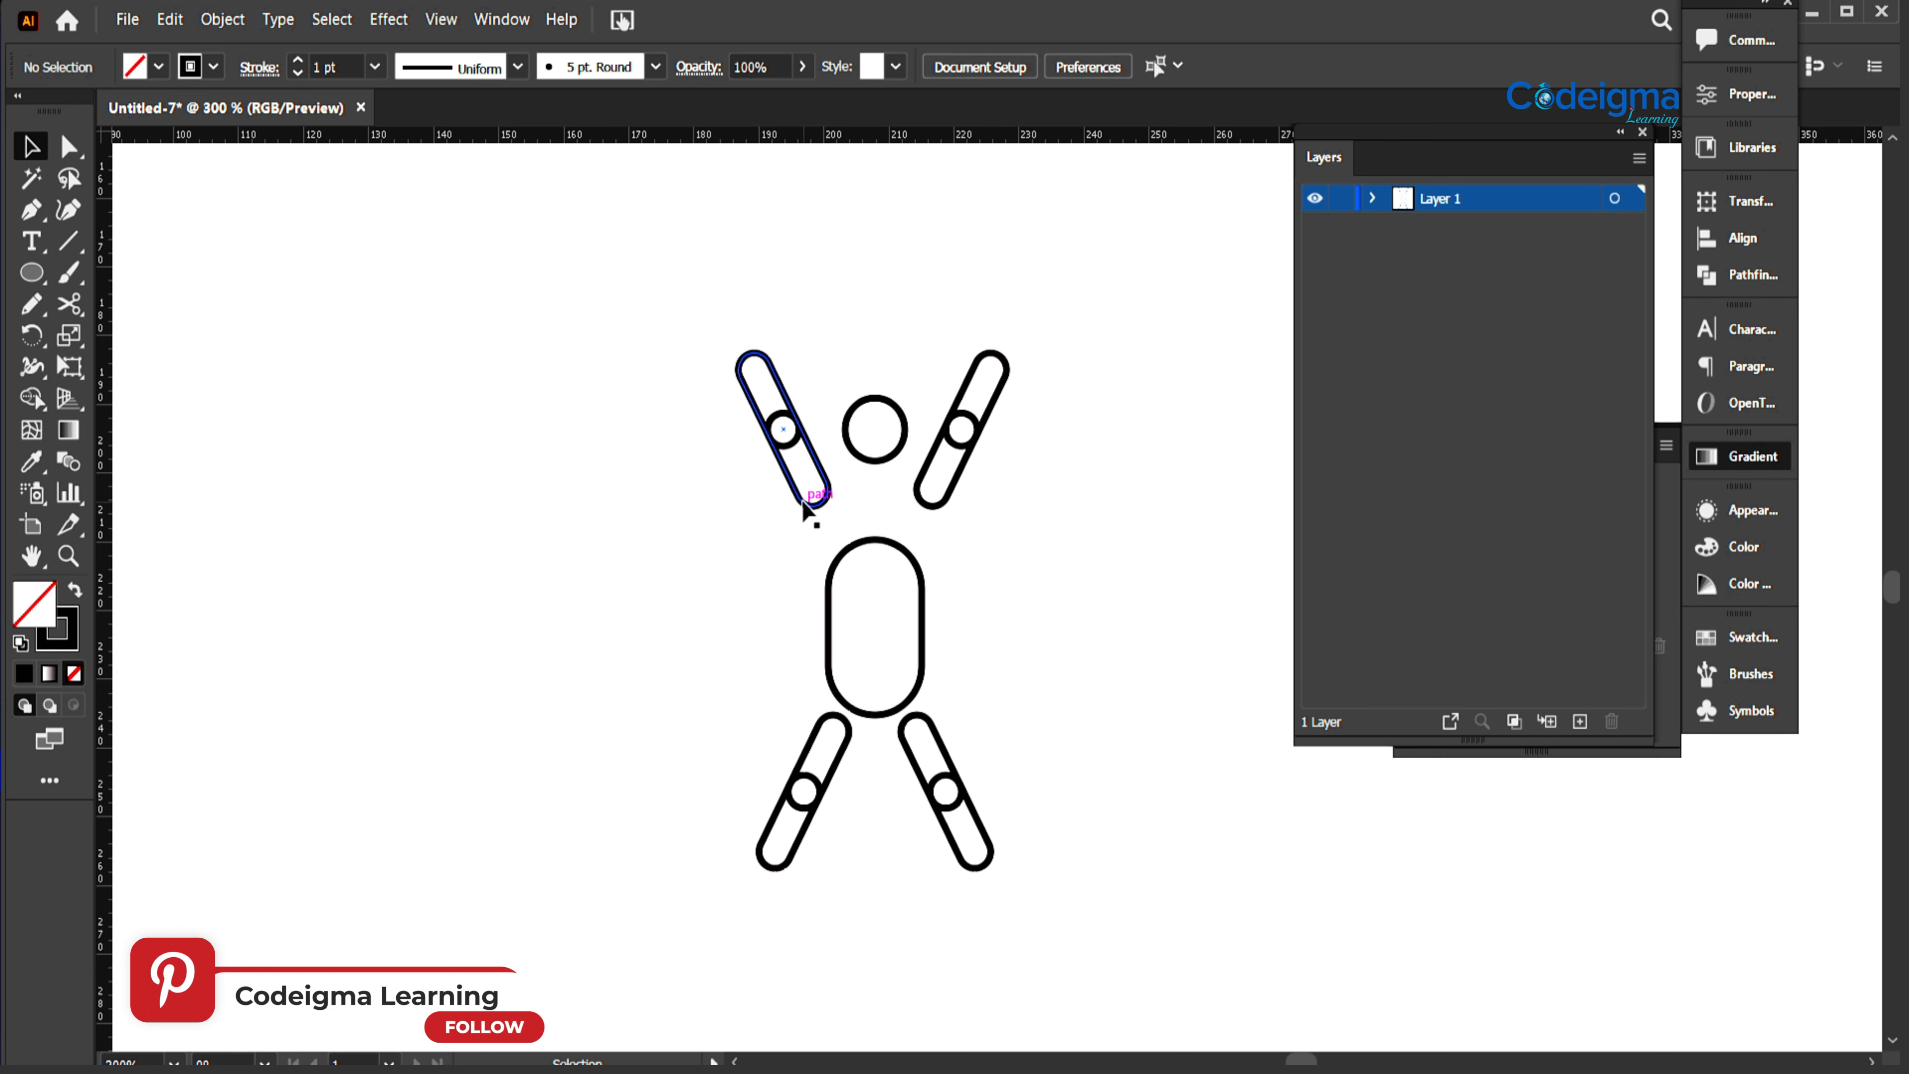
Step: Move both raised arms down together so their lower ends sit beside the top of the body
left_click(805, 510)
left_click(932, 516, "shift")
left_click_drag(932, 519, 933, 558)
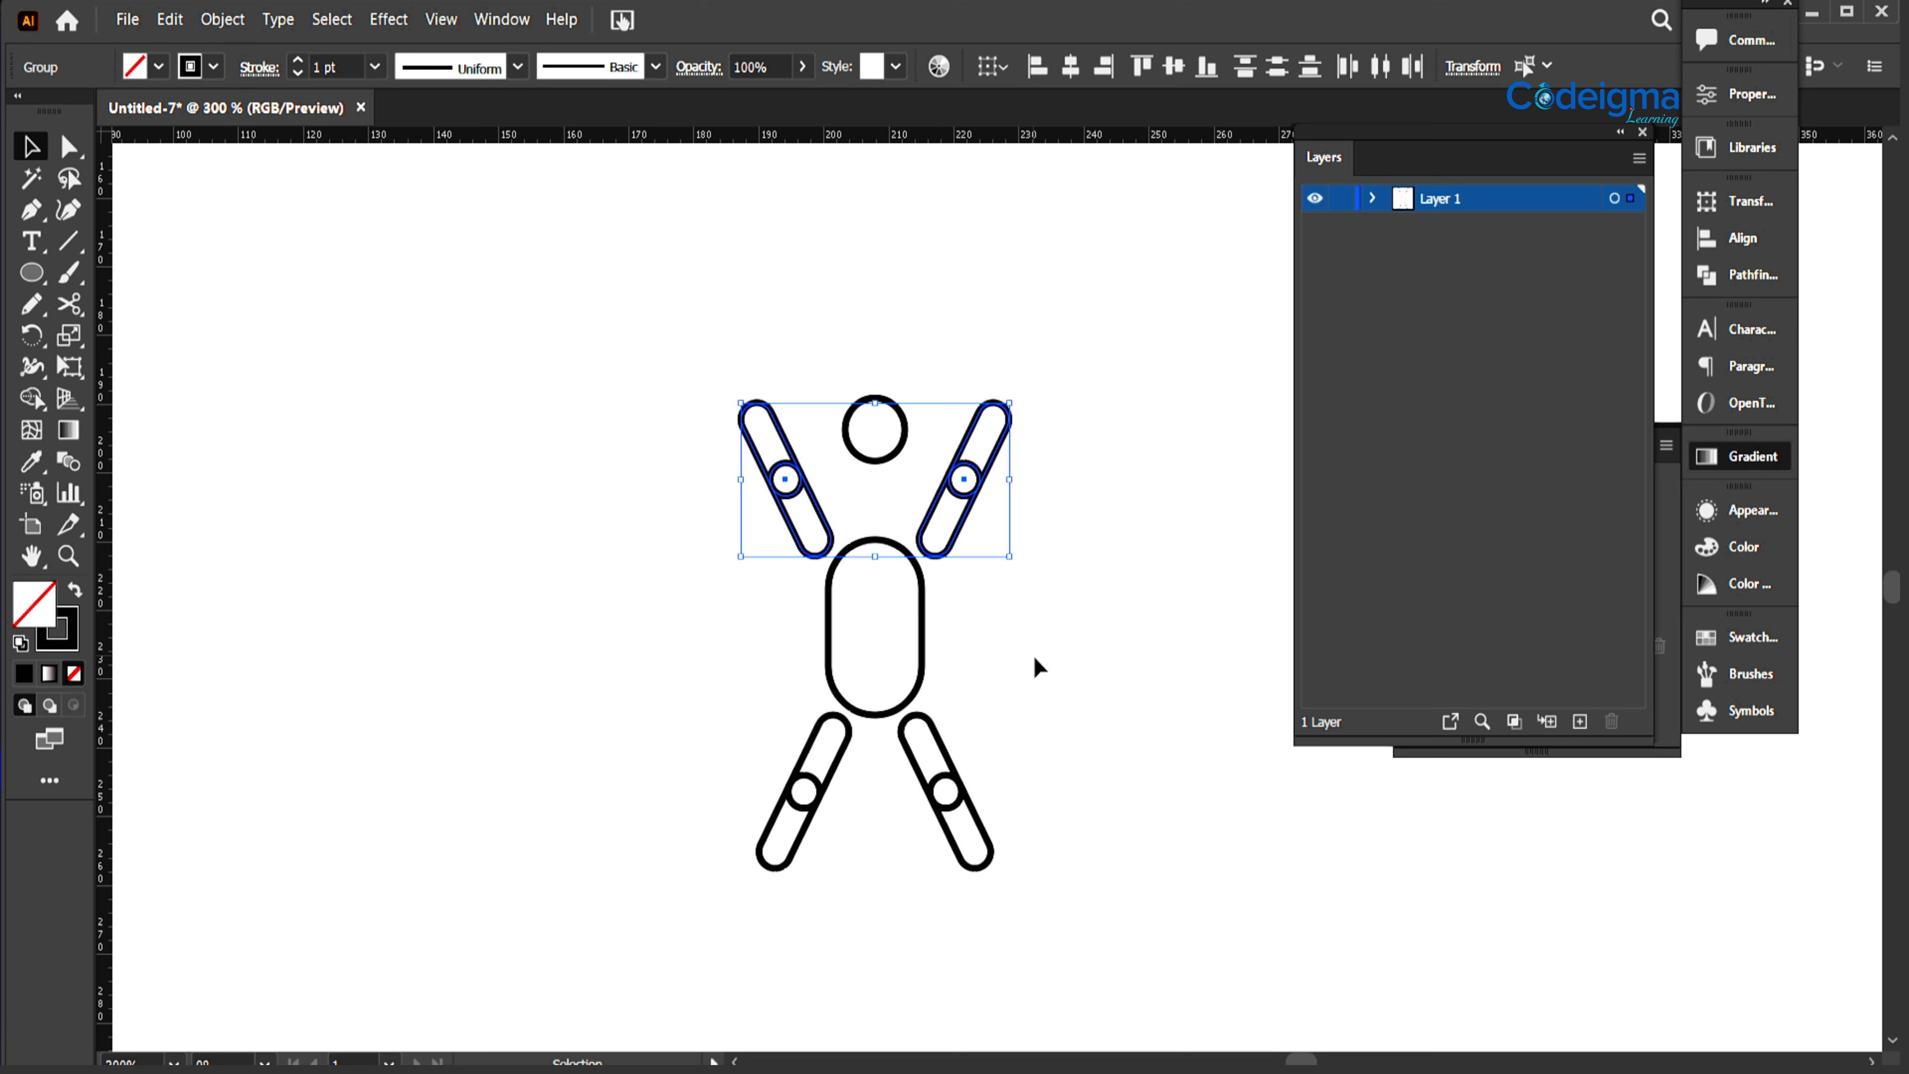
Step: Lower the head, duplicate it over the body's upper end and use Shape Builder to cut a curved neckline
left_click(882, 482)
left_click_drag(877, 465, 891, 560)
left_click(921, 616, "shift")
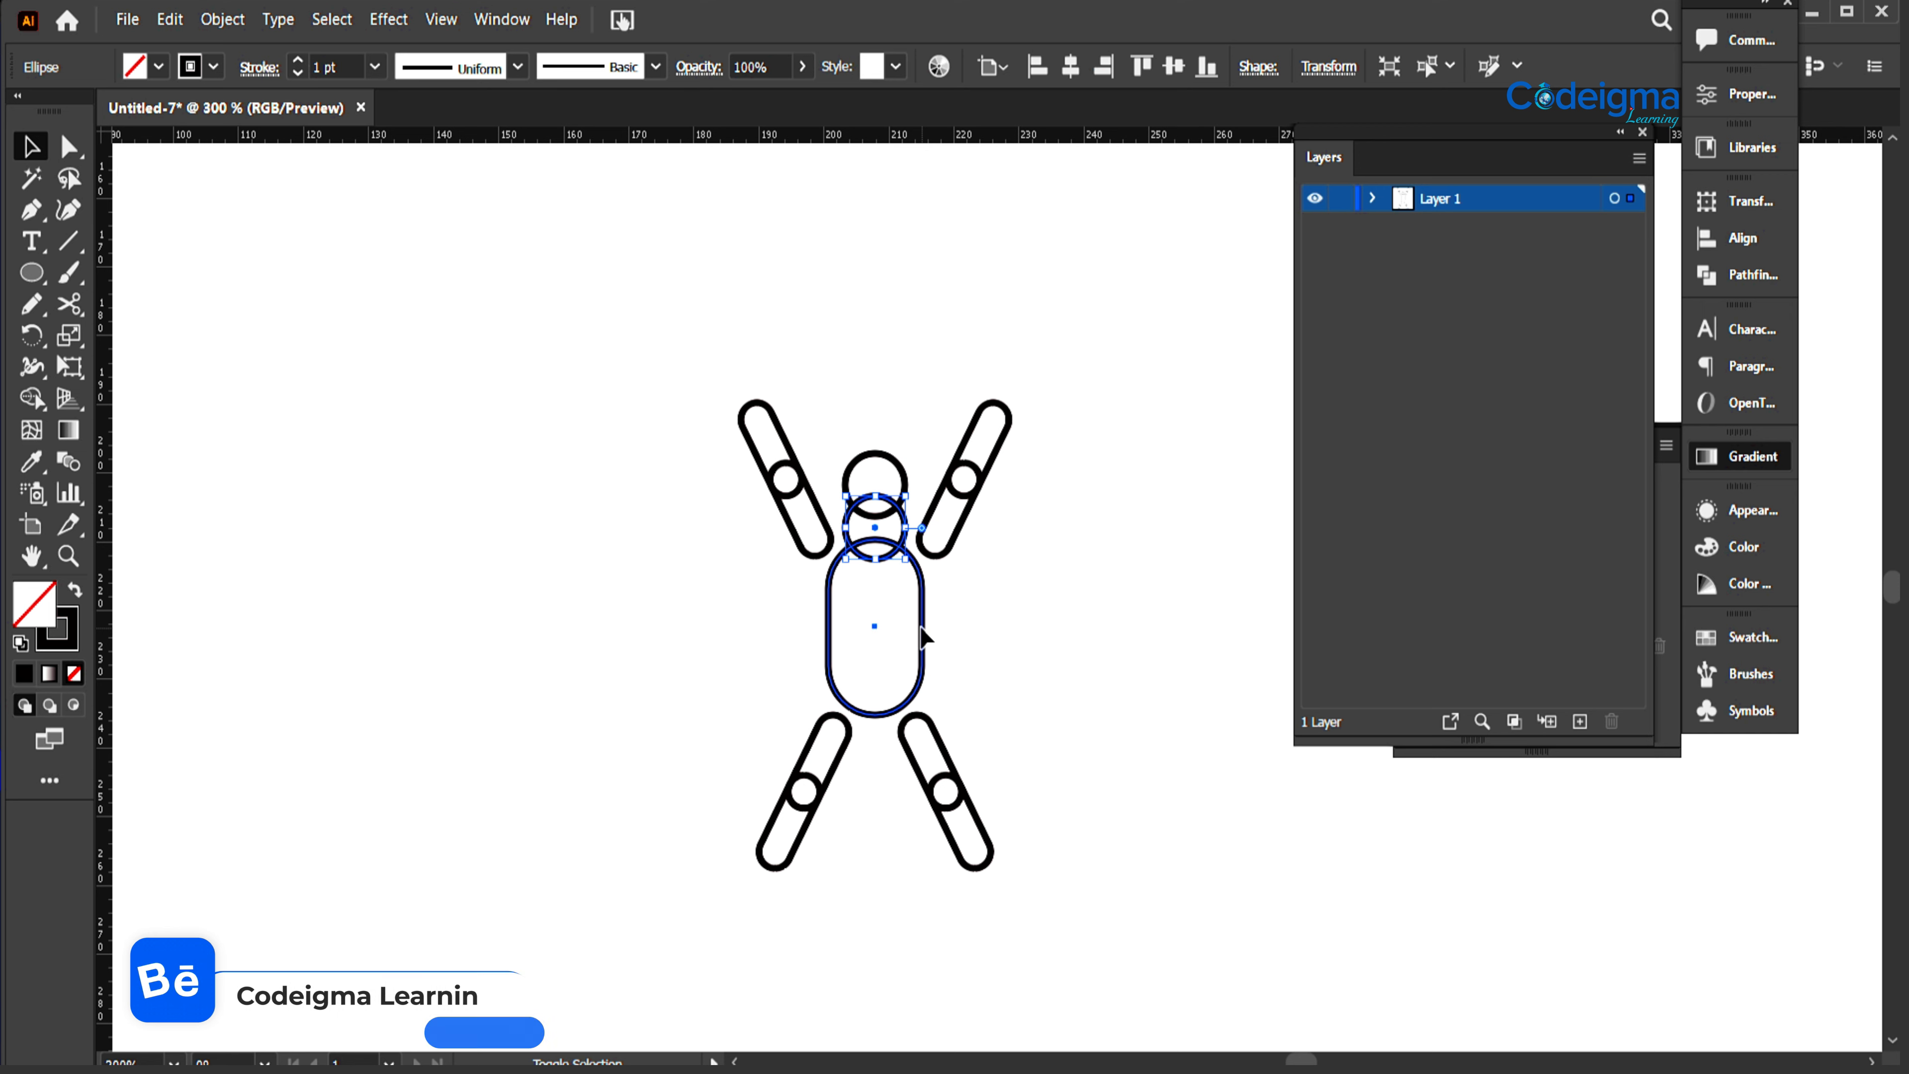
key("shift+m")
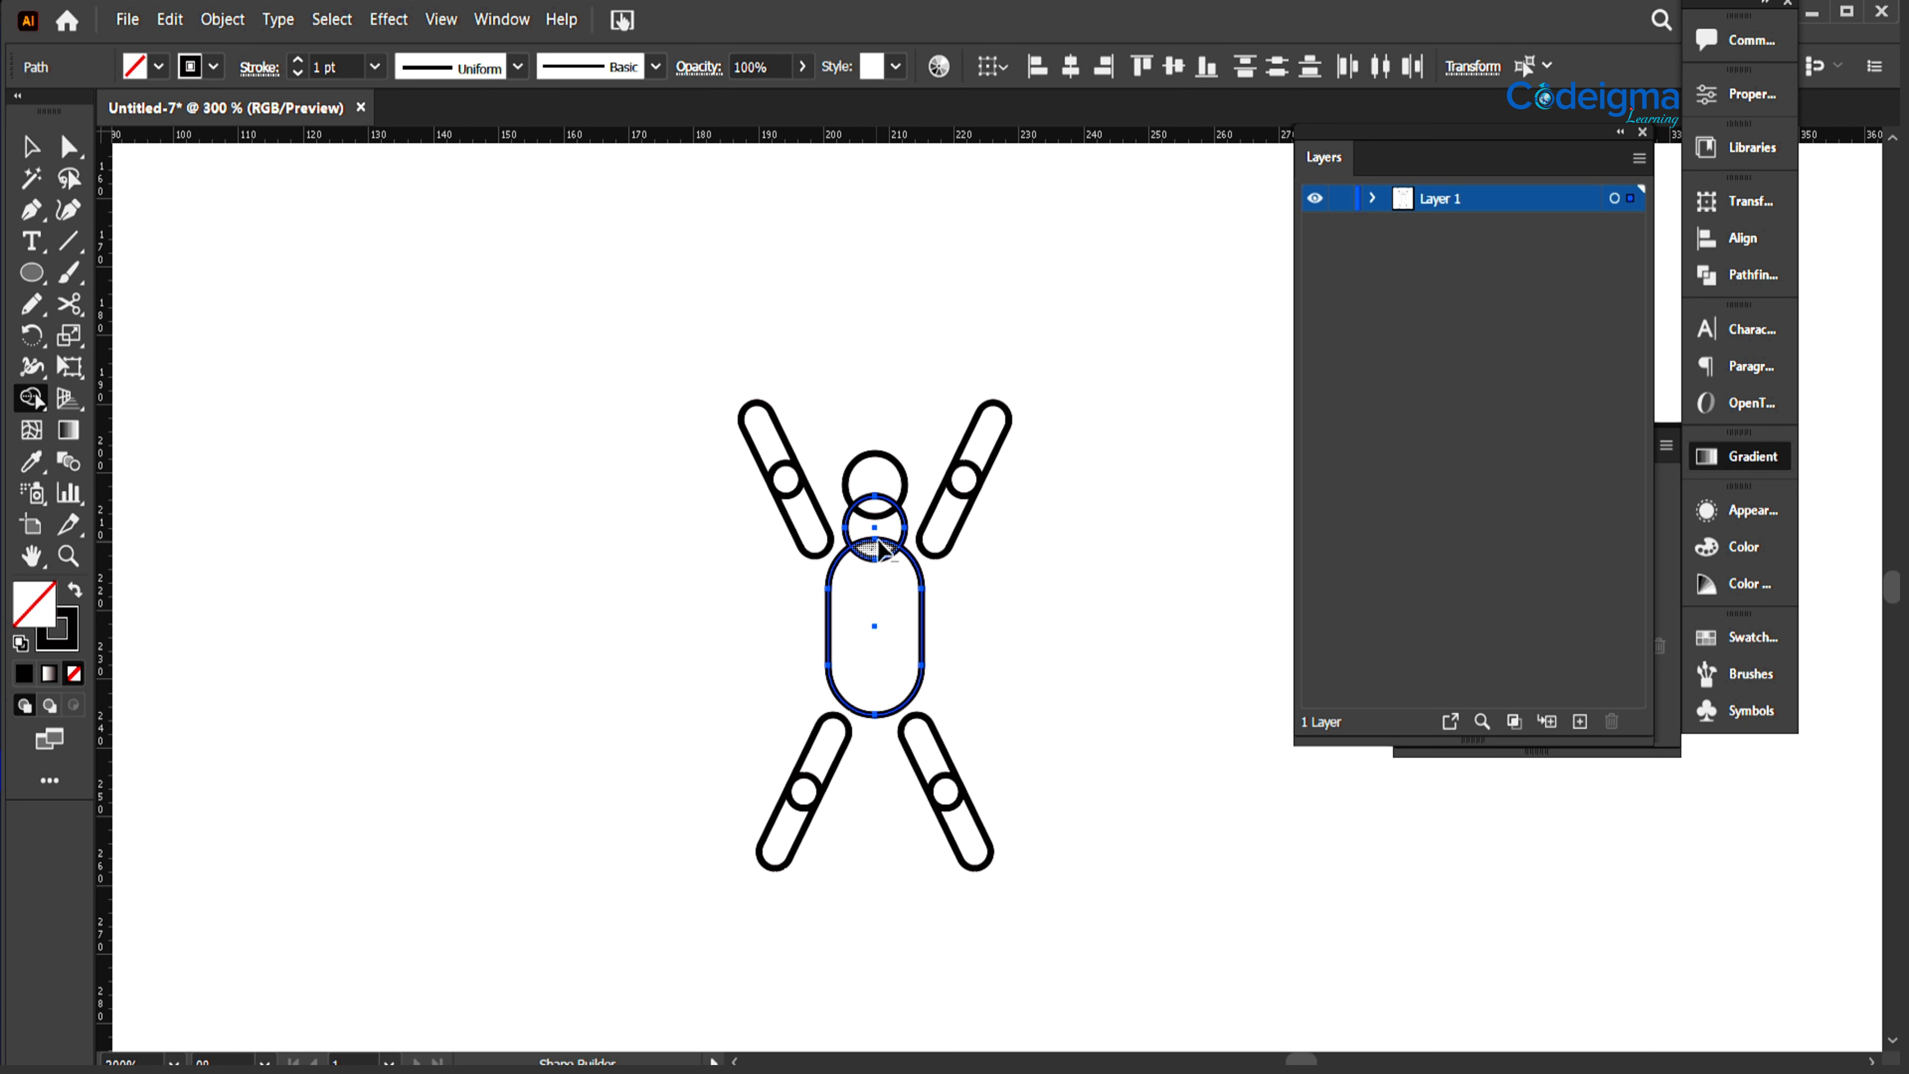
left_click_drag(905, 528, 905, 528)
left_click(28, 148)
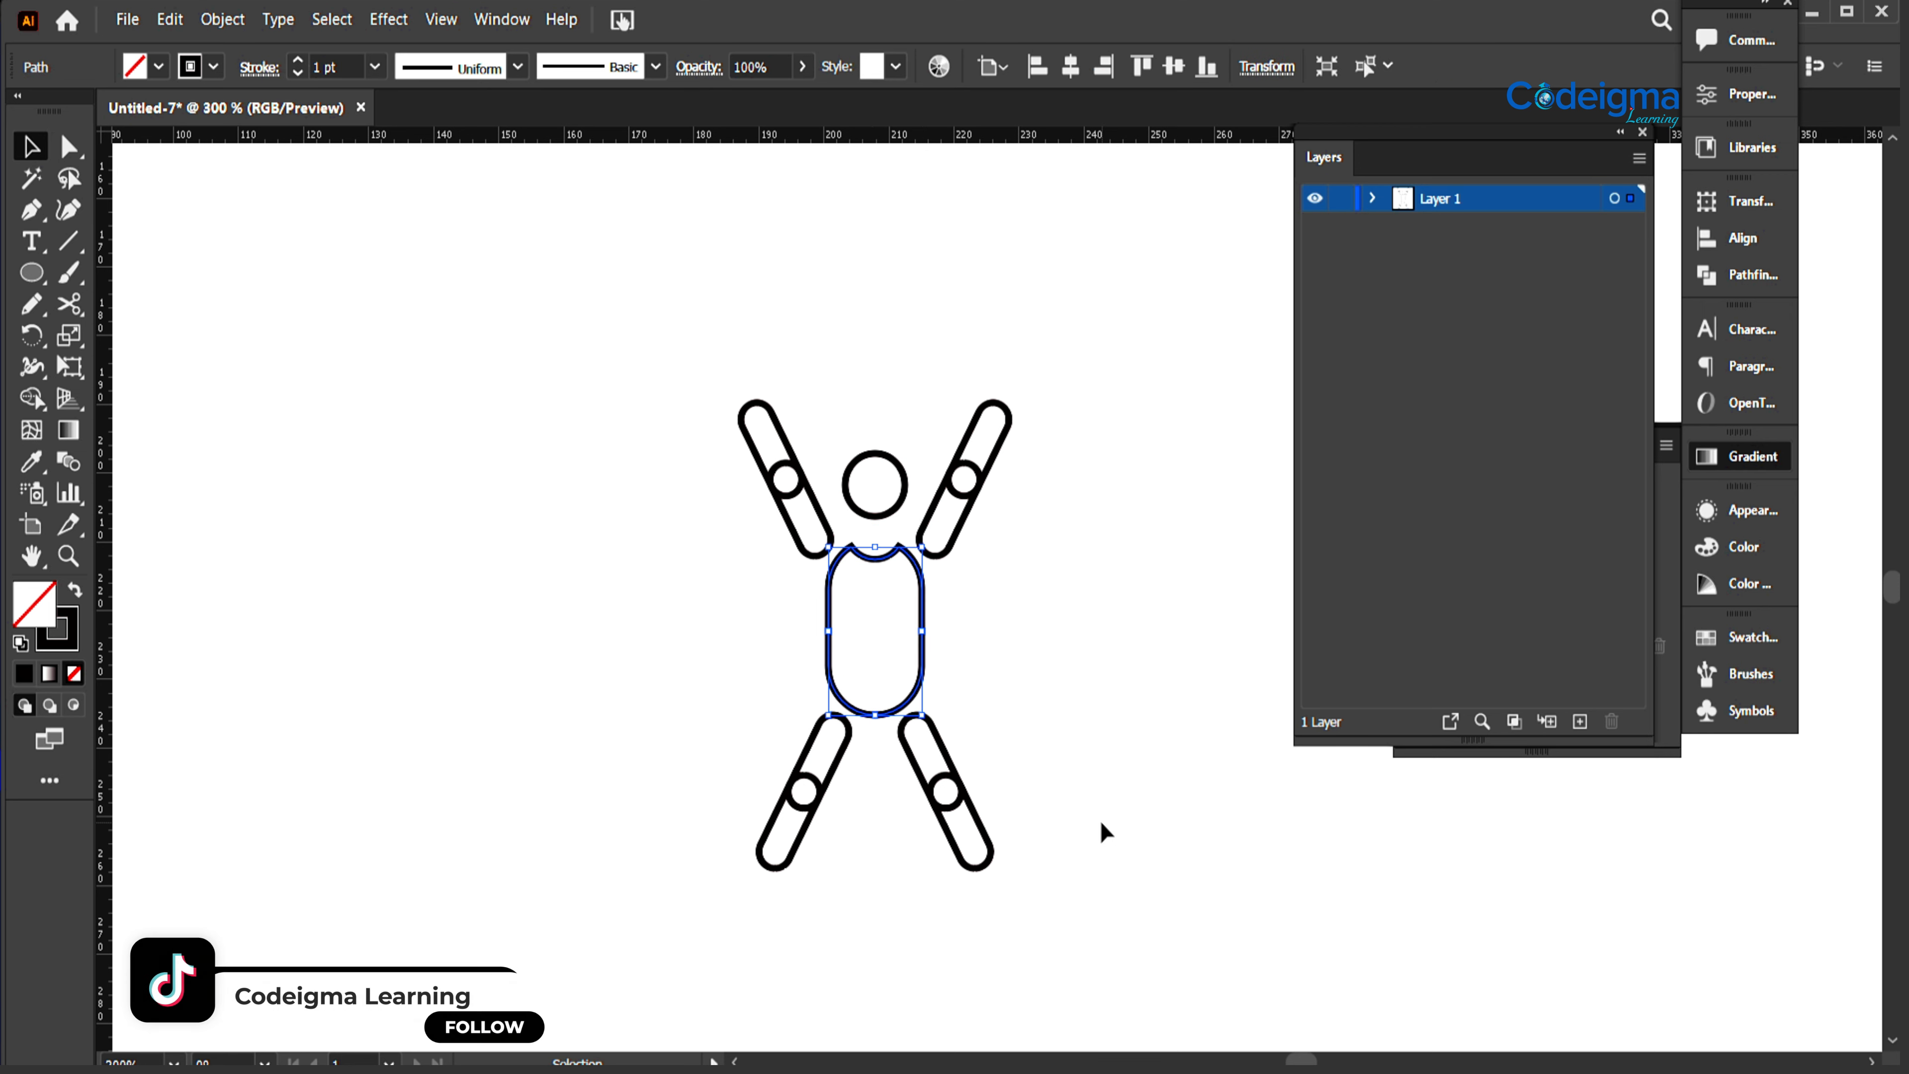
left_click(1102, 824)
Step: Draw a small horizontal bar about 6.11 by 1.83 px to the left of the figure
left_click(35, 282)
left_click(150, 268)
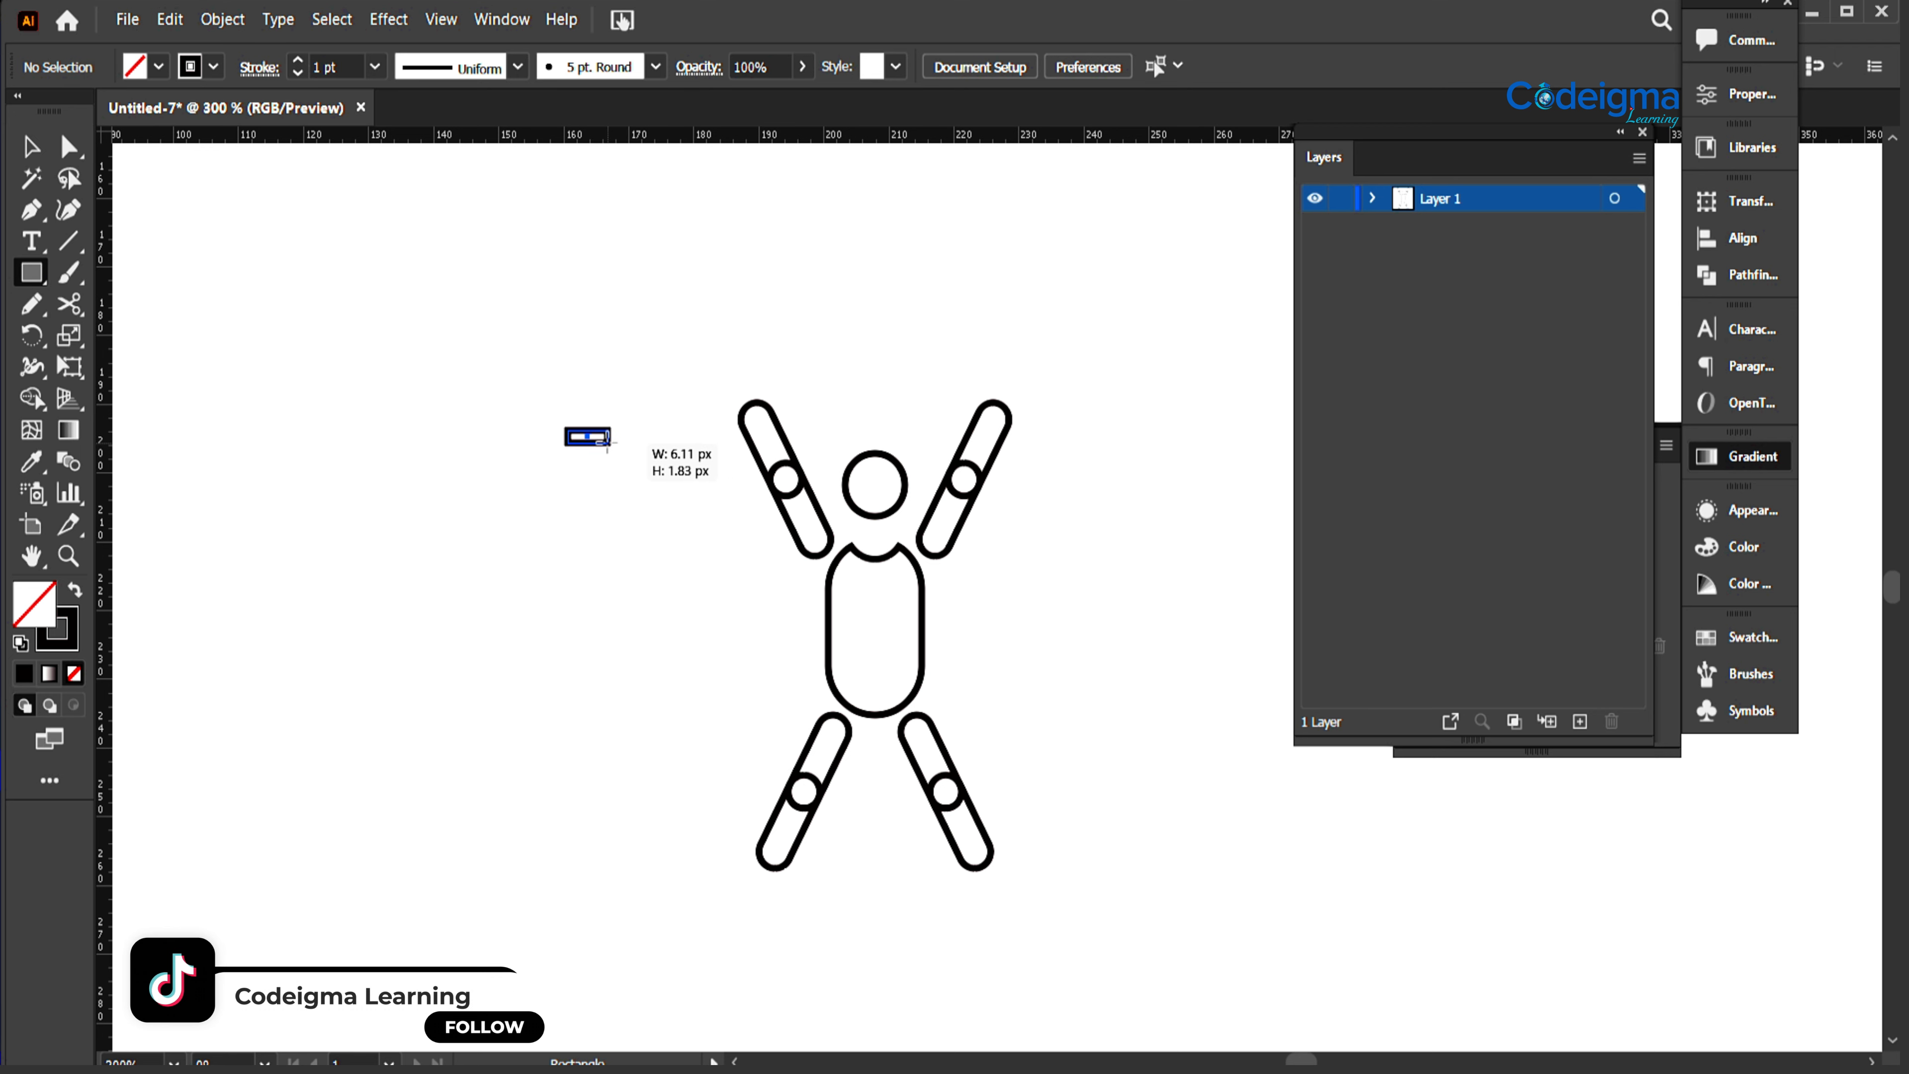
left_click_drag(607, 443, 606, 444)
left_click(30, 147)
left_click(730, 560)
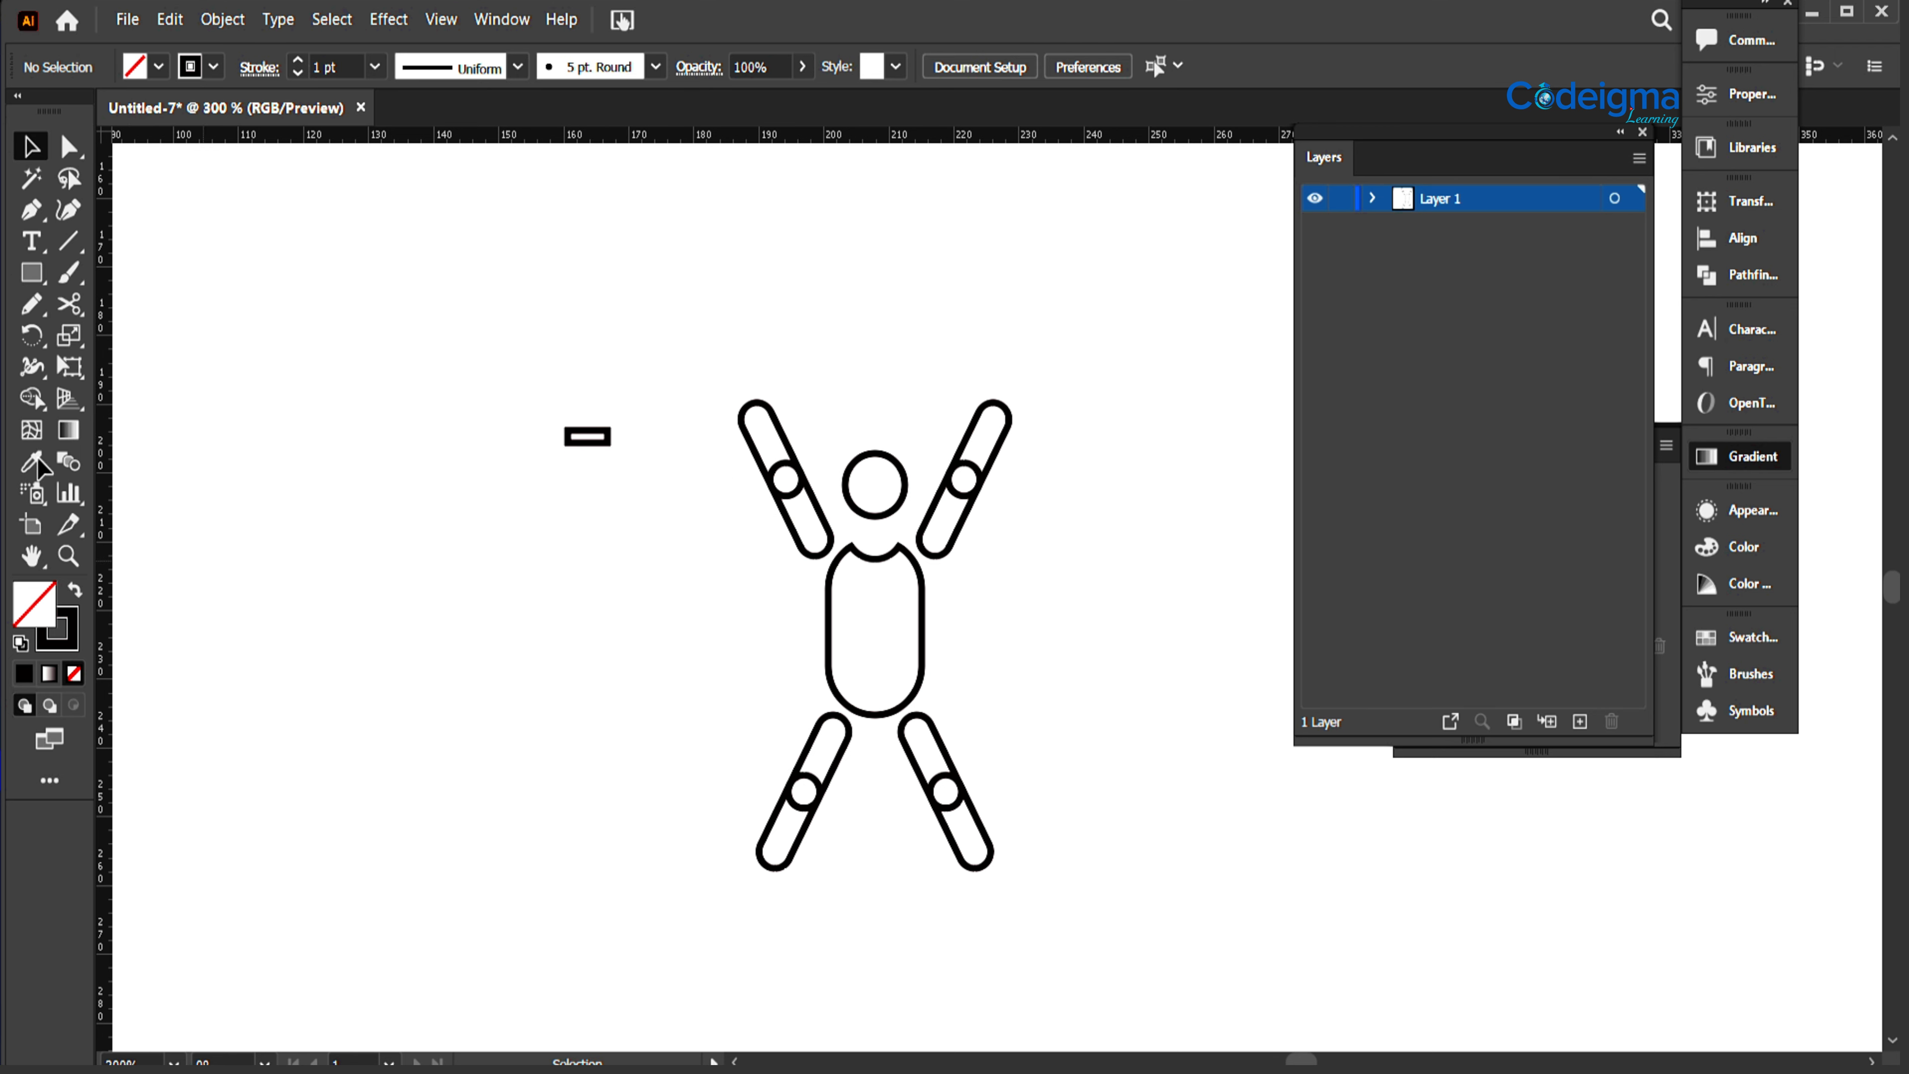
Step: Draw an ellipse about 3.67 by 5.2 px on the bar's right end and duplicate it onto the left end
left_click(36, 280)
left_click(150, 331)
left_click_drag(606, 435, 618, 453)
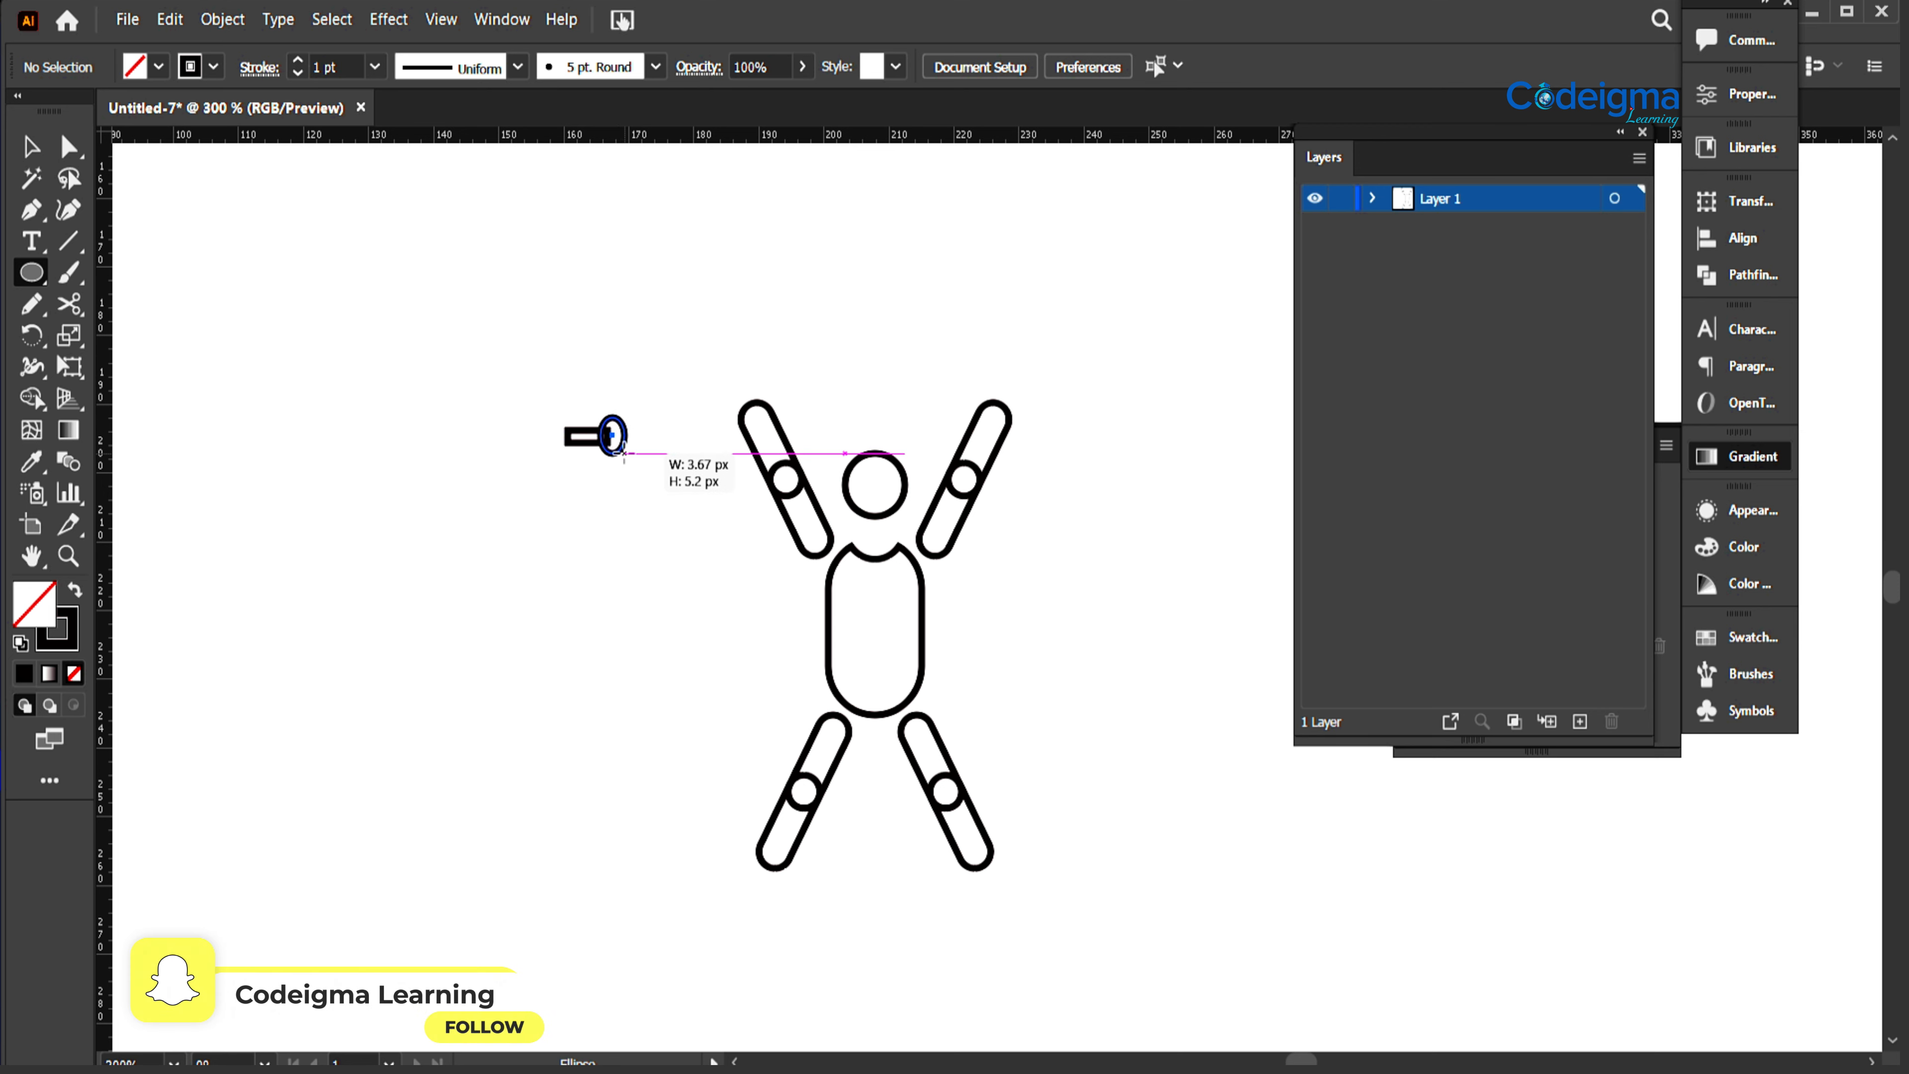
left_click_drag(618, 452, 618, 453)
key("v")
left_click(631, 469)
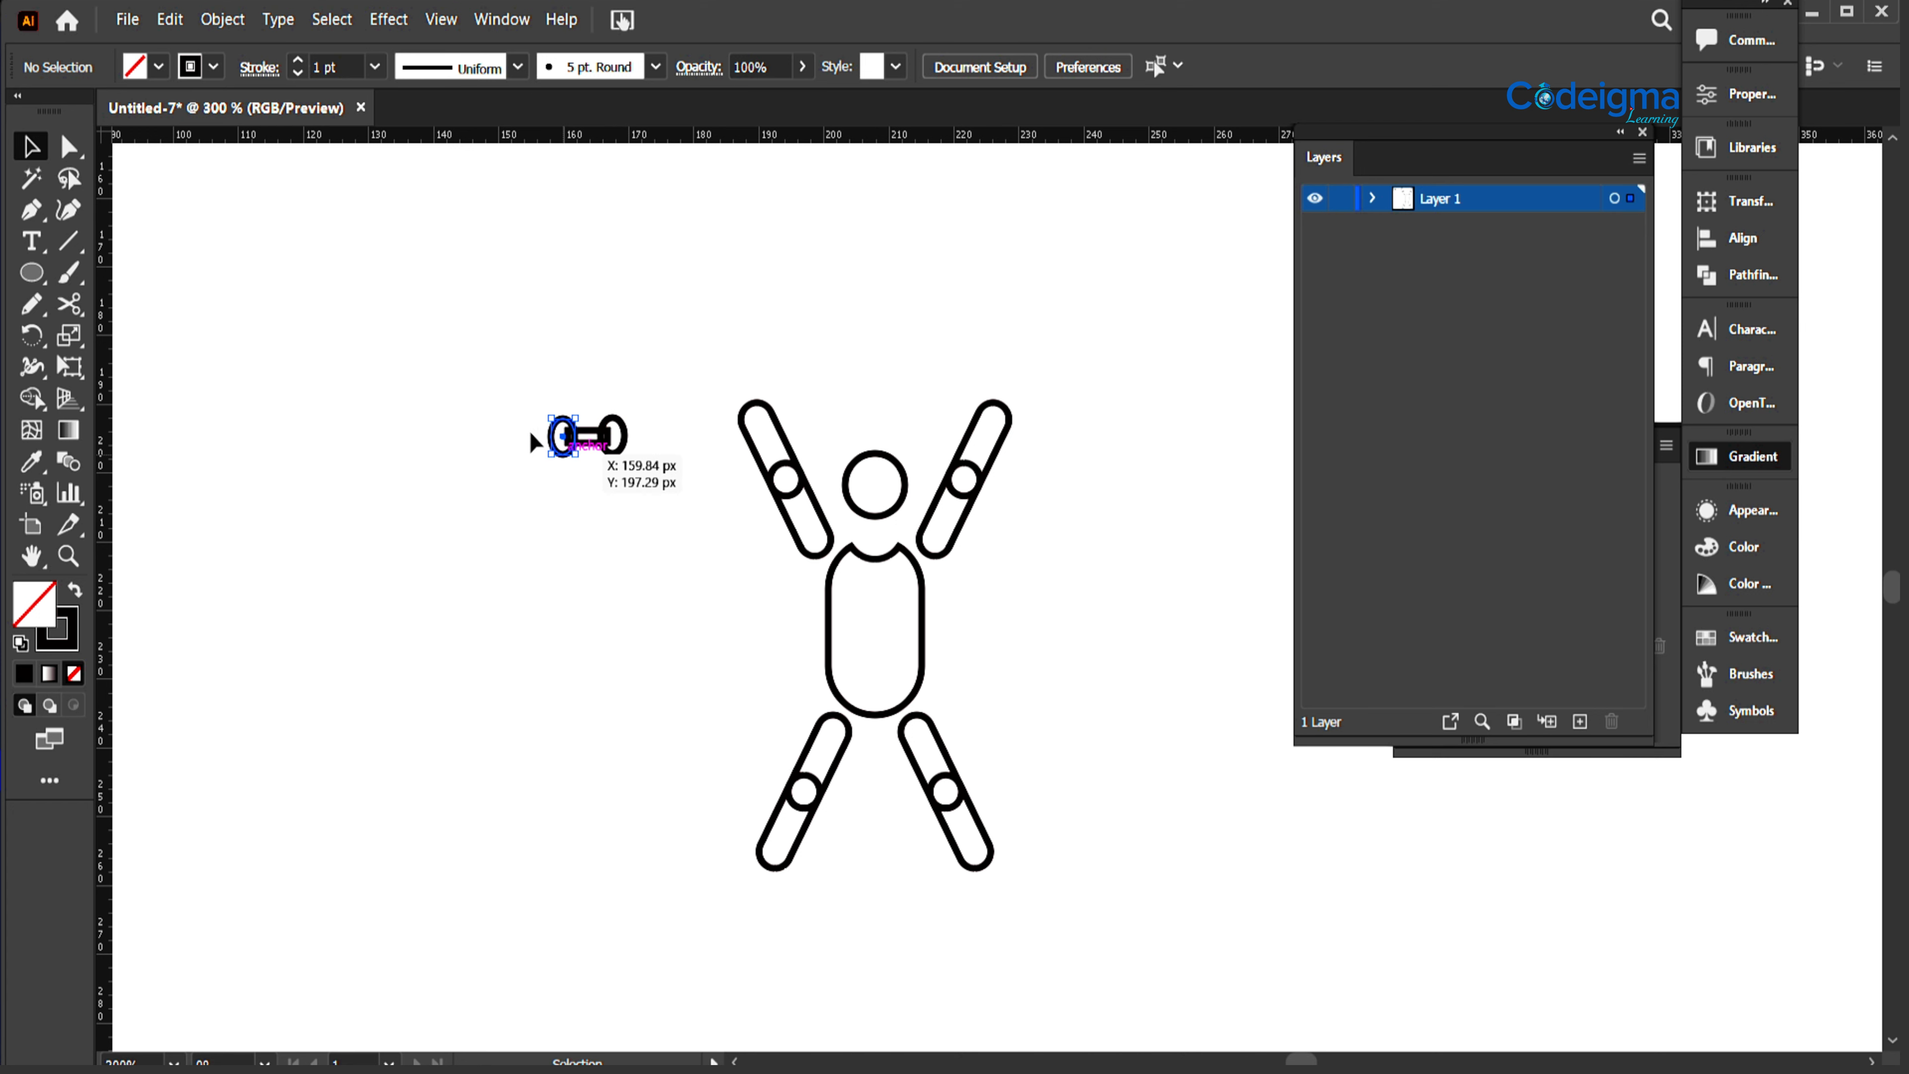
Step: Merge the bar and ellipses into one dumbbell with Shape Builder, and place tilted copies at both raised hands
left_click_drag(531, 443, 530, 443)
left_click(29, 400)
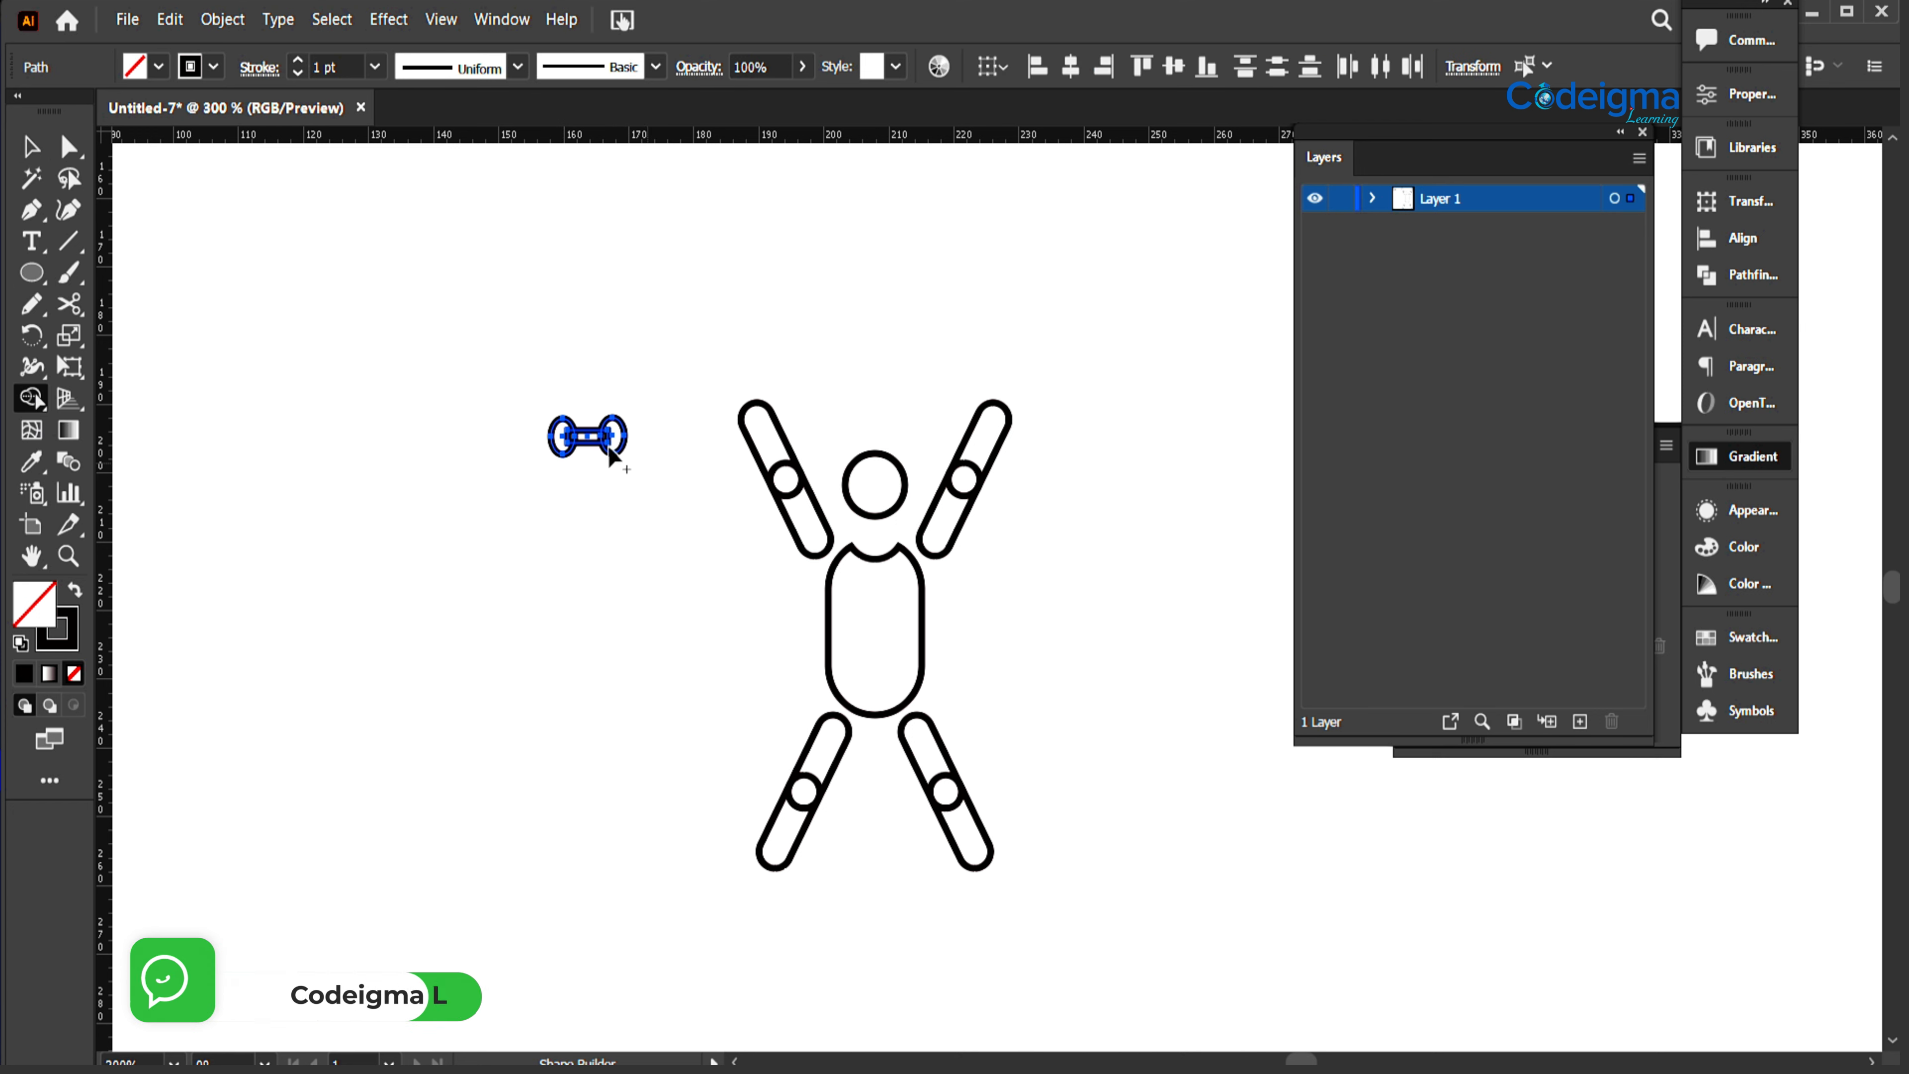
left_click_drag(612, 440, 761, 383)
left_click(531, 615)
left_click(1117, 469)
Step: Reflect the left dumbbell to mirror the right one and move it onto the end of the left arm
right_click(761, 384)
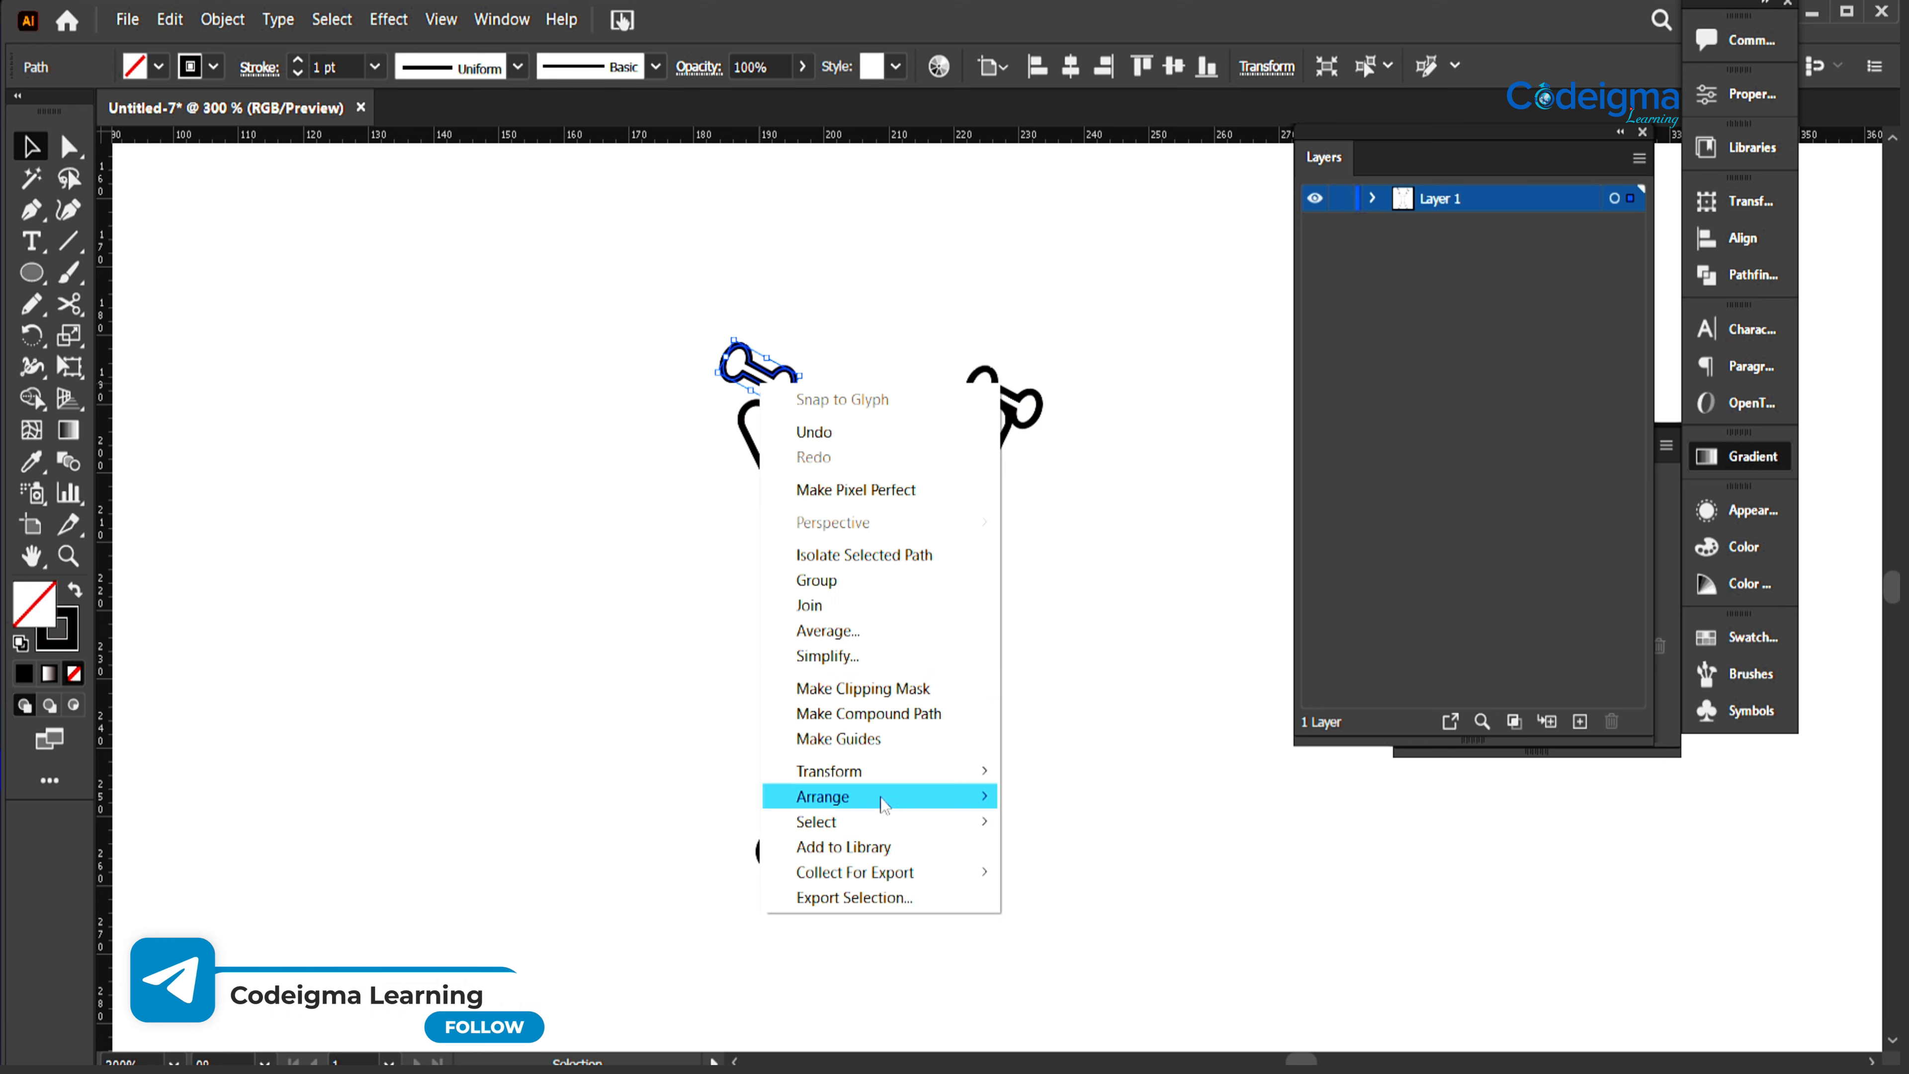
mouse_move(902, 771)
left_click(1053, 856)
left_click(1240, 775)
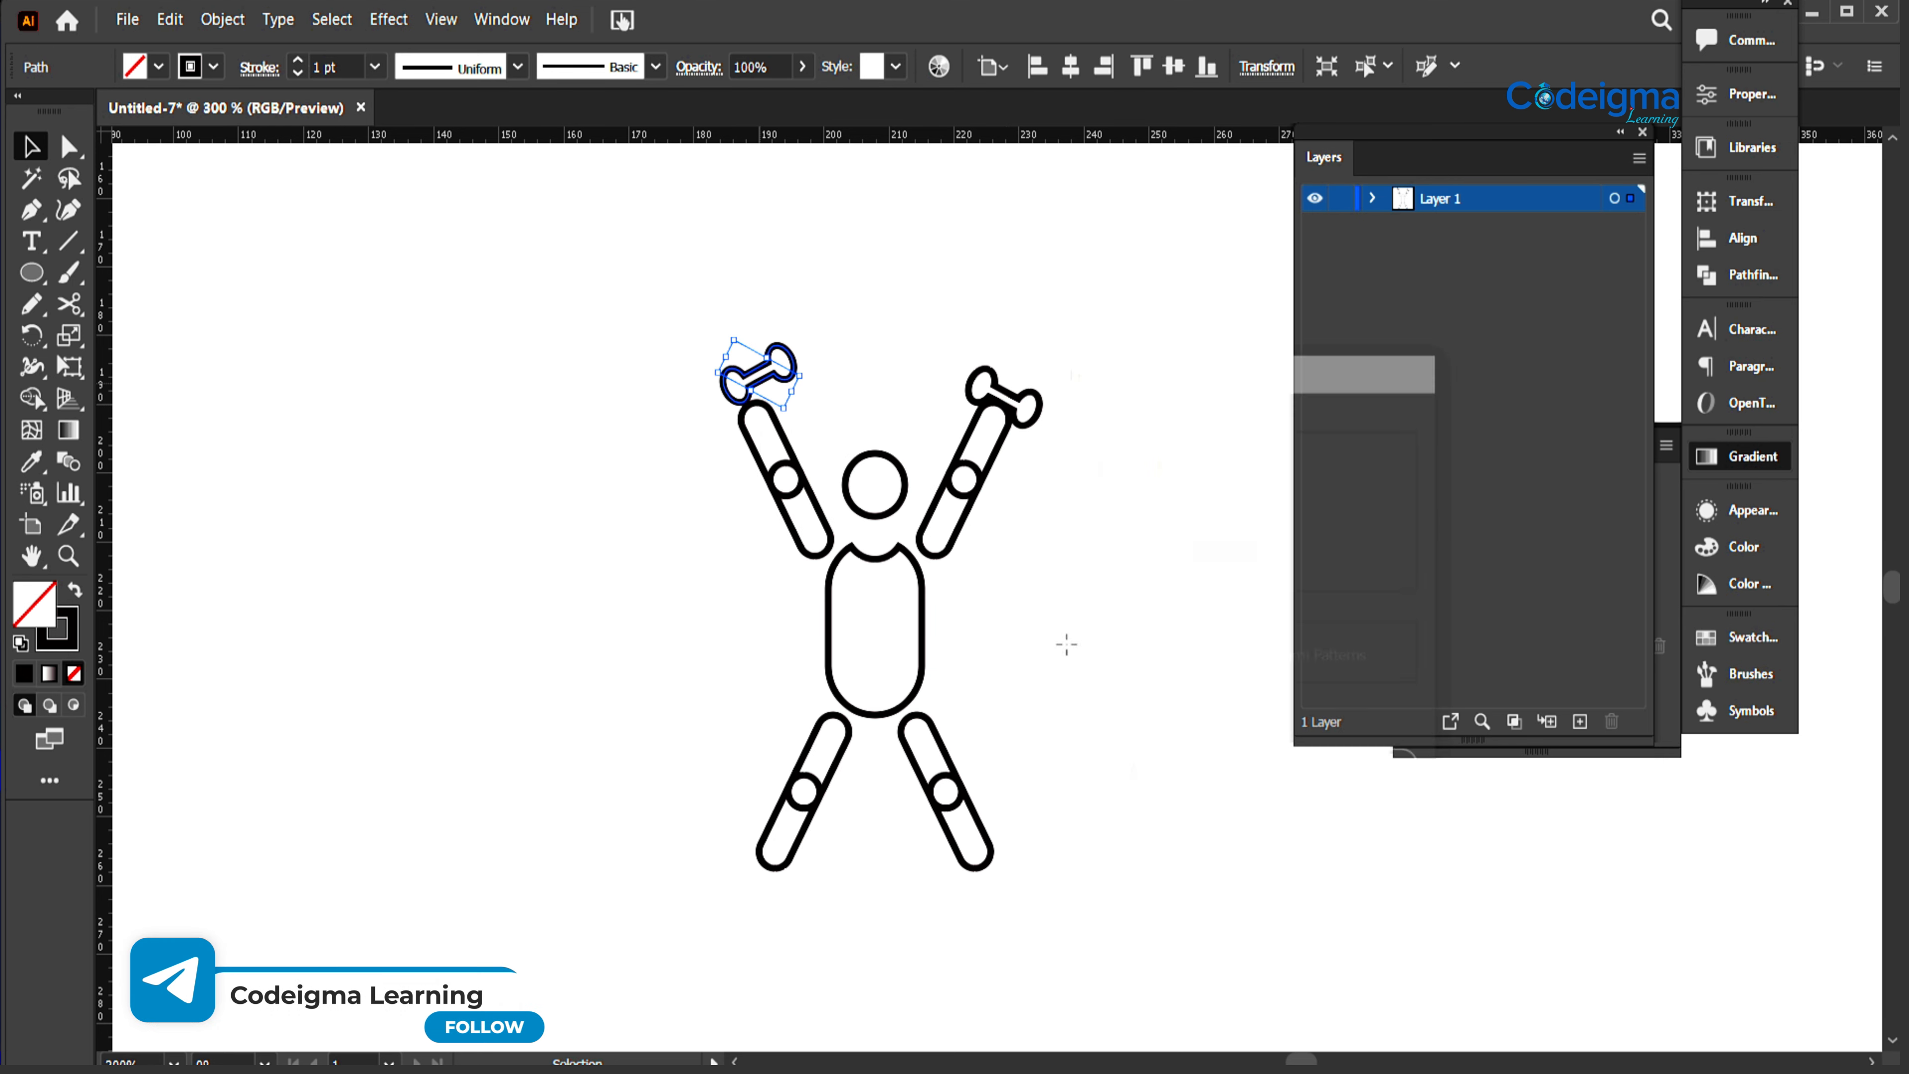
left_click(1066, 644)
left_click_drag(765, 389, 753, 413)
scroll(1037, 565, "down", 2)
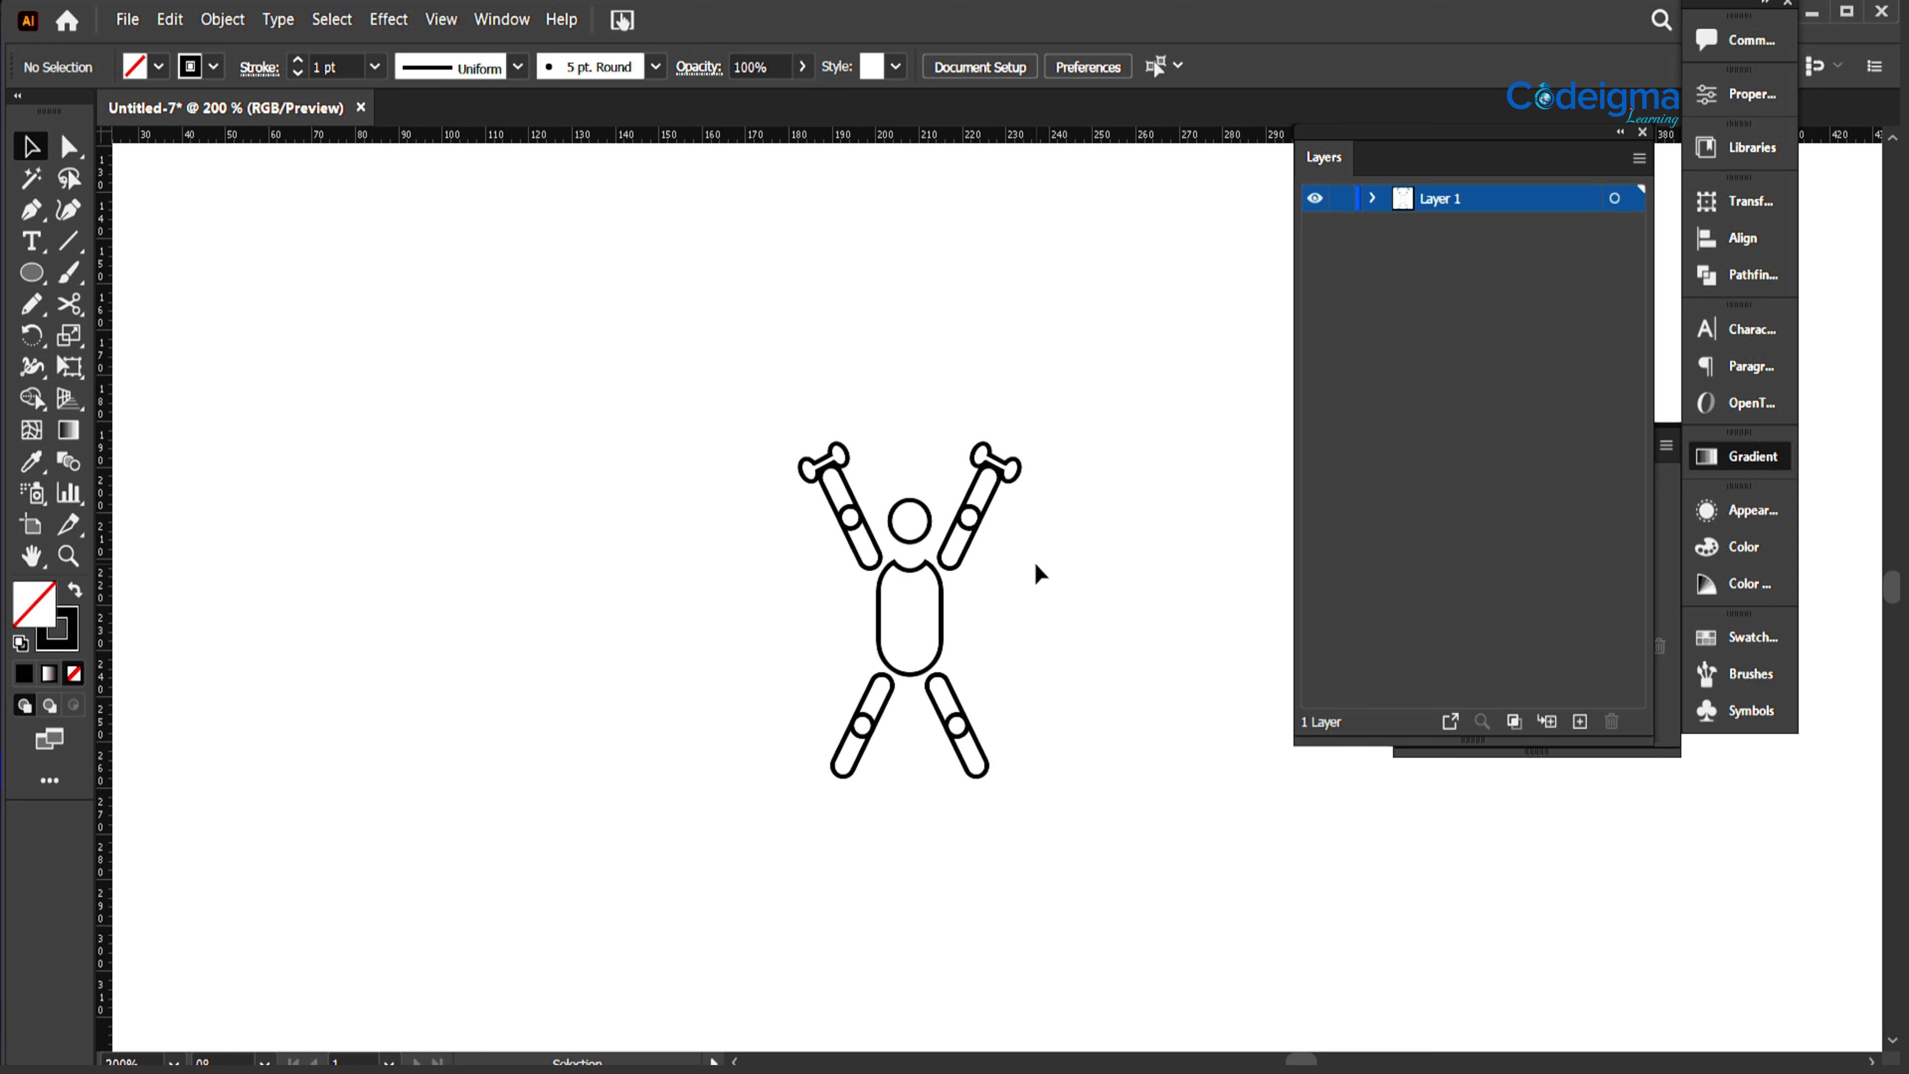
scroll(1036, 565, "up", 2)
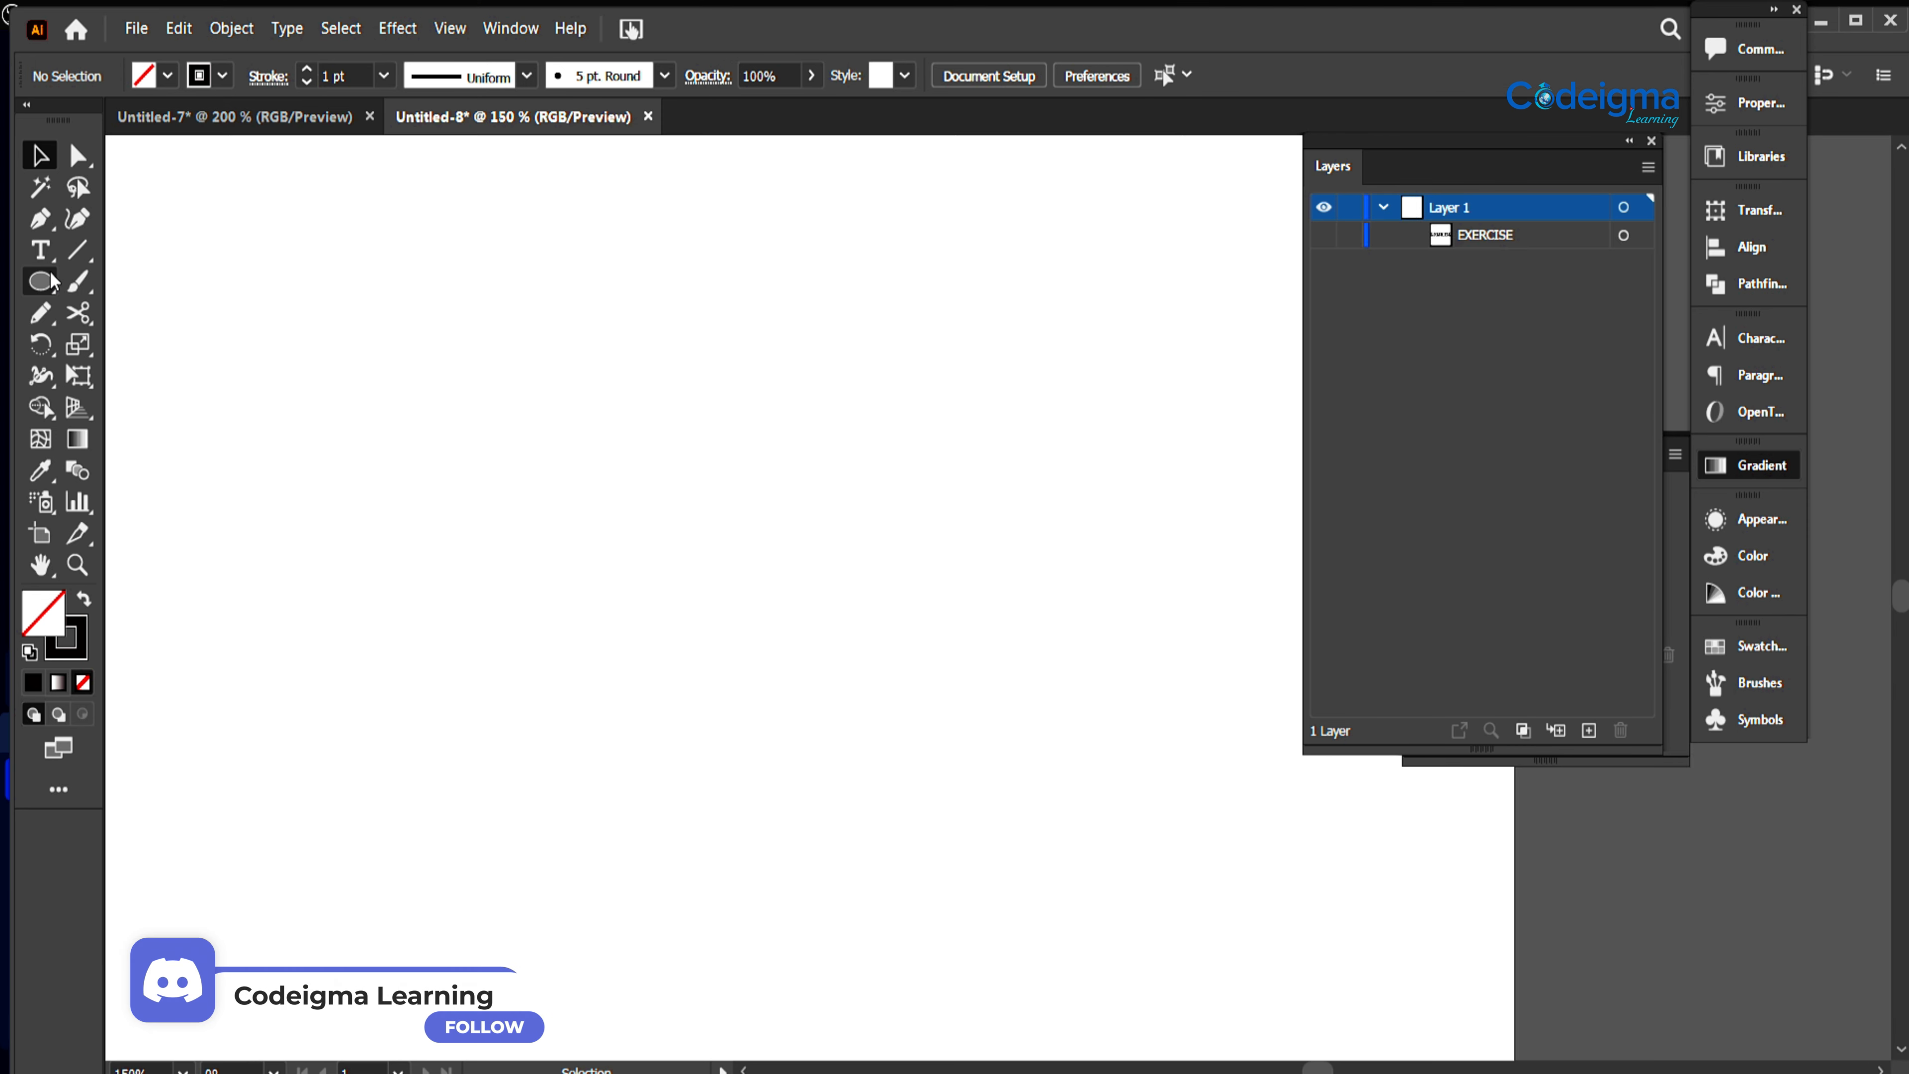
Step: Add the text EXERCISE in the Untitled-8 document, enlarge it to about 65.6 pt and move it towards the upper middle
key("t")
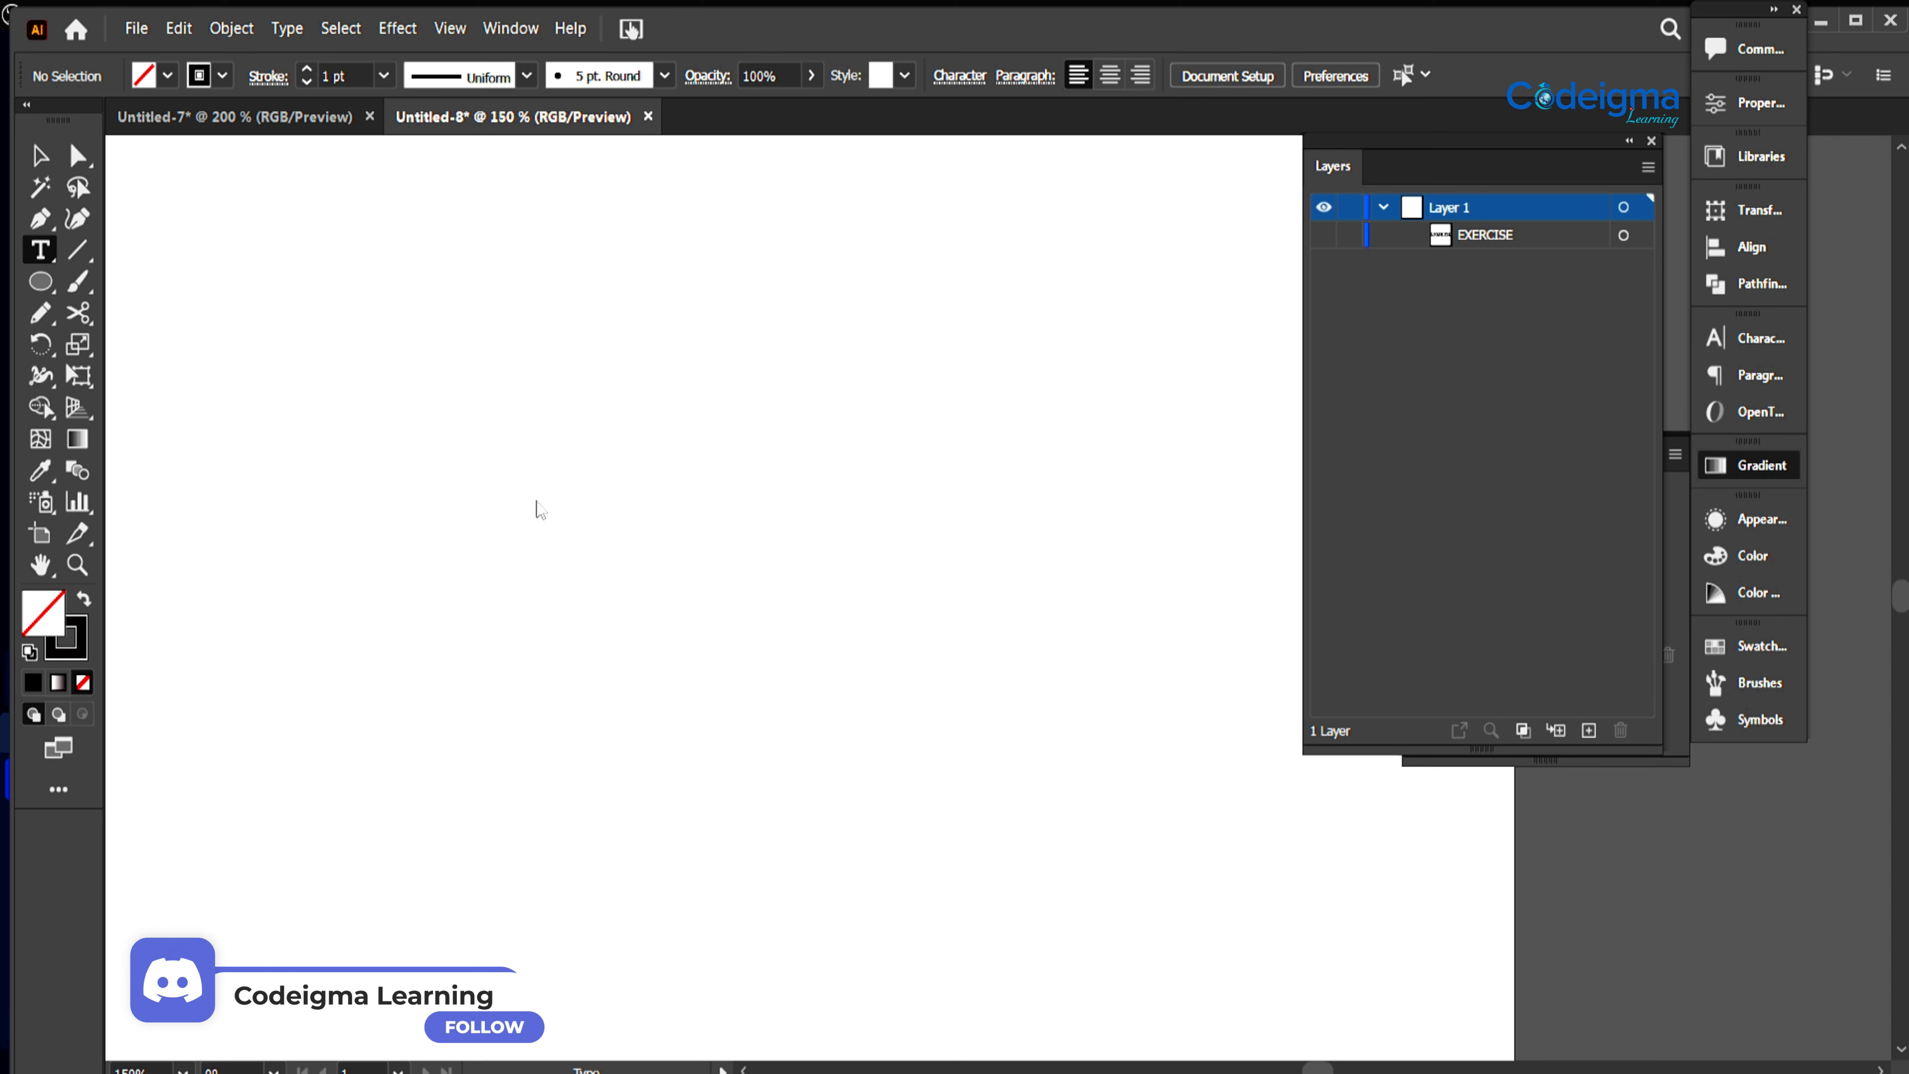
left_click(535, 502)
key("BackSpace")
type("EXERCISE")
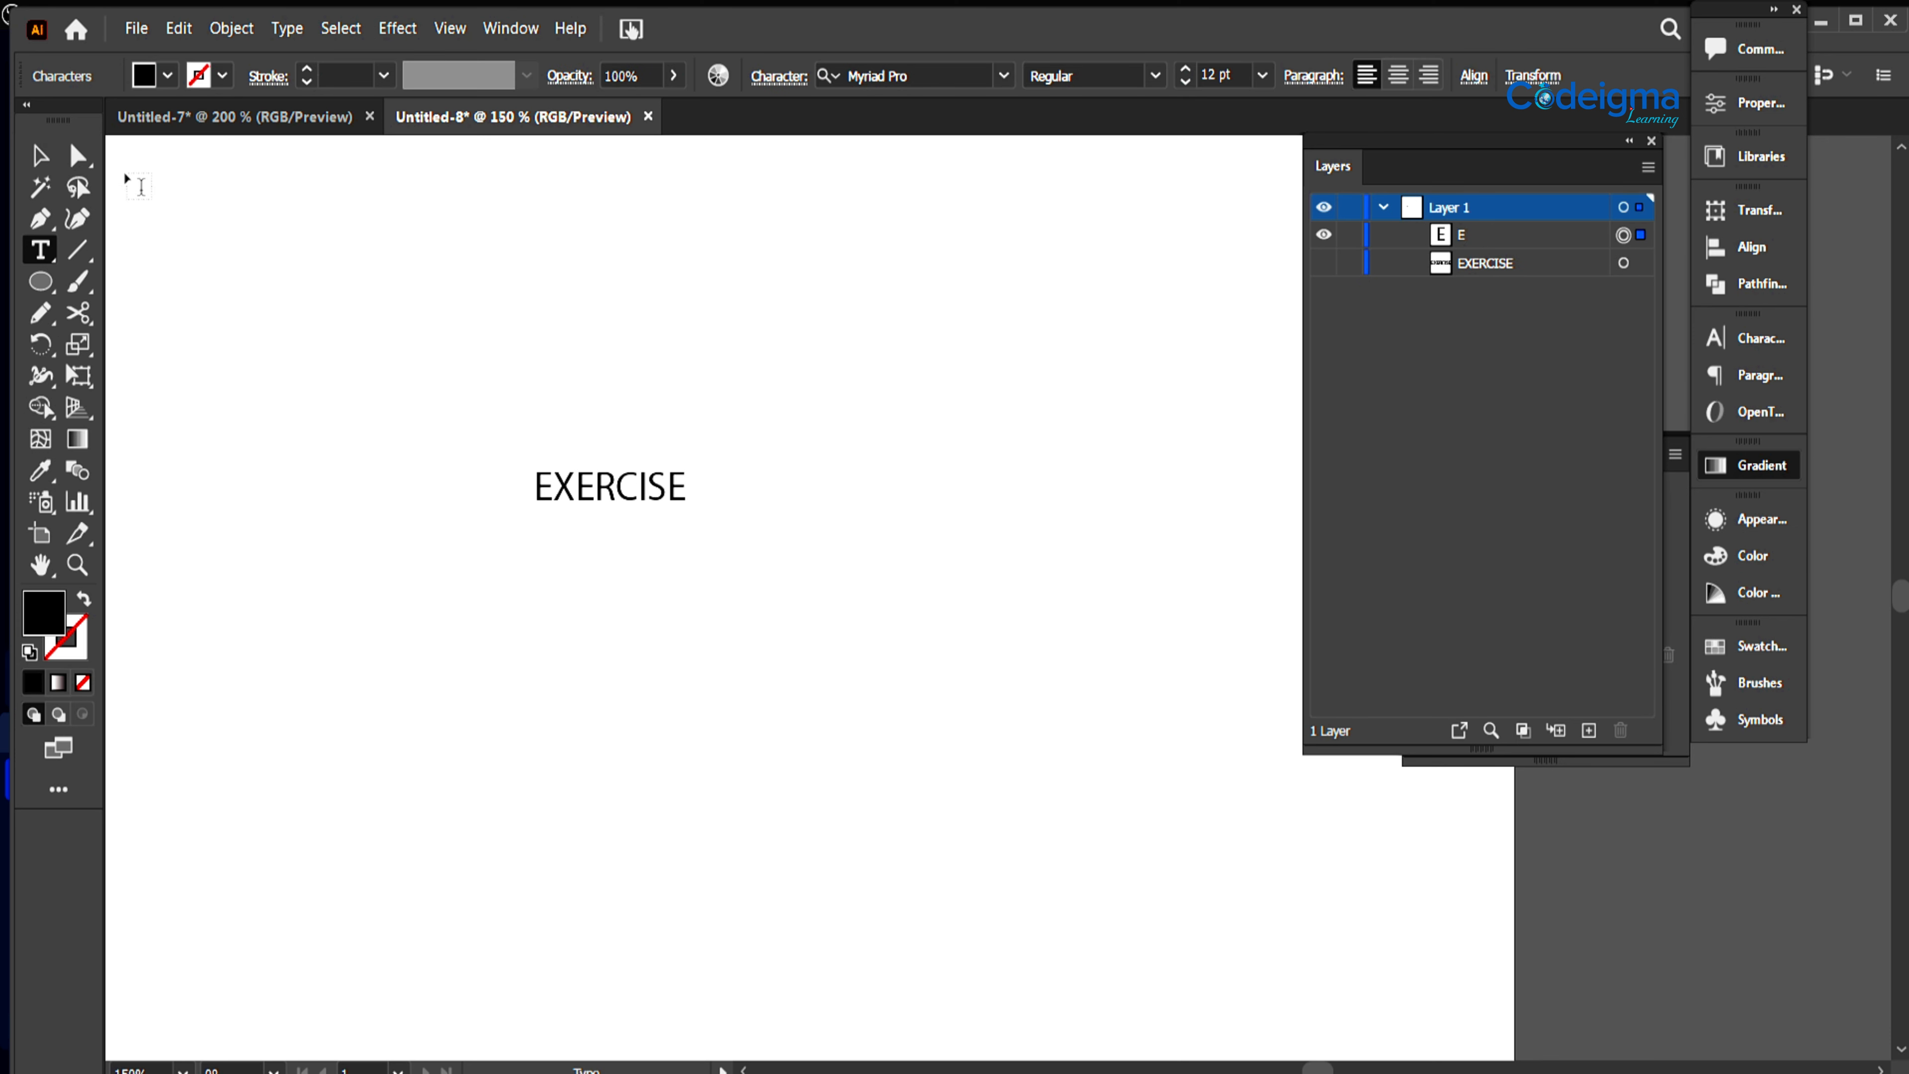
key("Escape")
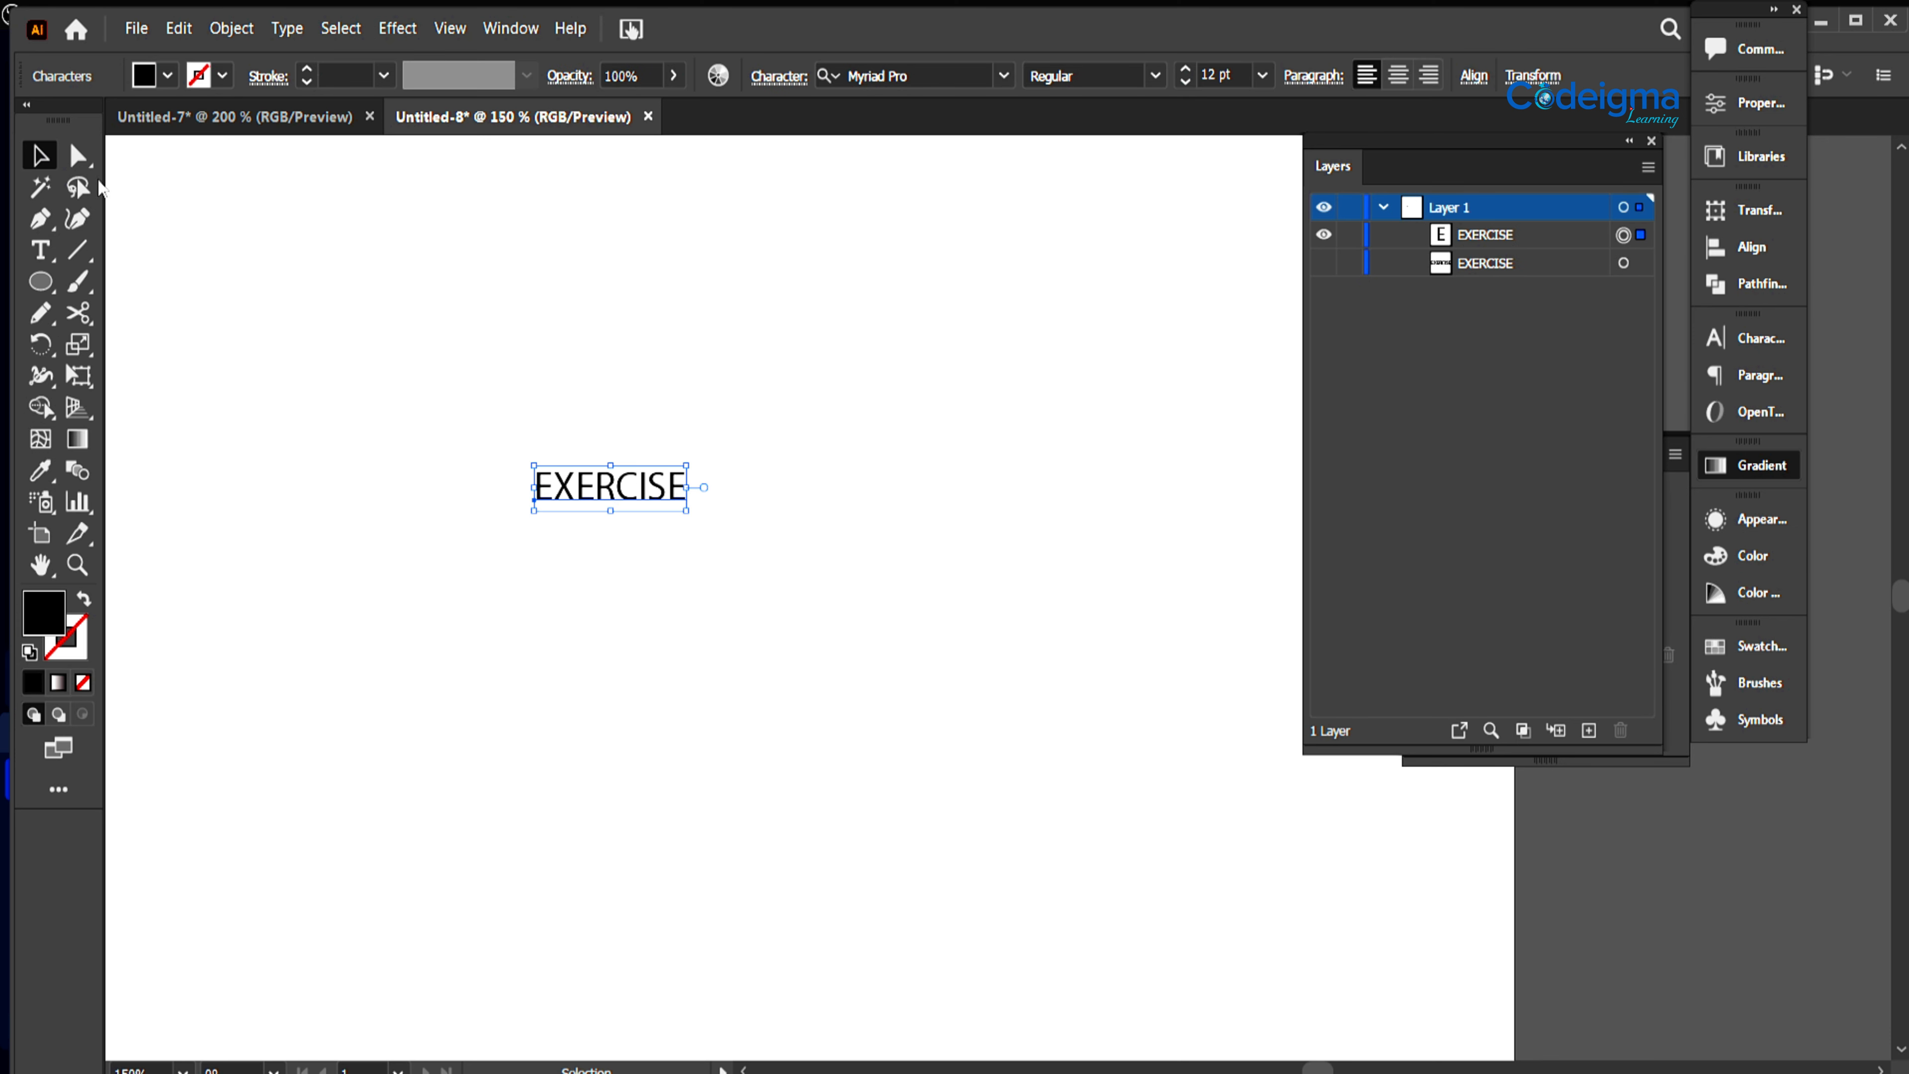
left_click_drag(690, 514, 1364, 714)
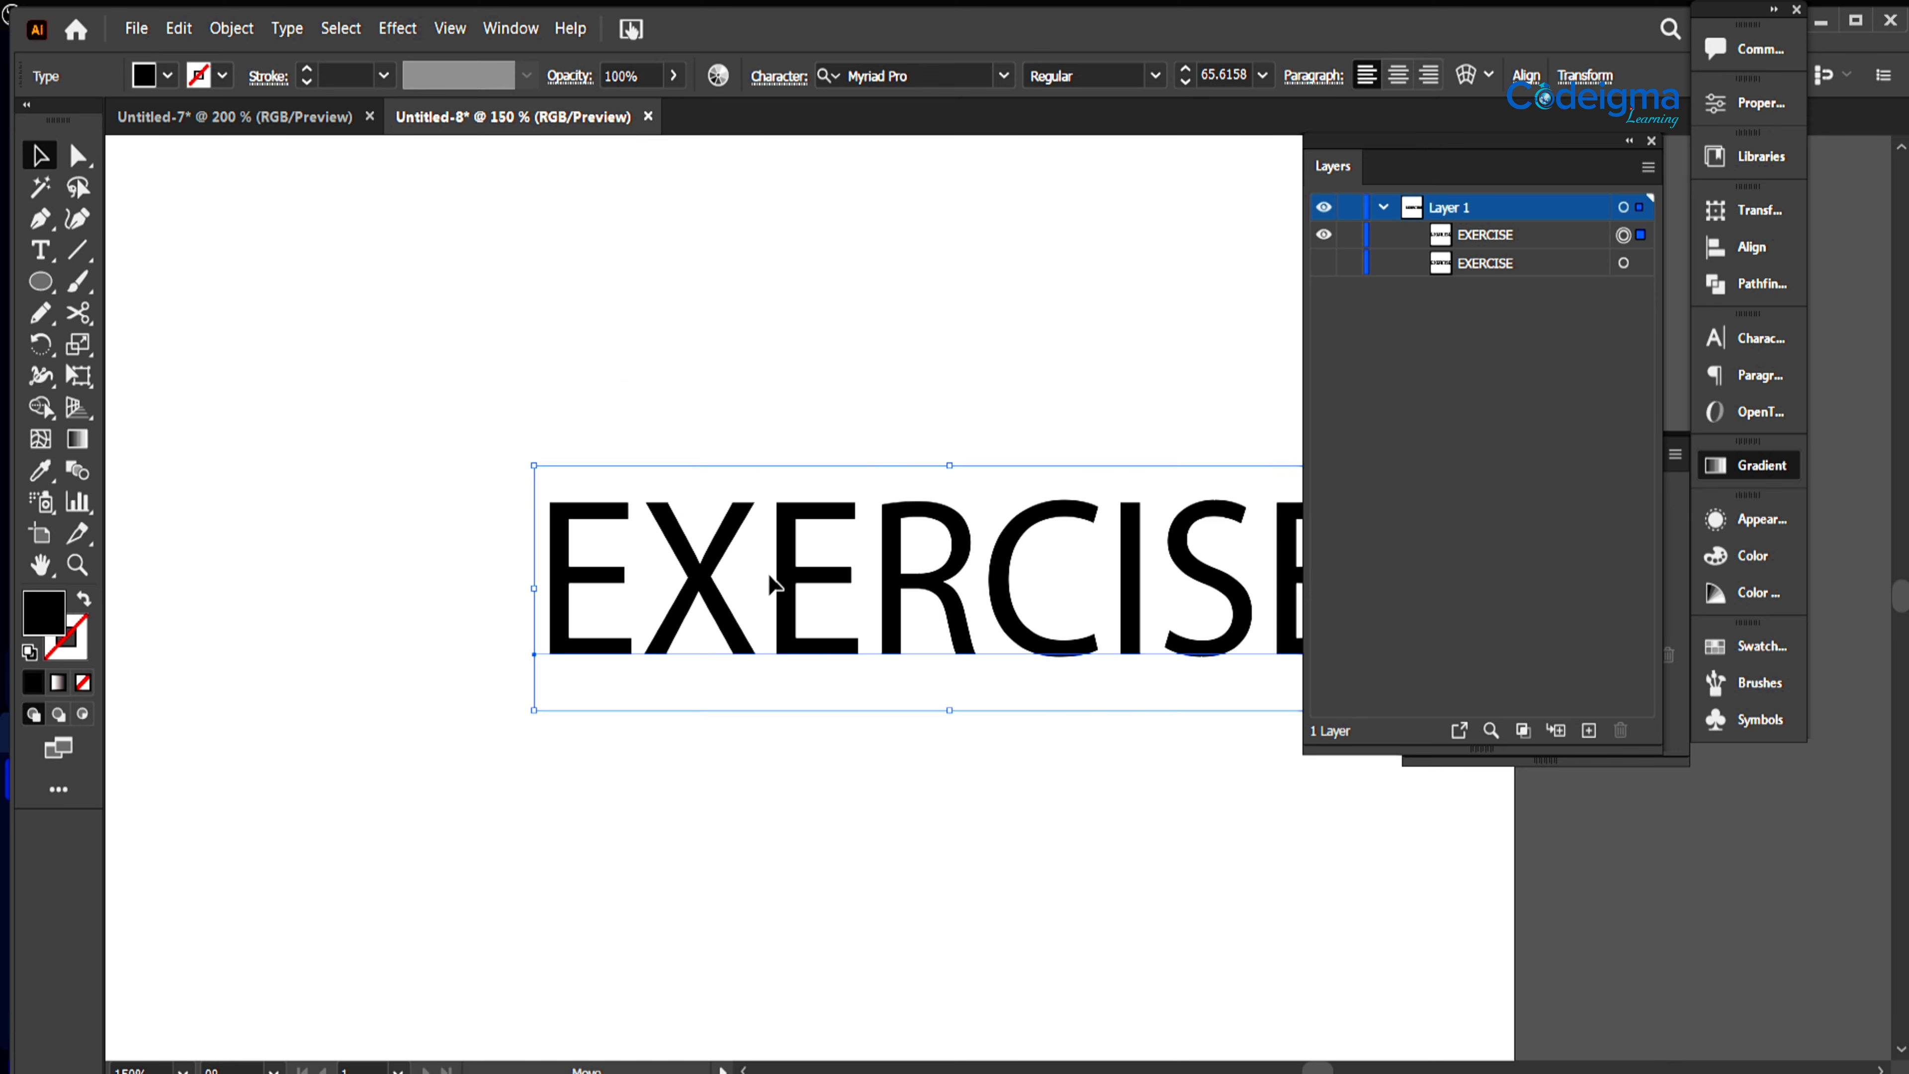
left_click_drag(891, 598, 807, 569)
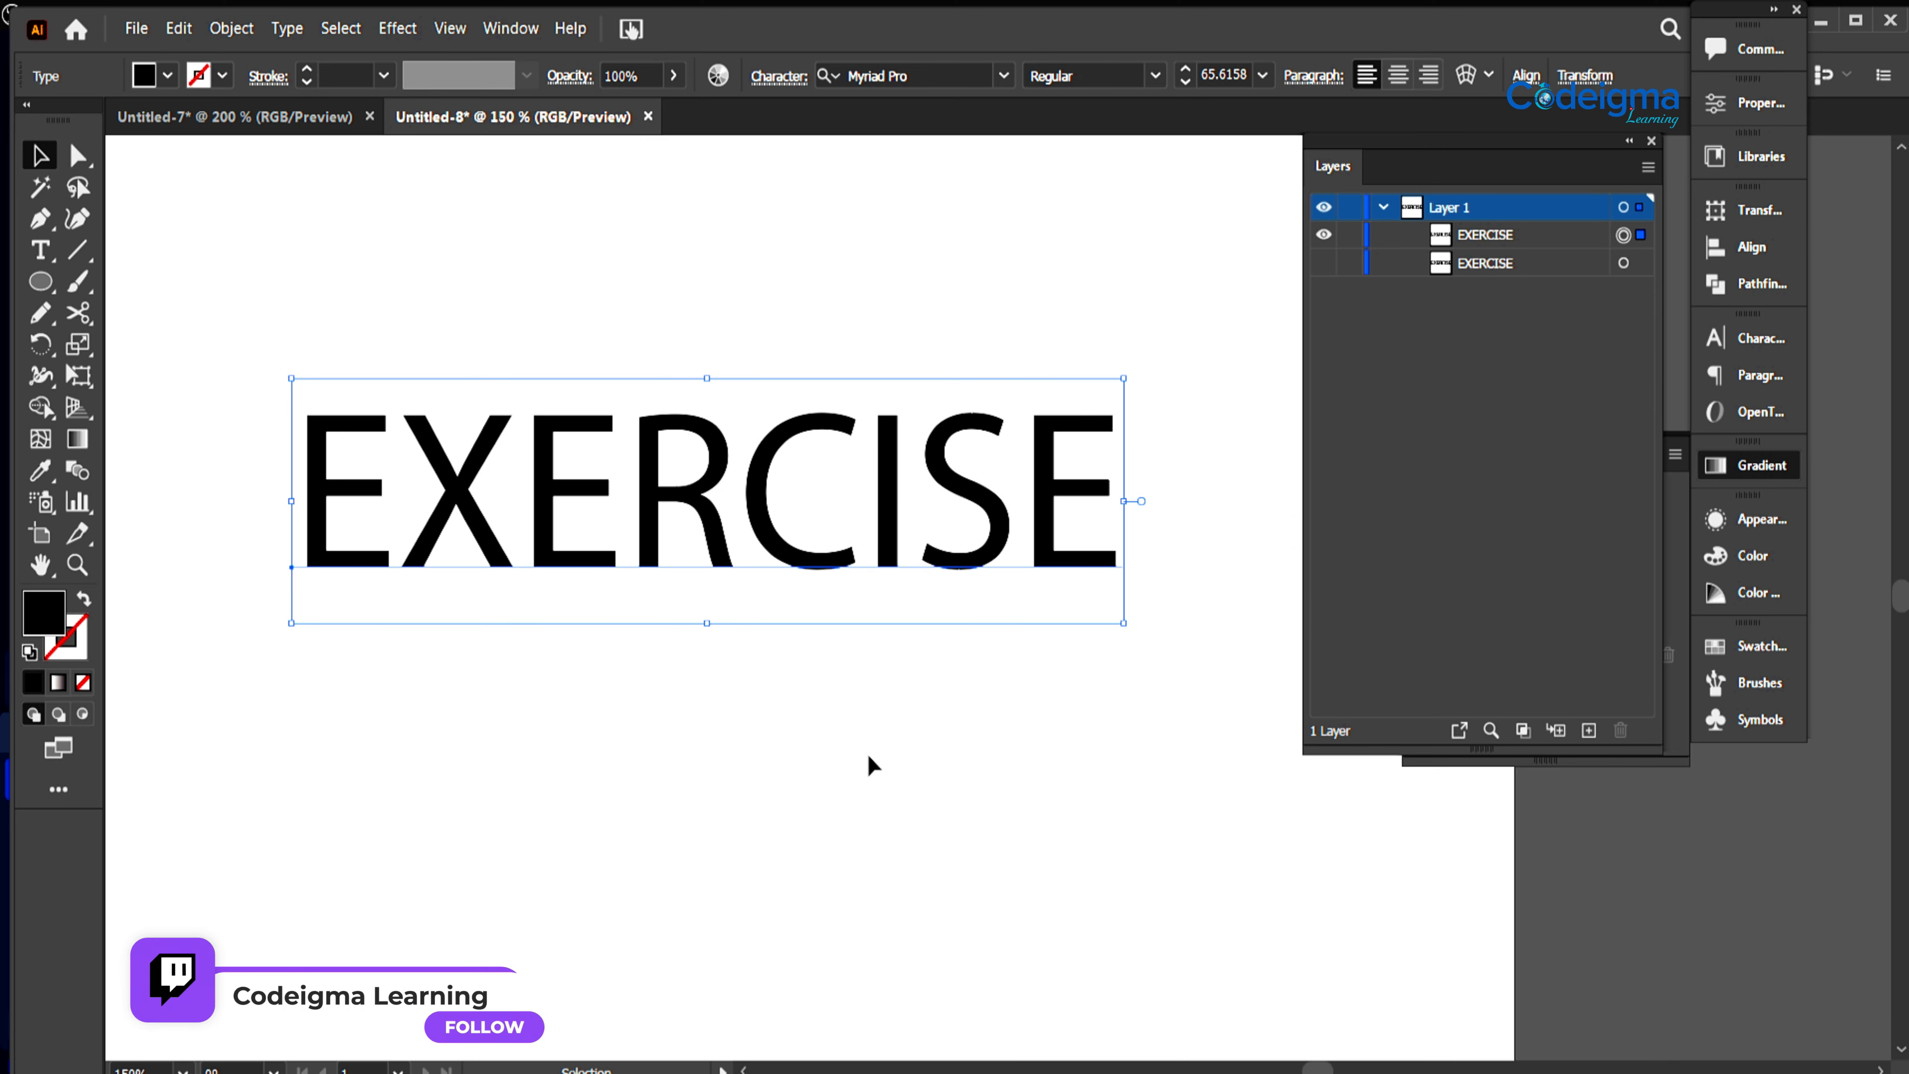
Step: Bring the dumbbell figure from the Untitled-7 document into Untitled-8 and expand its fill and stroke
left_click(379, 305)
left_click(235, 117)
left_click(857, 641)
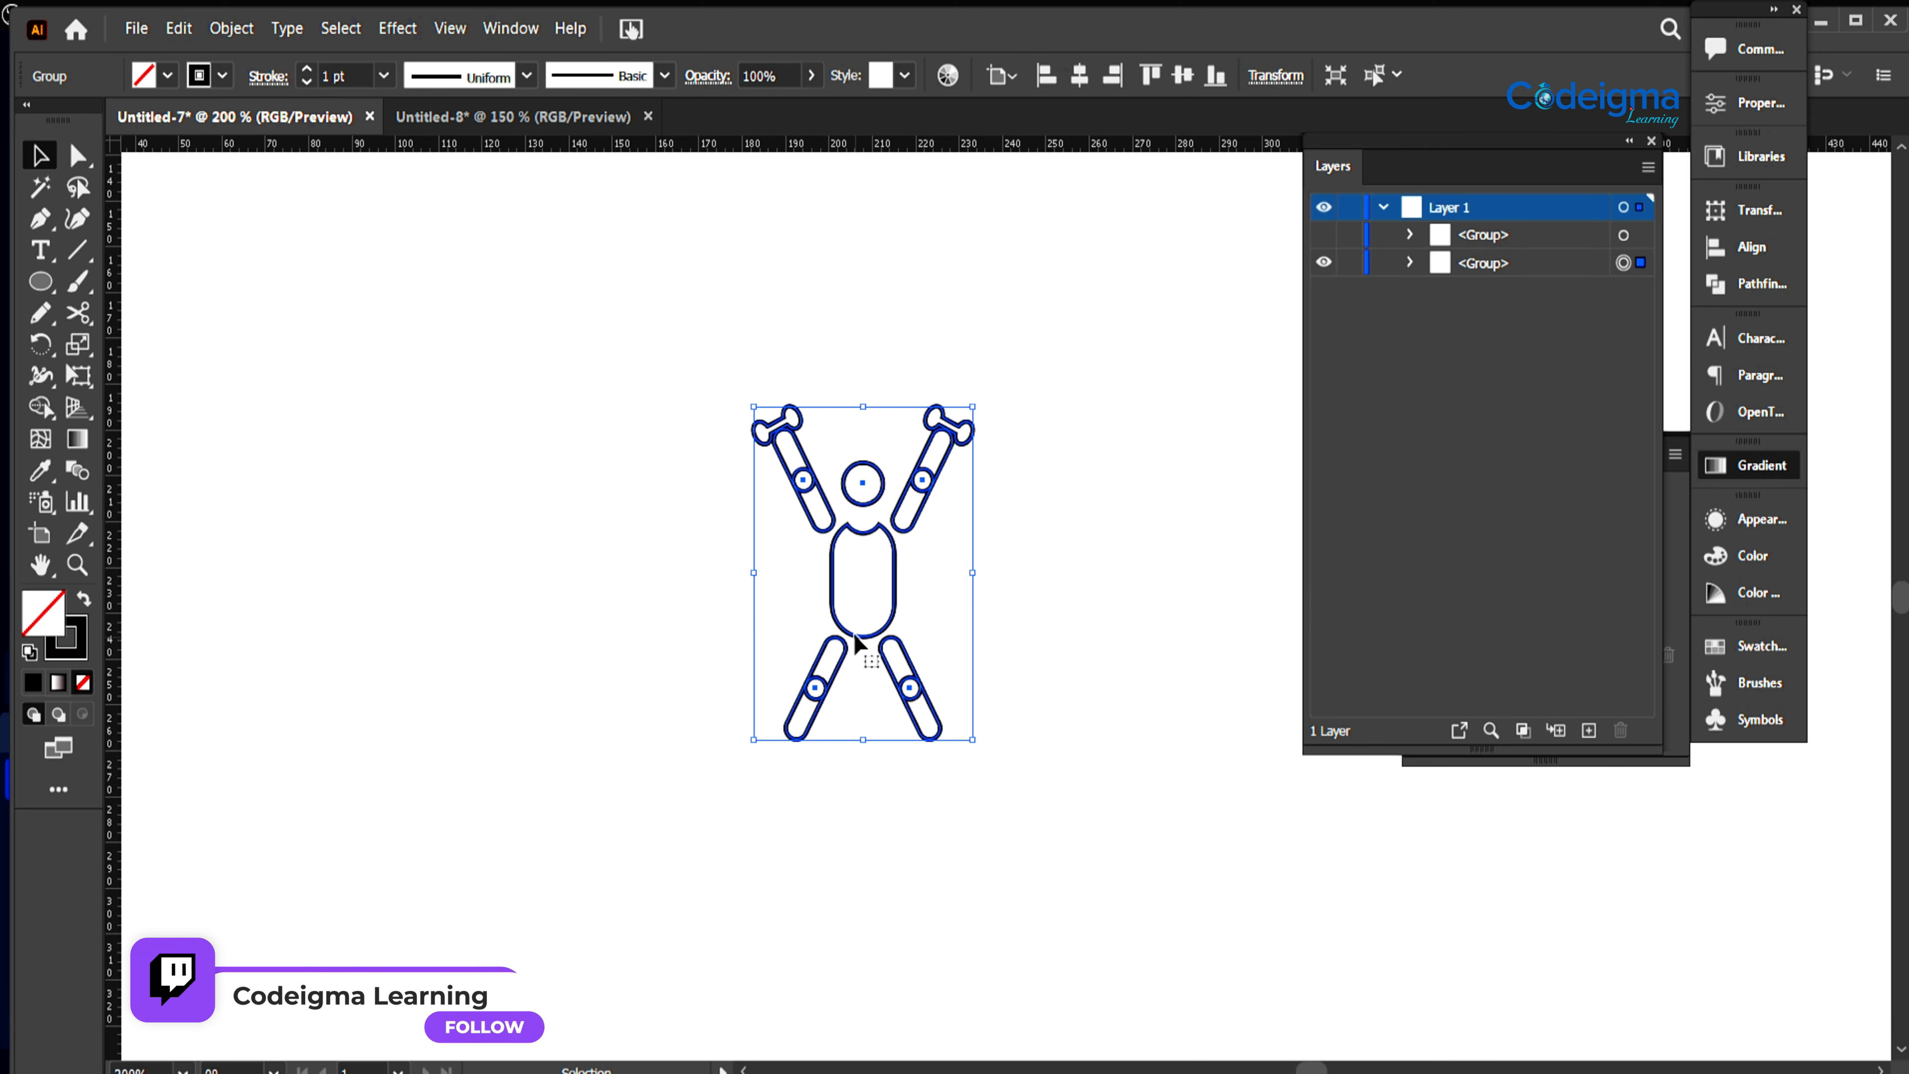
left_click_drag(857, 640, 758, 724)
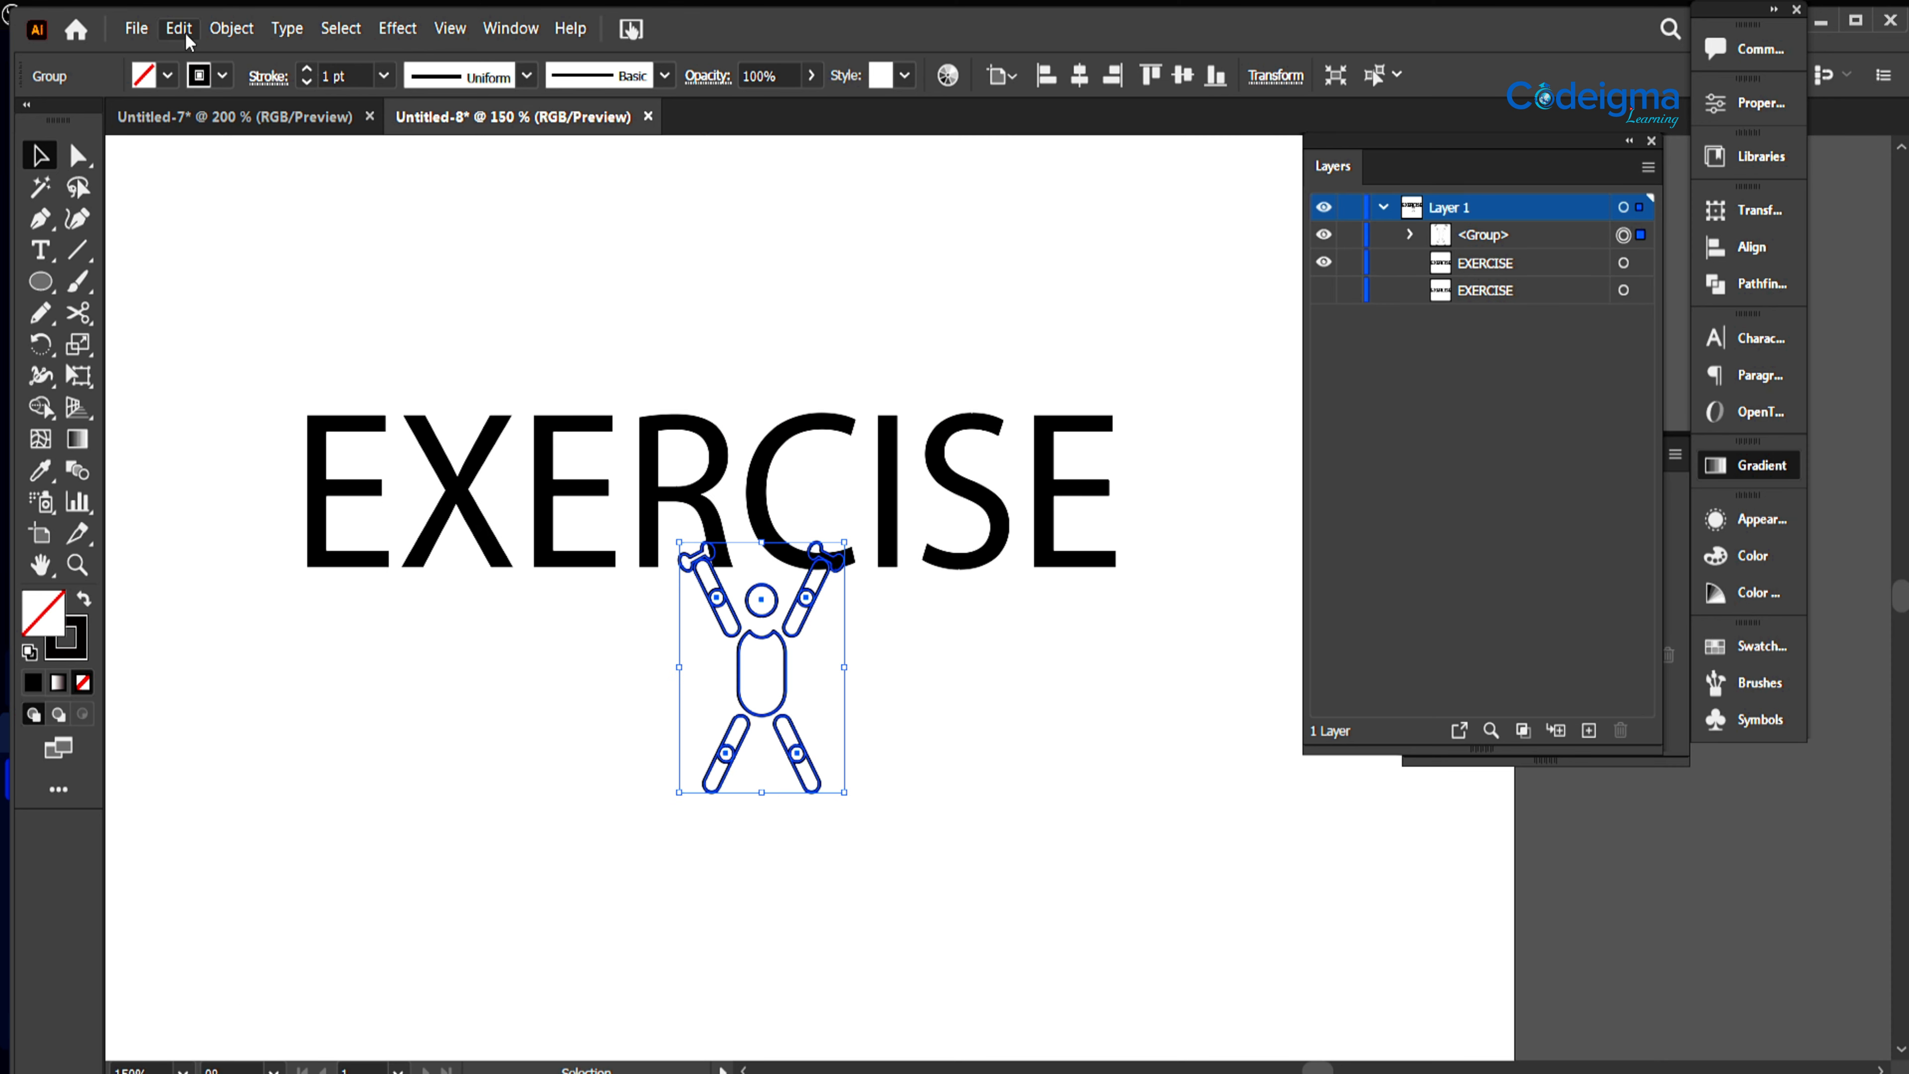
left_click(231, 28)
left_click(270, 295)
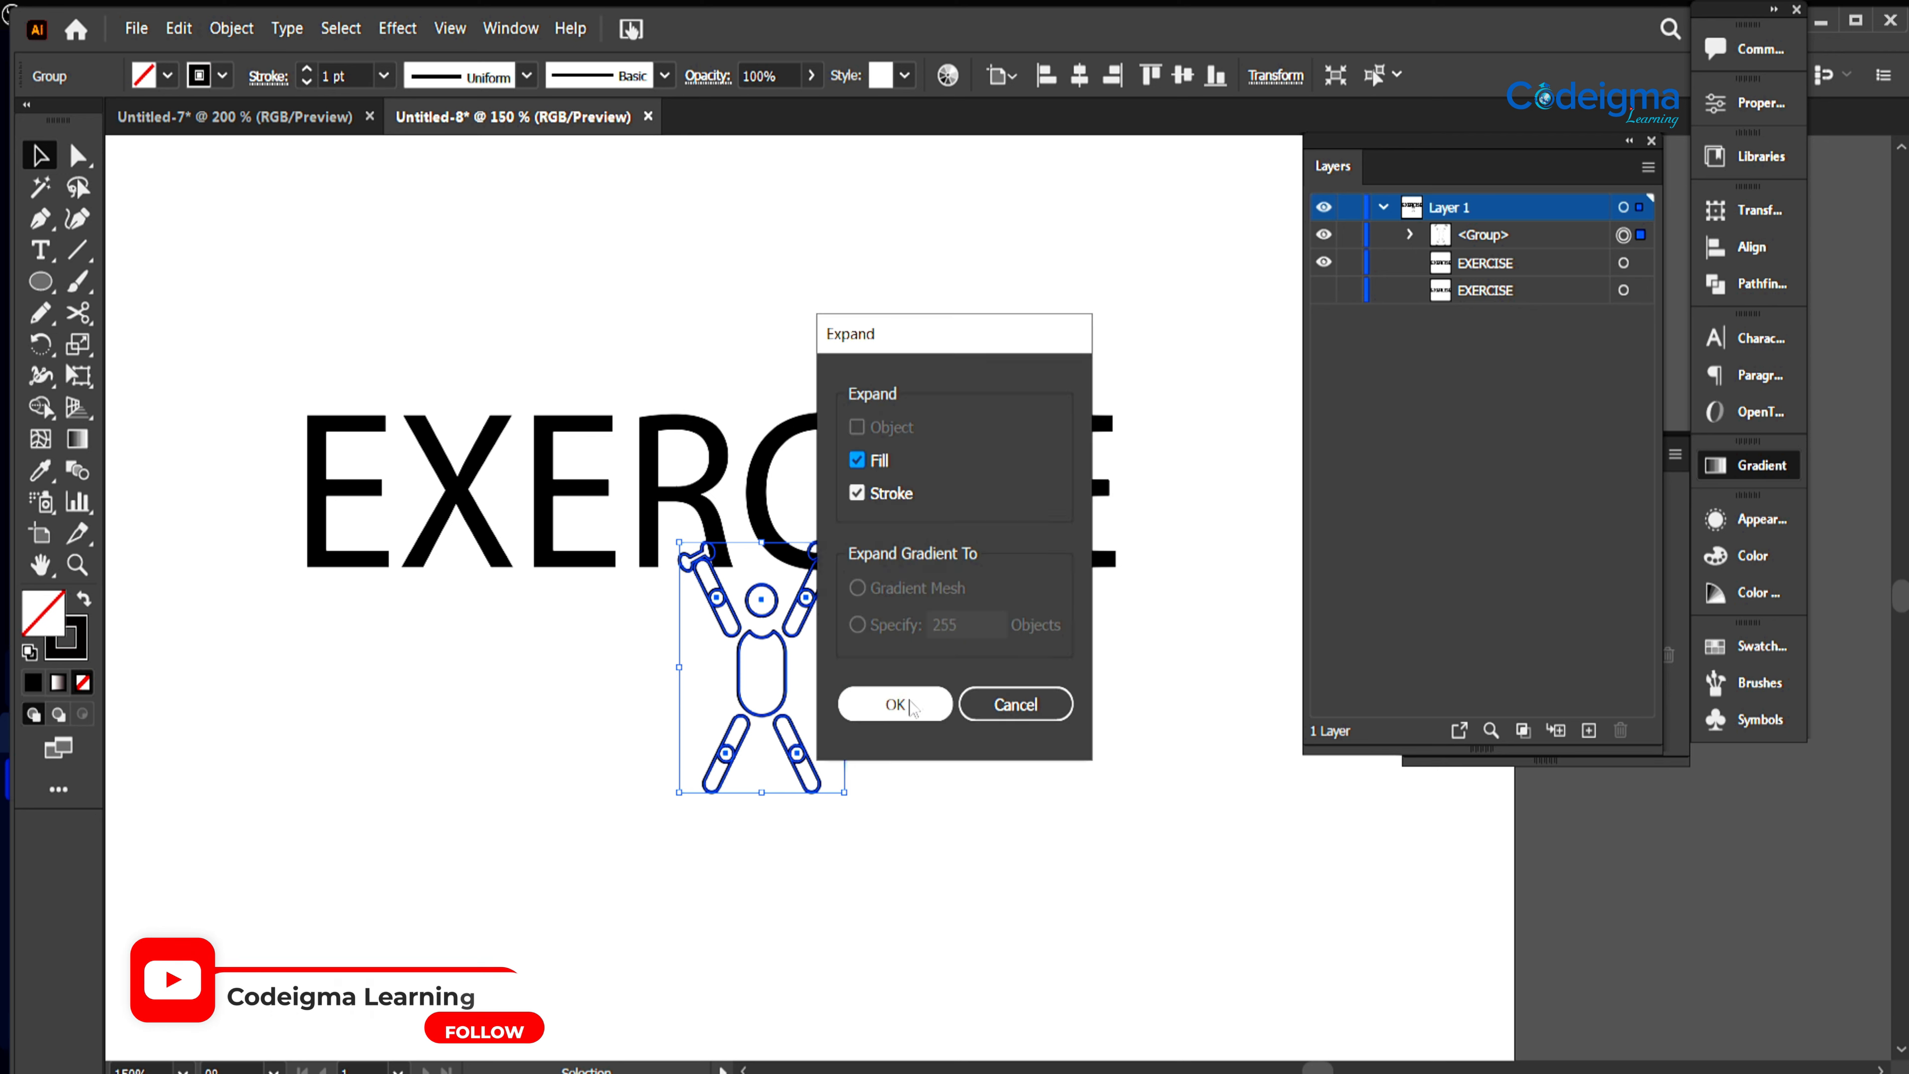
left_click(896, 704)
Step: Move the expanded figure over the letter X of EXERCISE and scale it down to fit the letter
left_click_drag(783, 700, 481, 506)
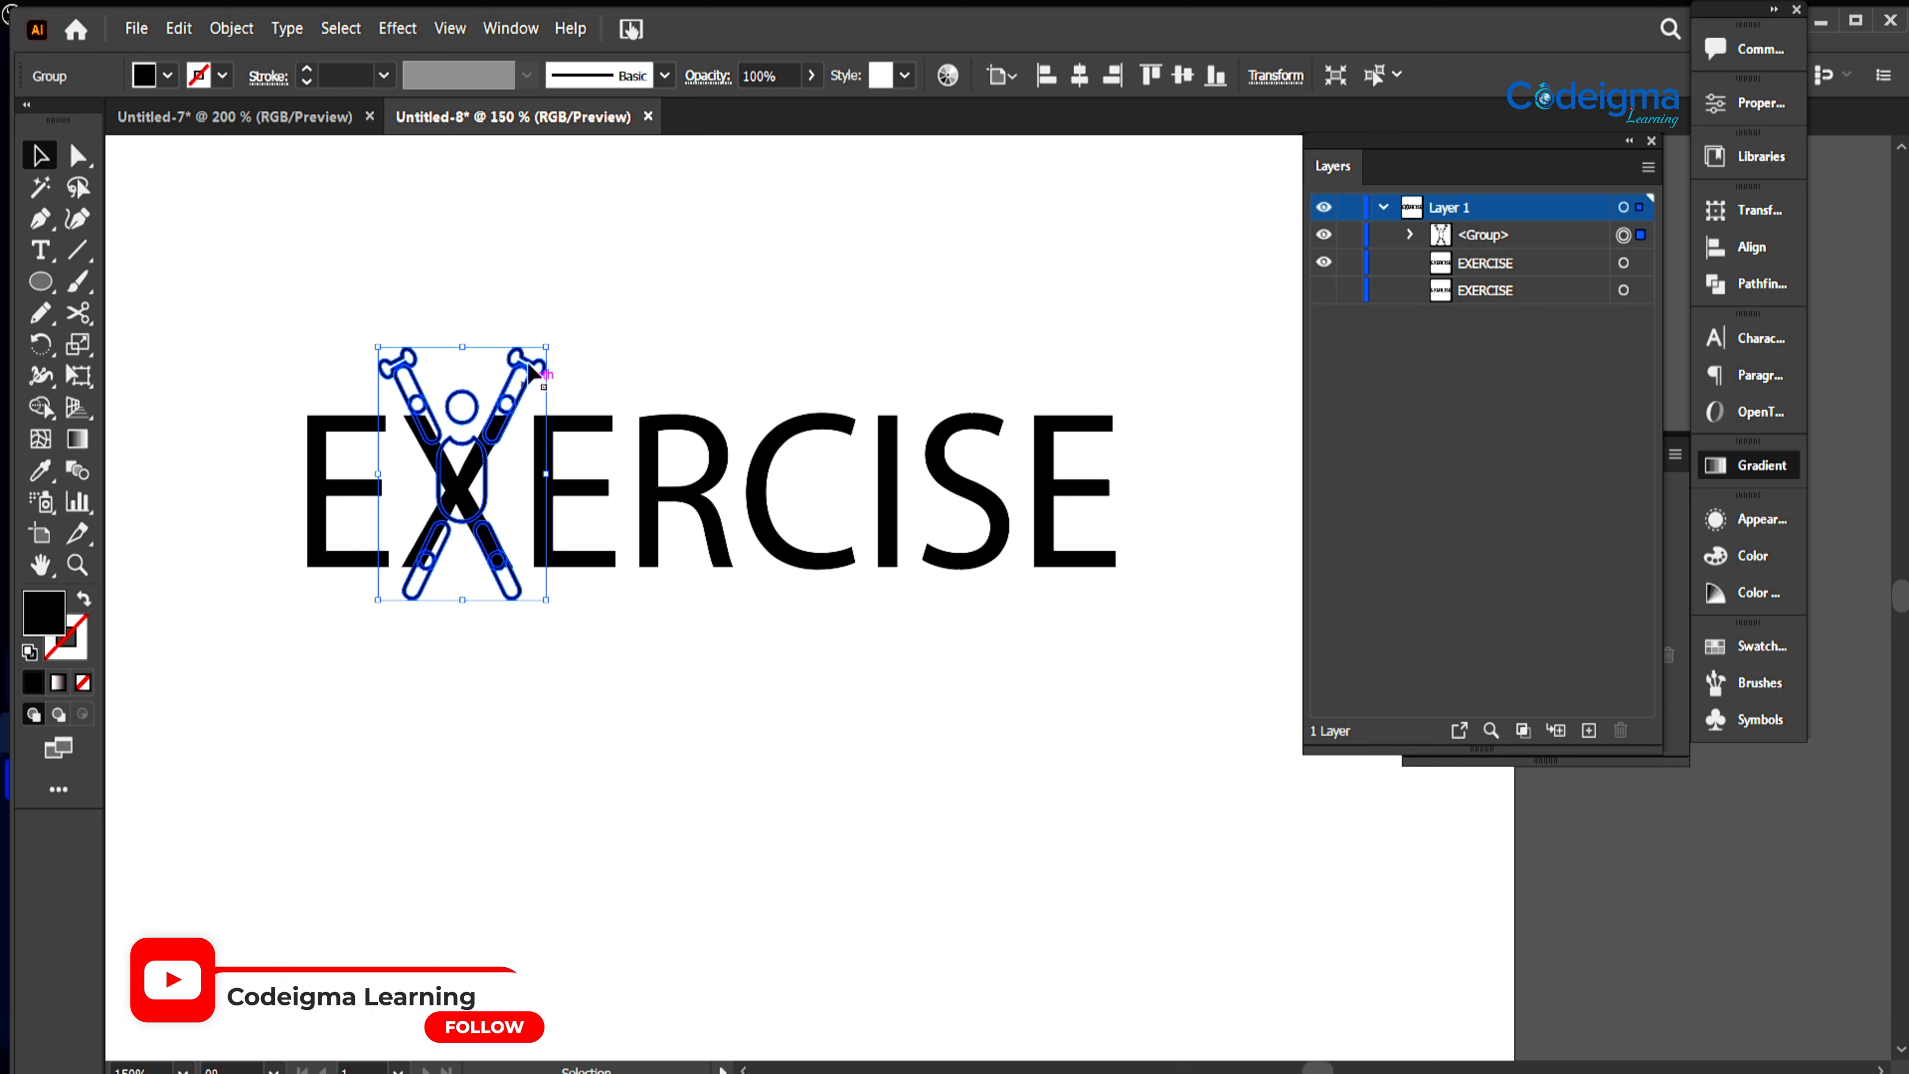
left_click_drag(547, 348, 519, 393)
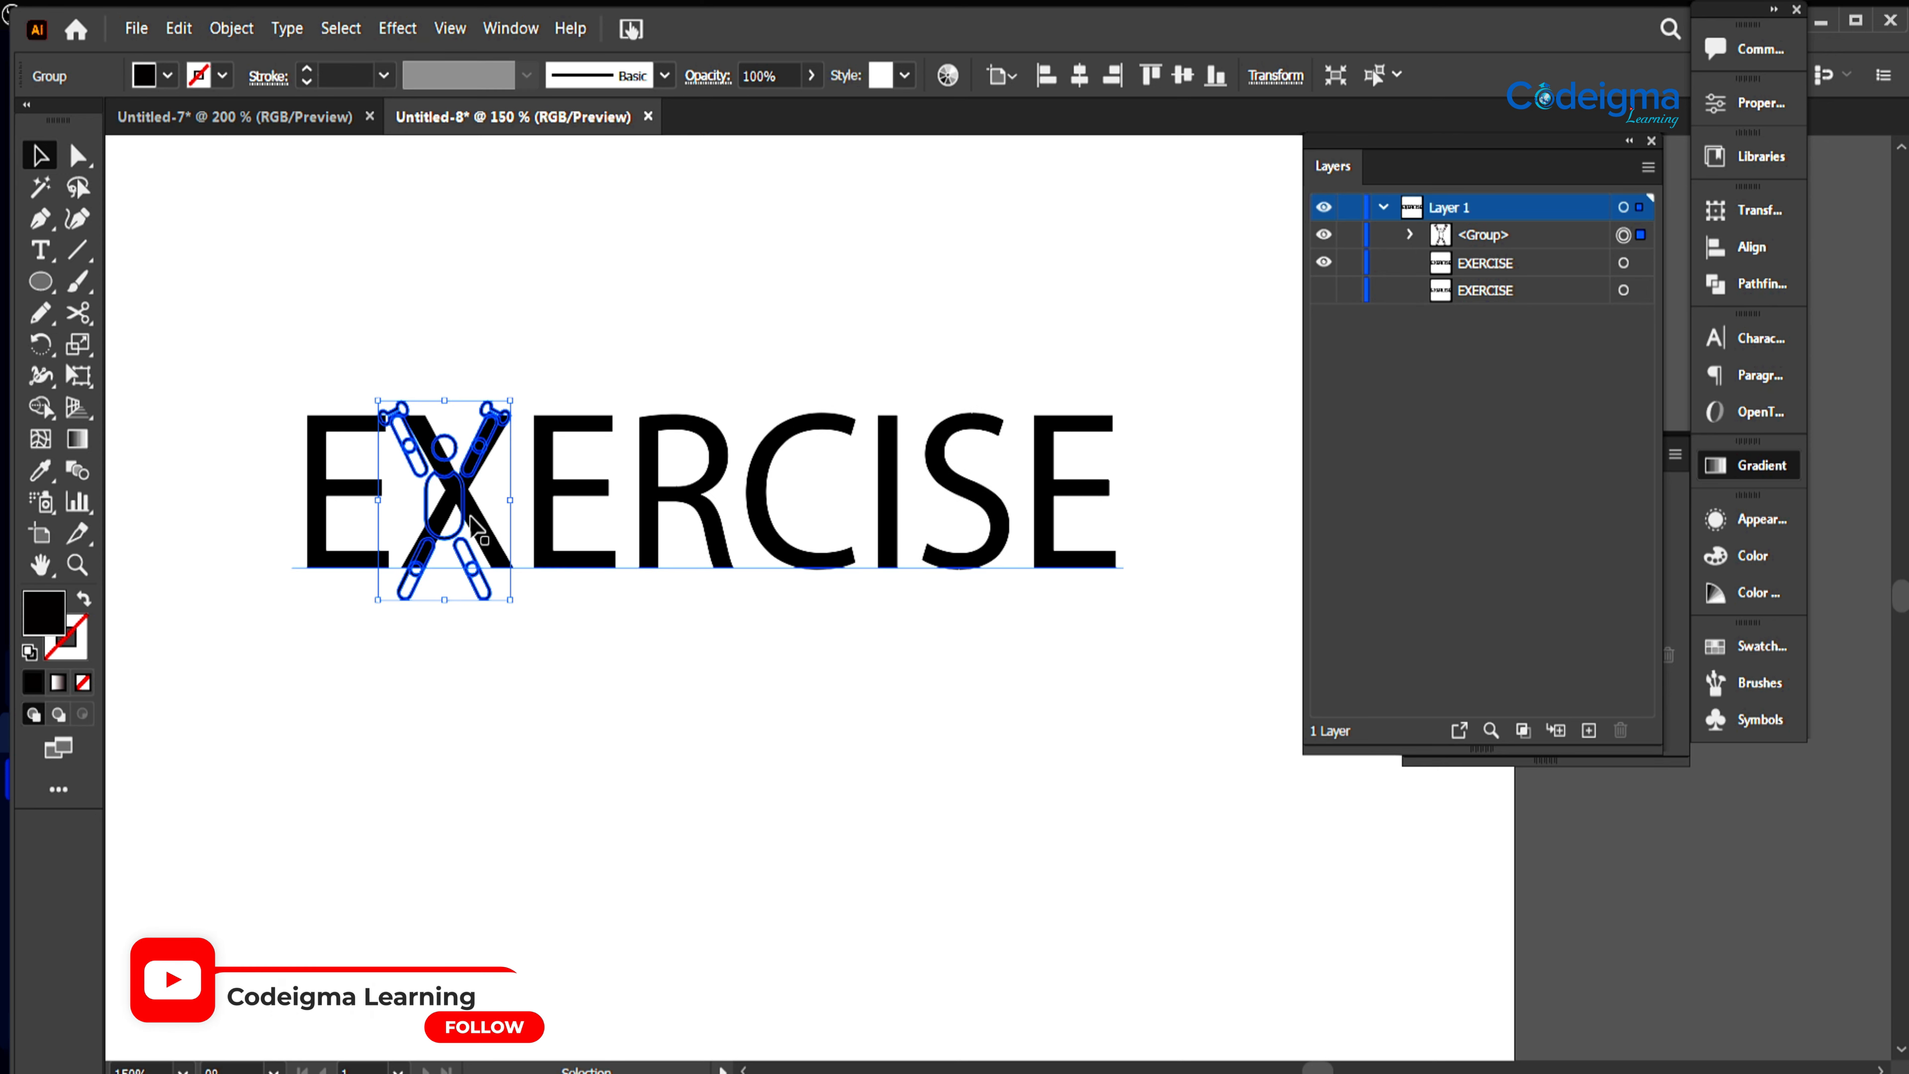
left_click_drag(470, 522, 466, 515)
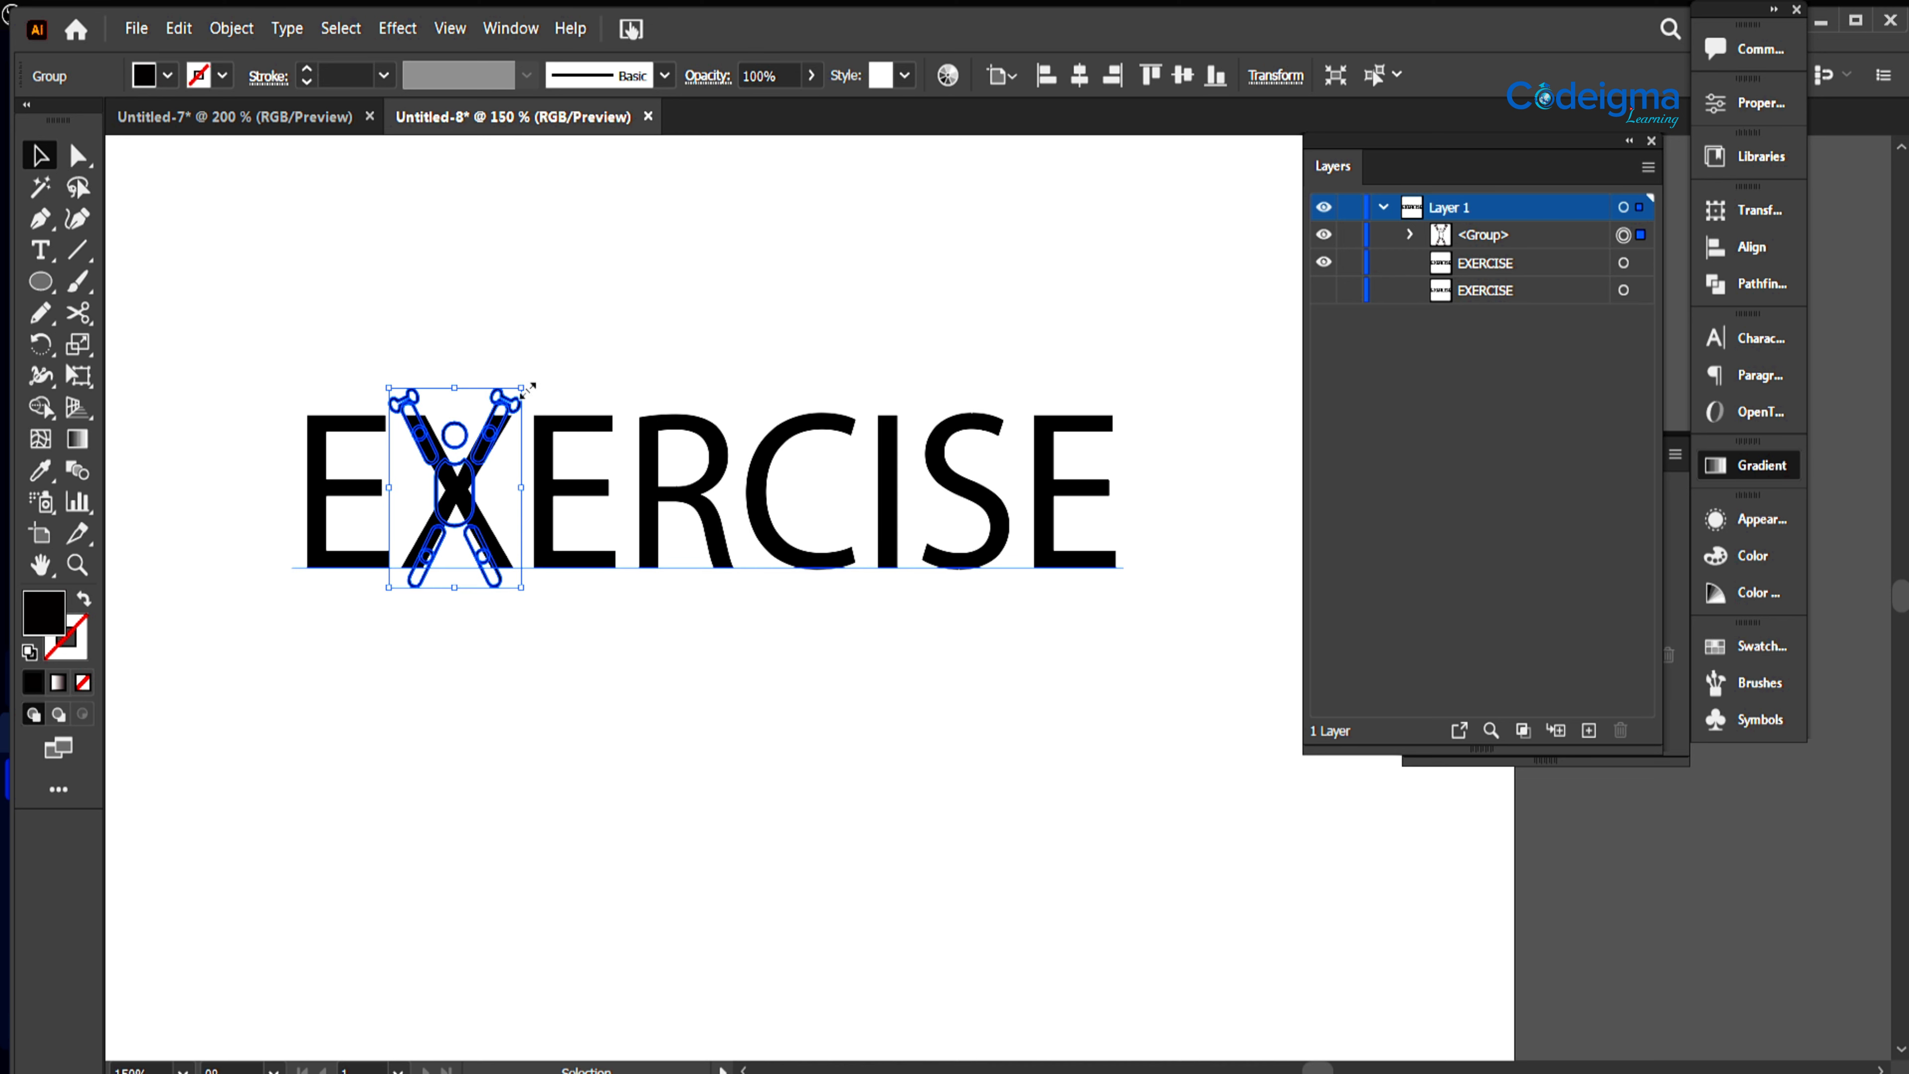
mouse_move(505, 413)
left_mouse_down()
mouse_move(508, 384)
mouse_move(506, 402)
left_mouse_up()
left_click_drag(468, 523, 469, 506)
Step: Convert the visible EXERCISE text to outlines and ungroup it into separate letters
left_click(709, 704)
right_click(750, 560)
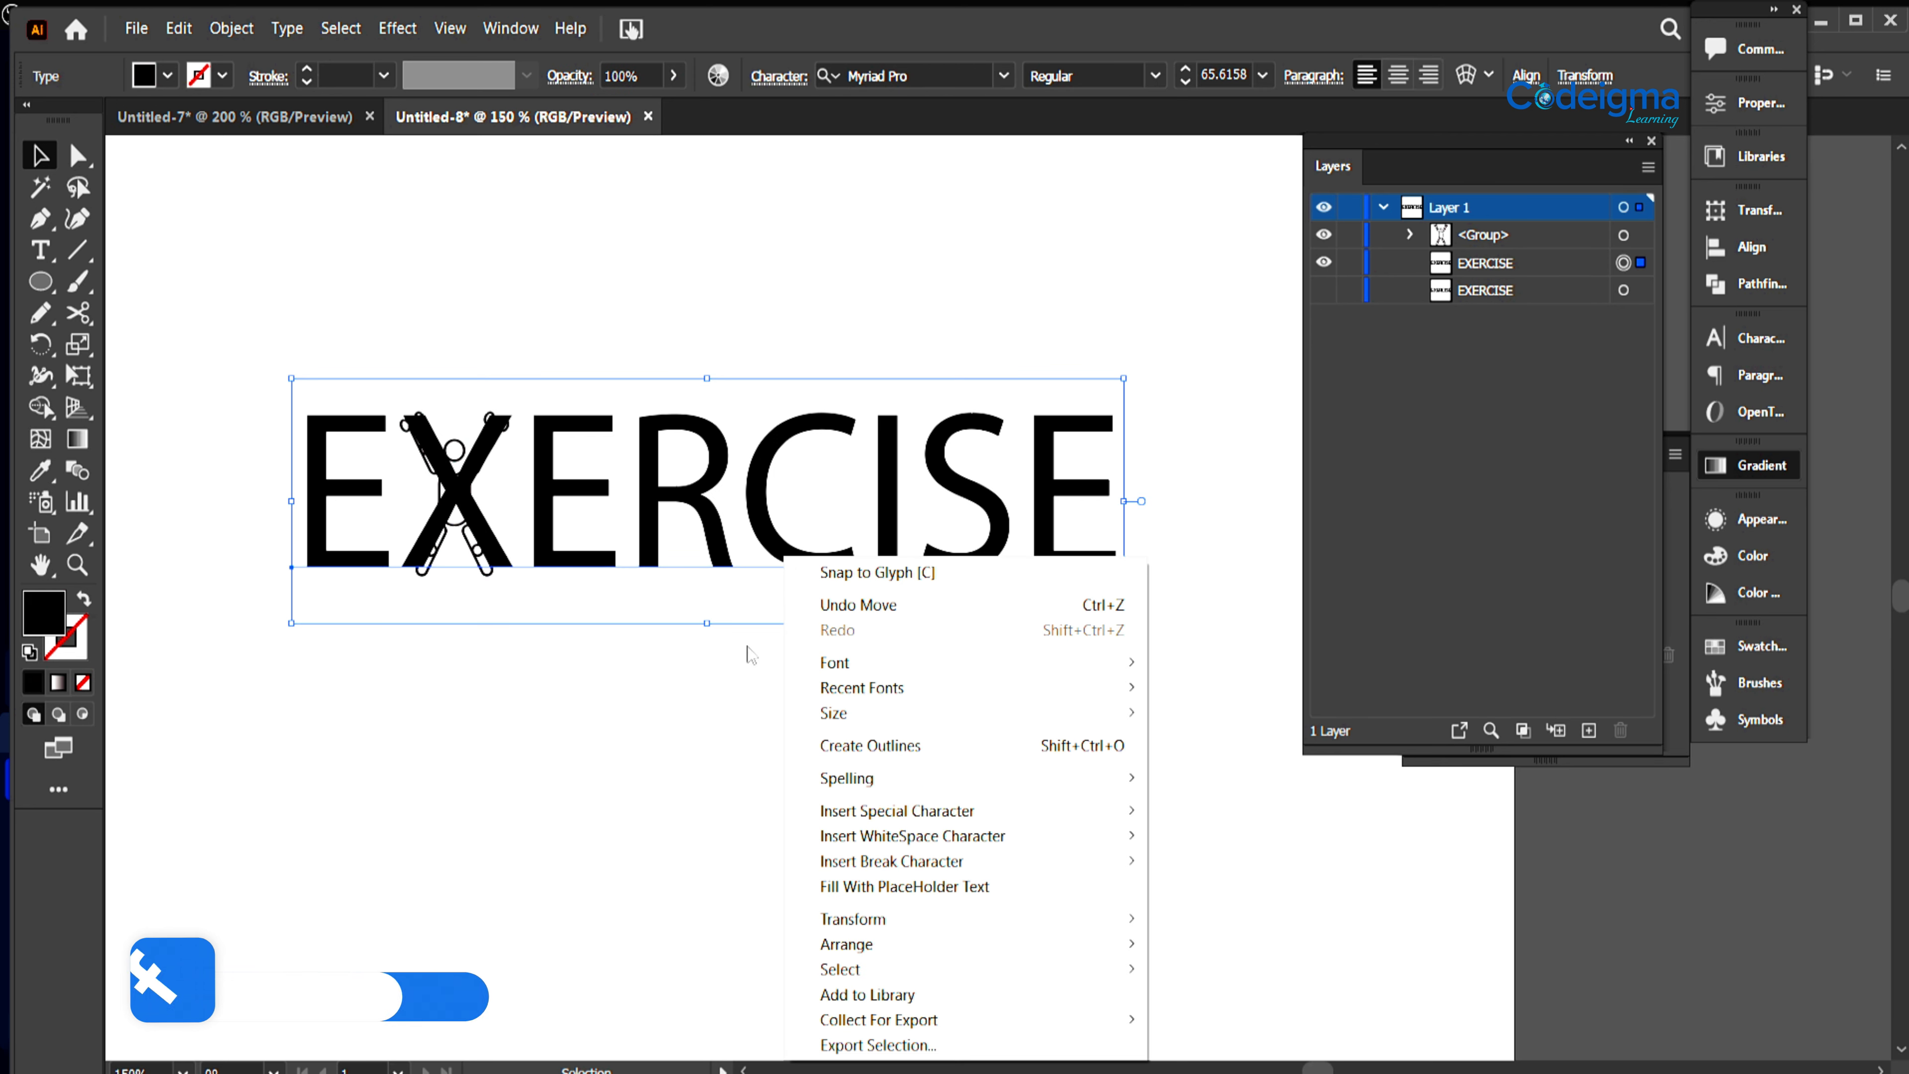
left_click(872, 743)
right_click(775, 556)
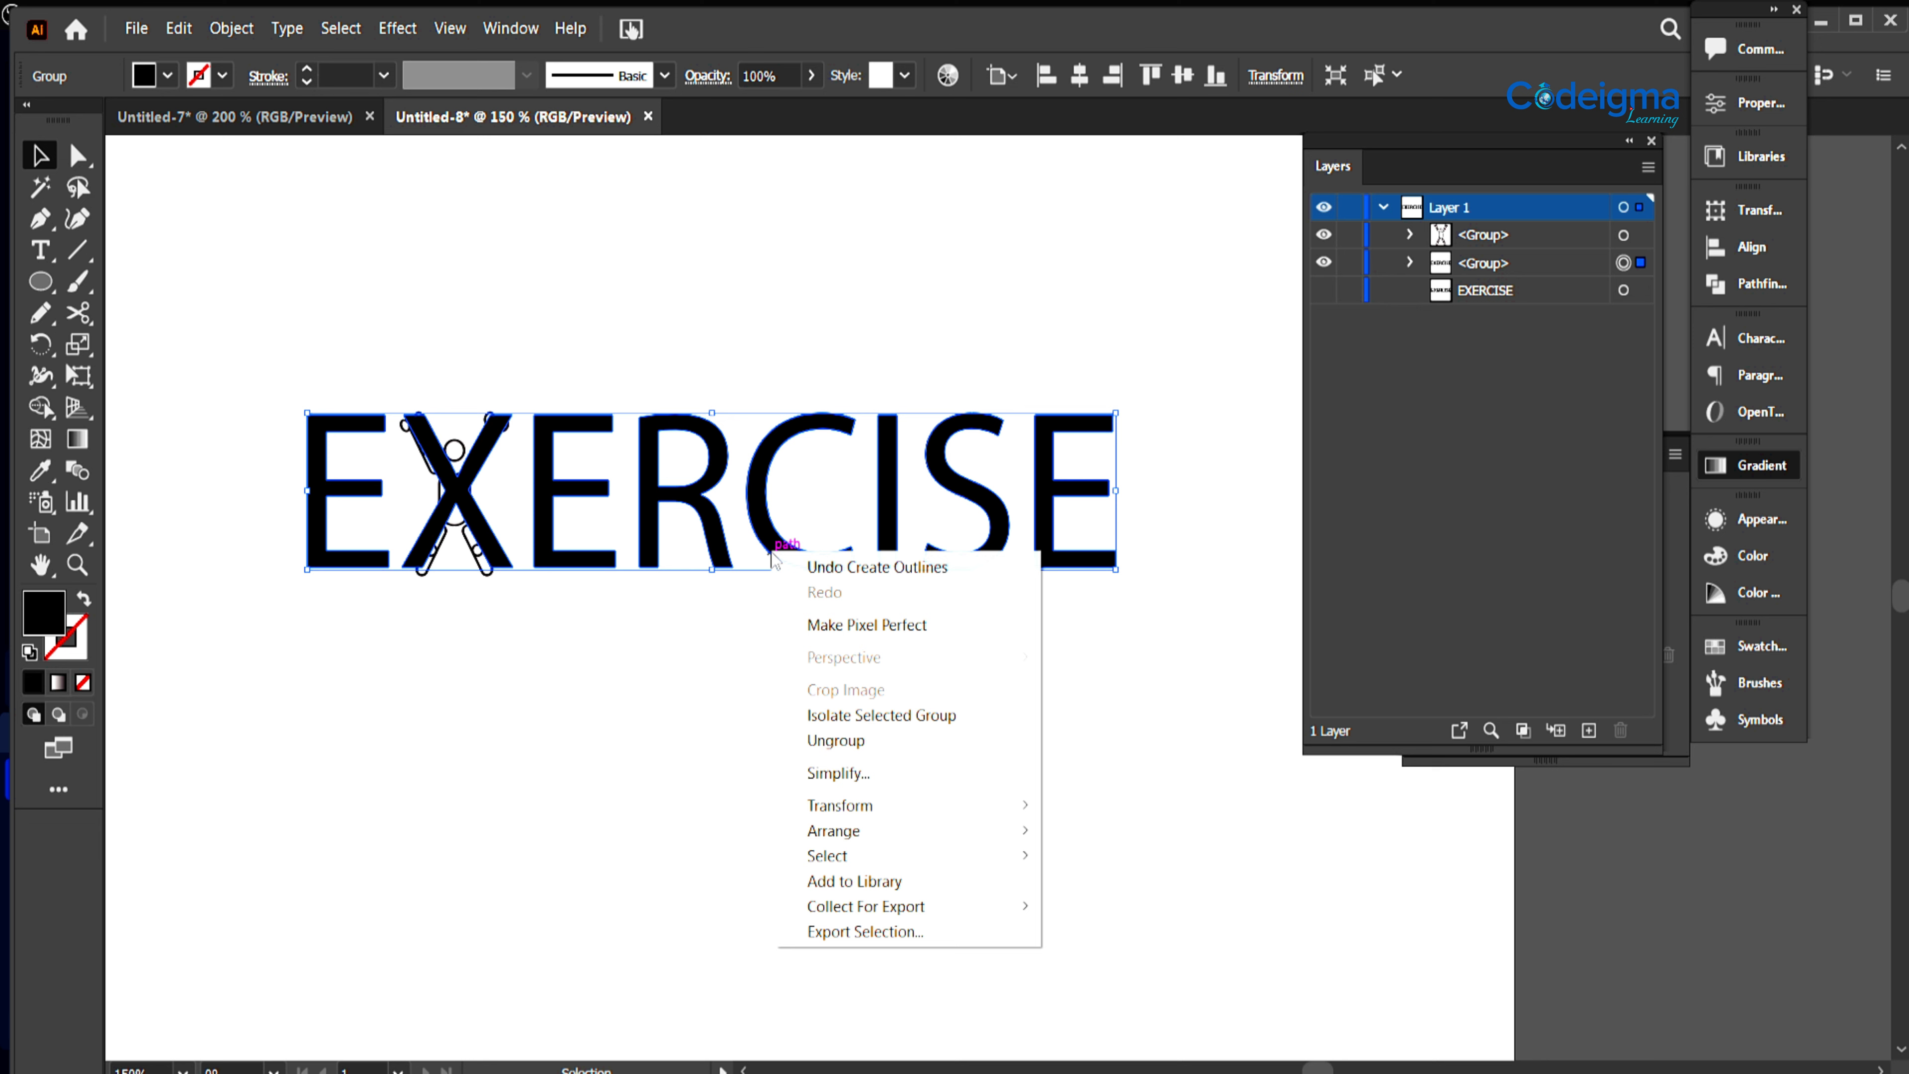
left_click(827, 740)
Step: Delete the outlined letter X behind the figure
left_click(1324, 428)
left_click(1323, 428)
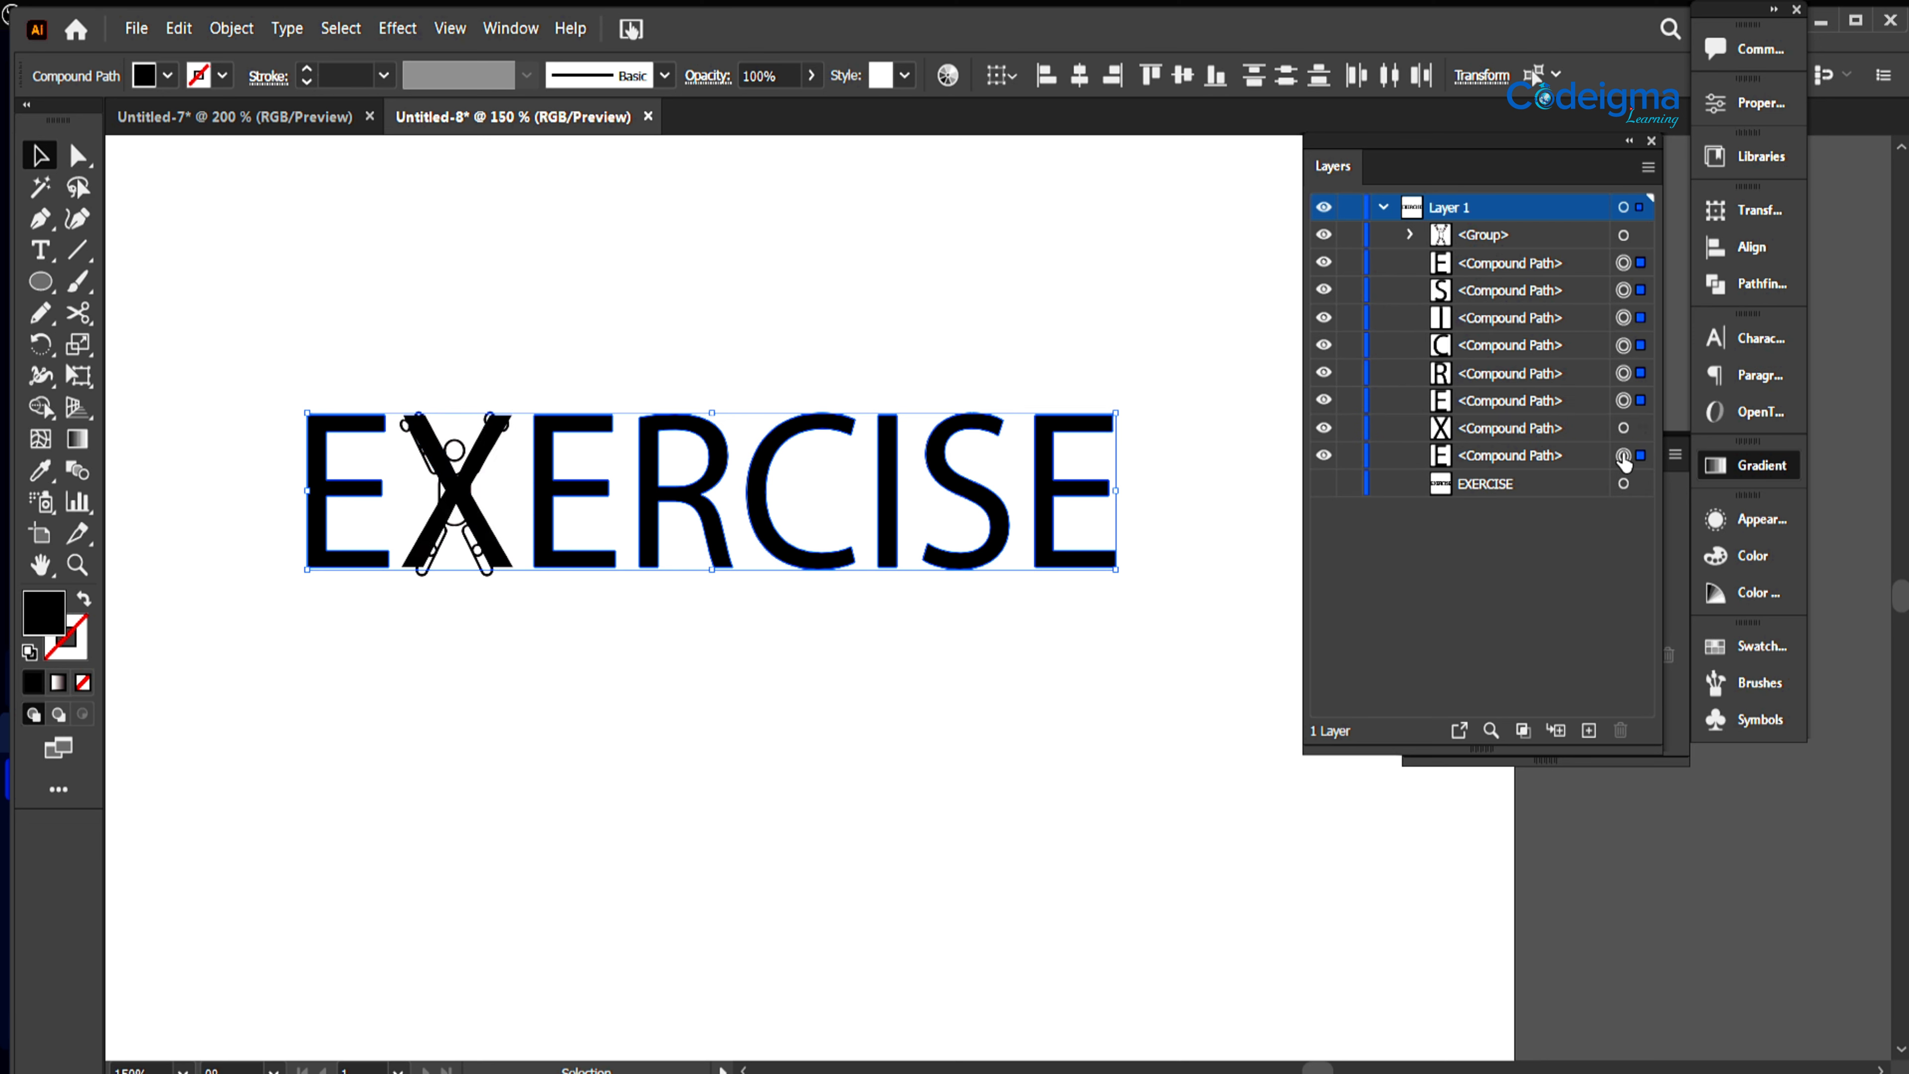
left_click(1624, 429)
key("Delete")
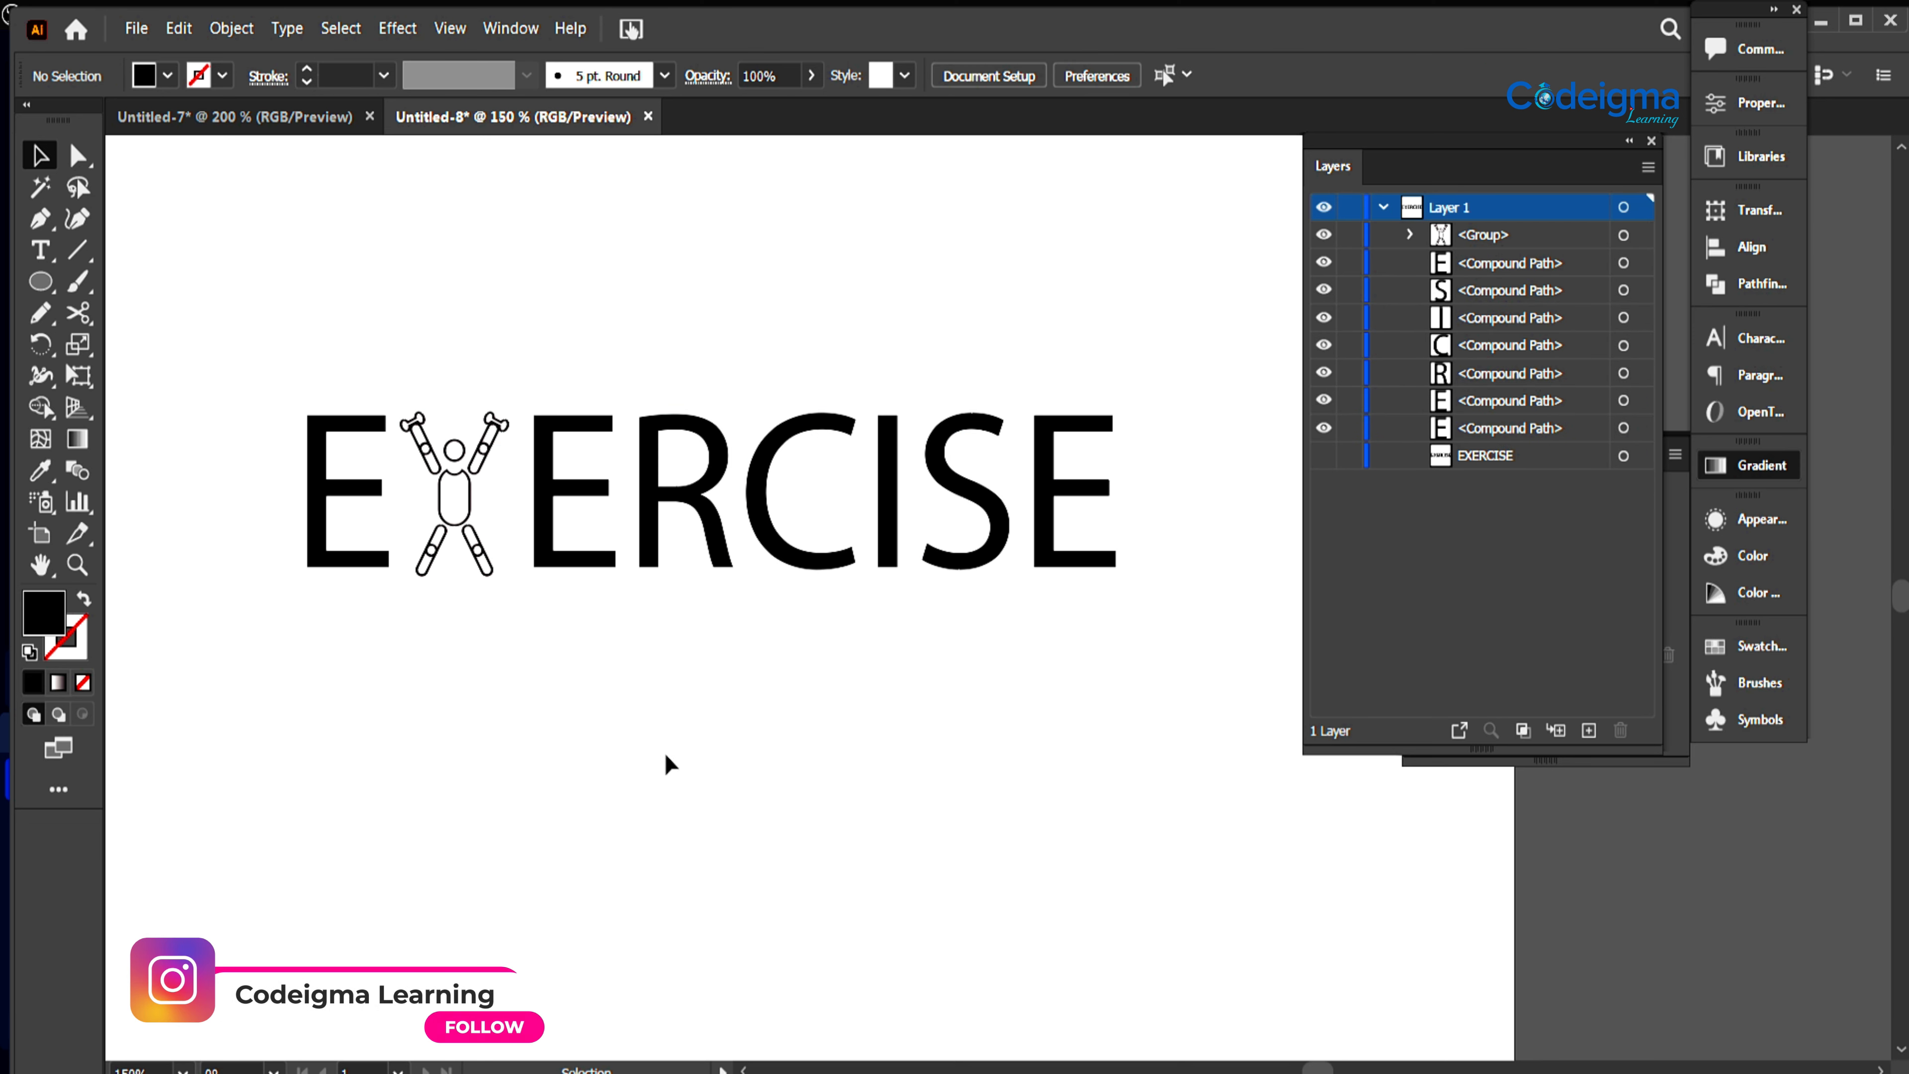
Step: Group the outlined letters with the figure and move the group up near the artboard's upper edge
left_click_drag(401, 425, 1143, 585)
key("ctrl+g")
left_click_drag(759, 528, 774, 366)
left_click(882, 576)
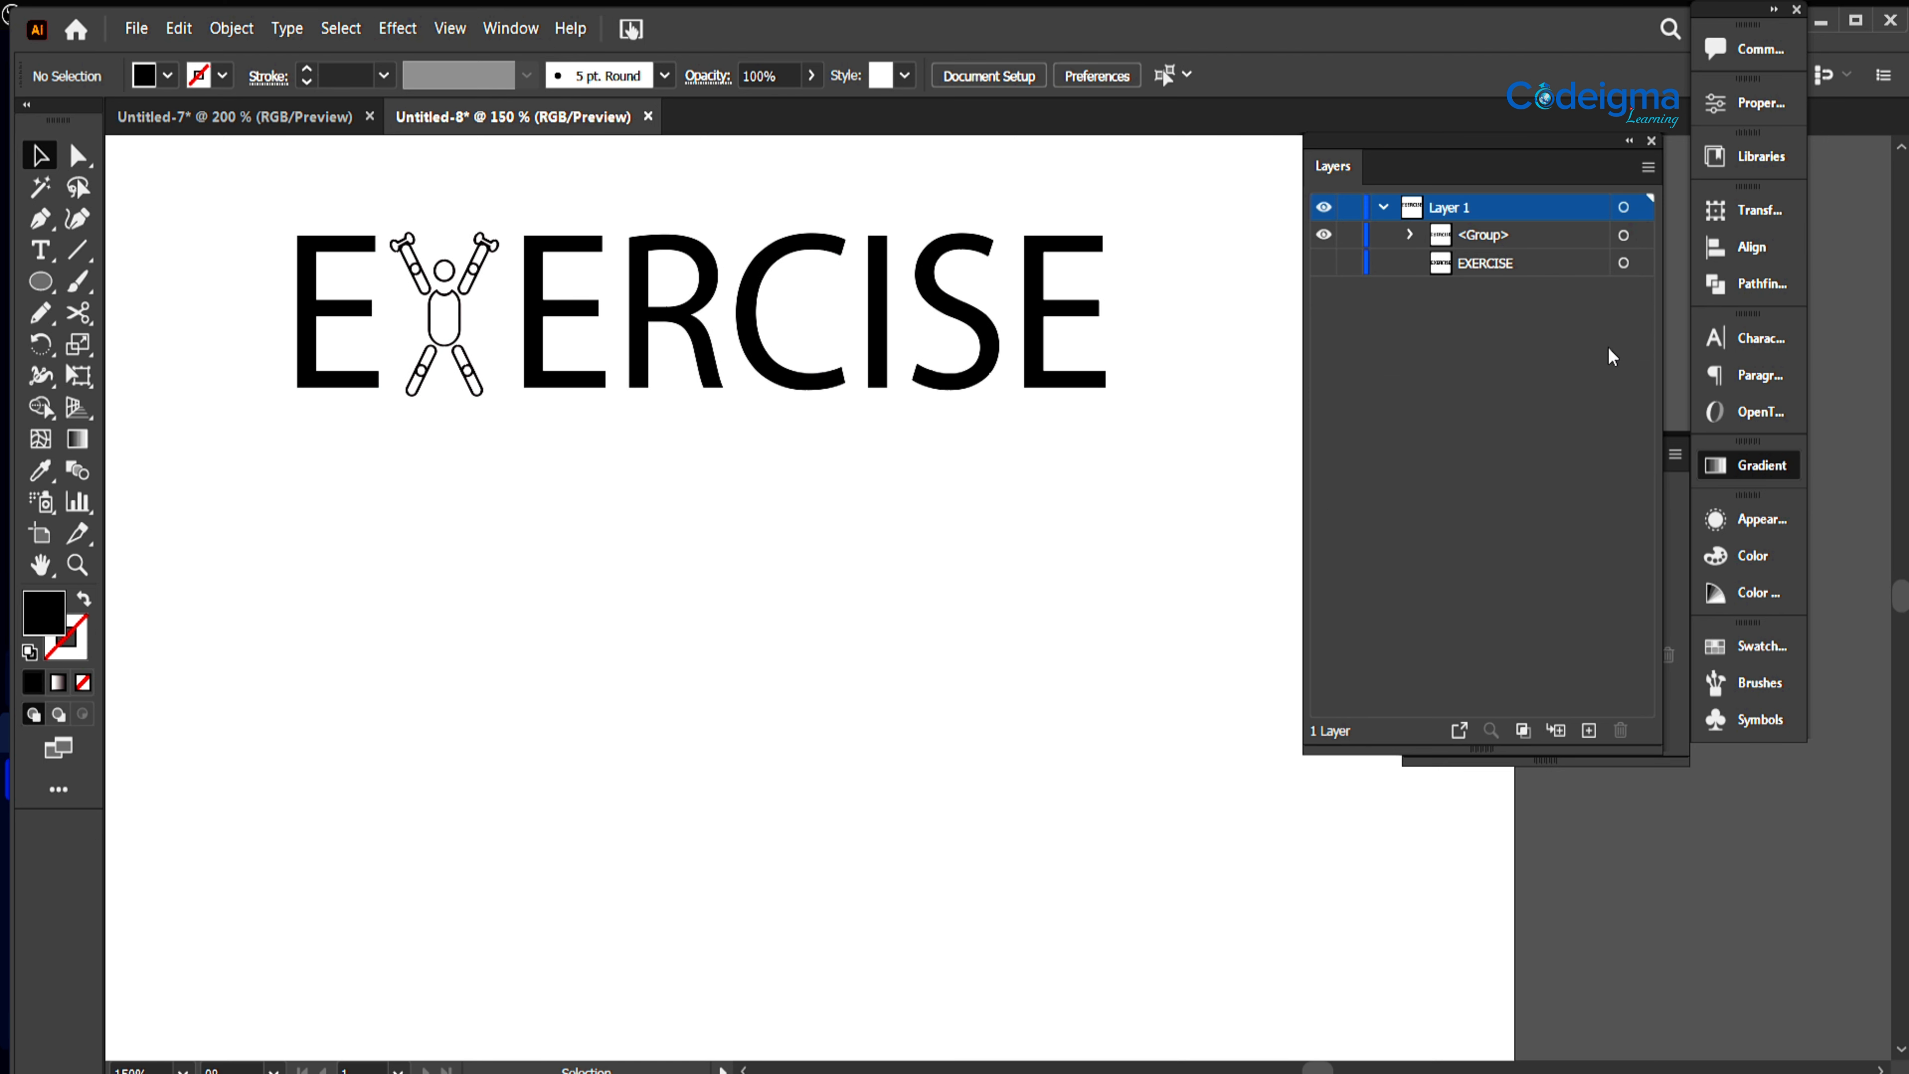
Step: Show the hidden EXERCISE text, enlarge it to about 65.9 pt and place it beneath the first wordmark
left_click(1324, 265)
left_click(1624, 263)
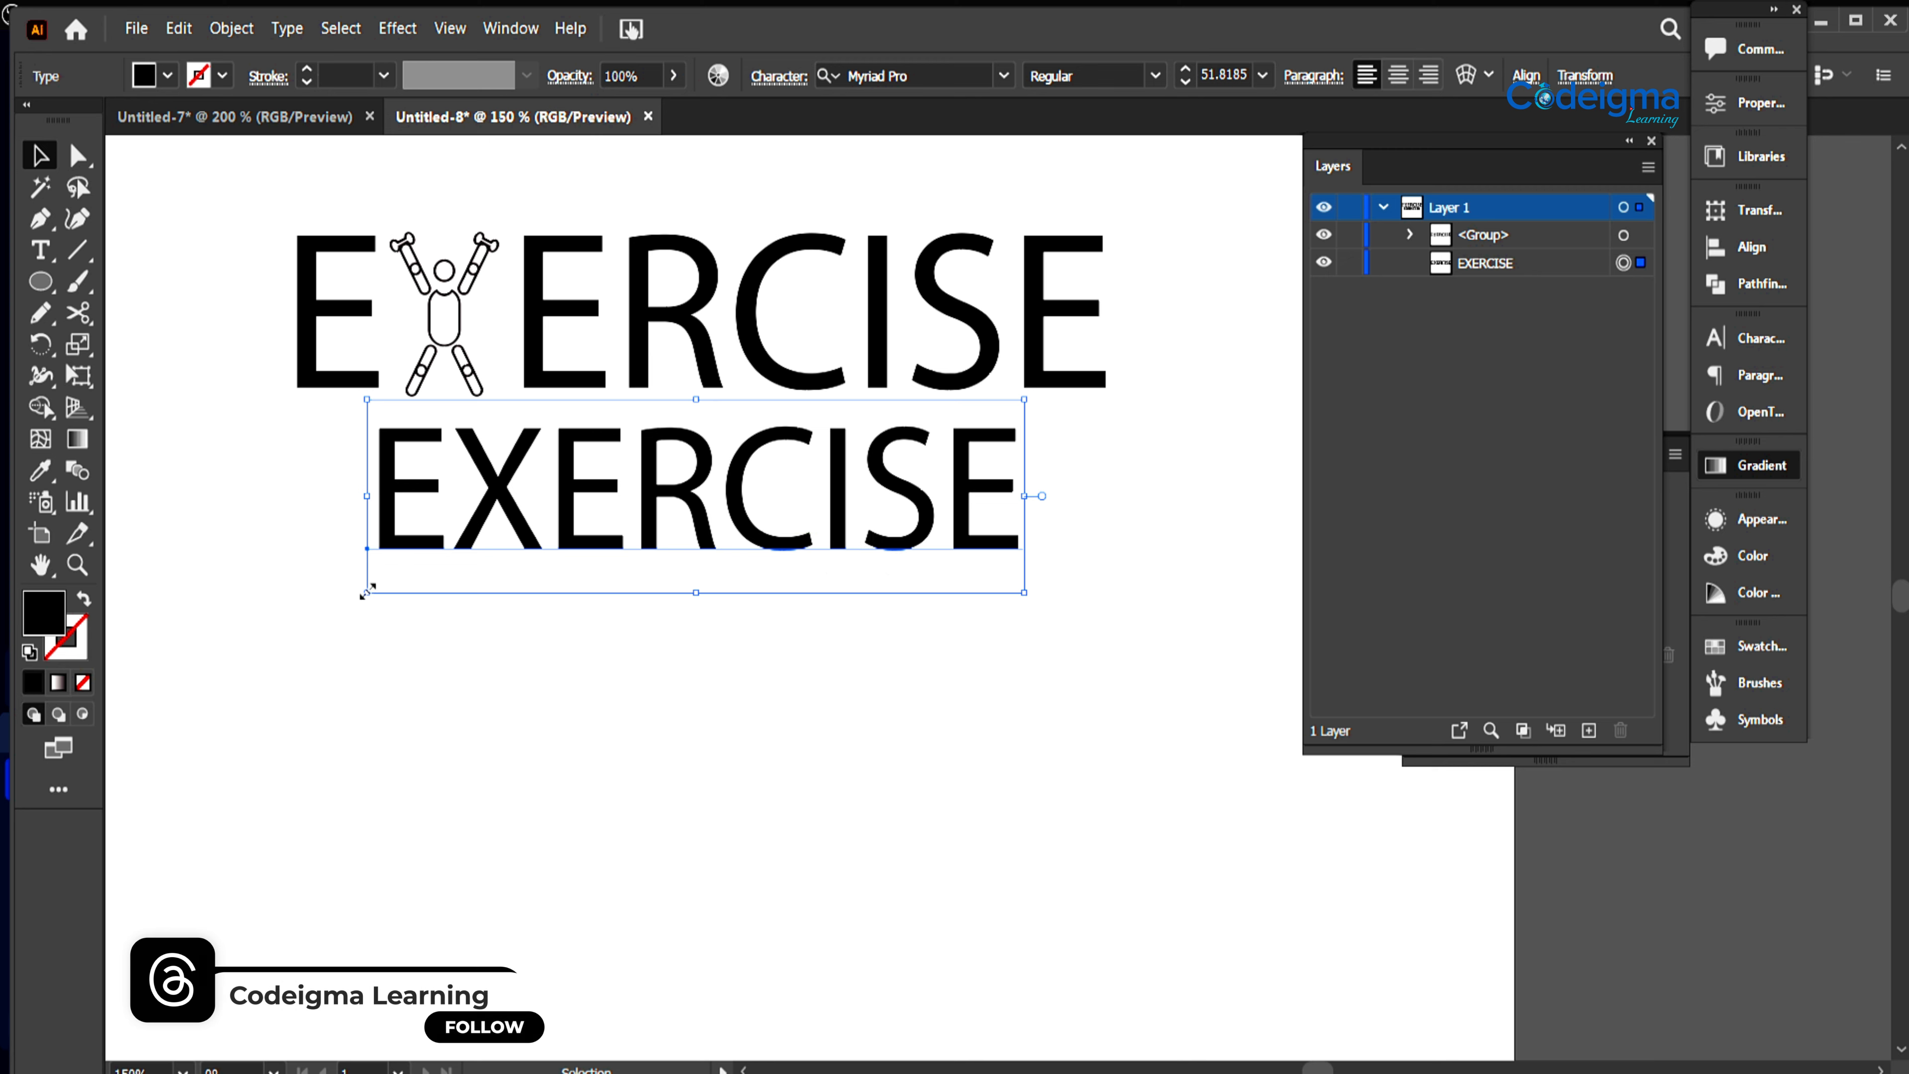
left_click_drag(366, 591, 192, 648)
left_click_drag(719, 570, 755, 590)
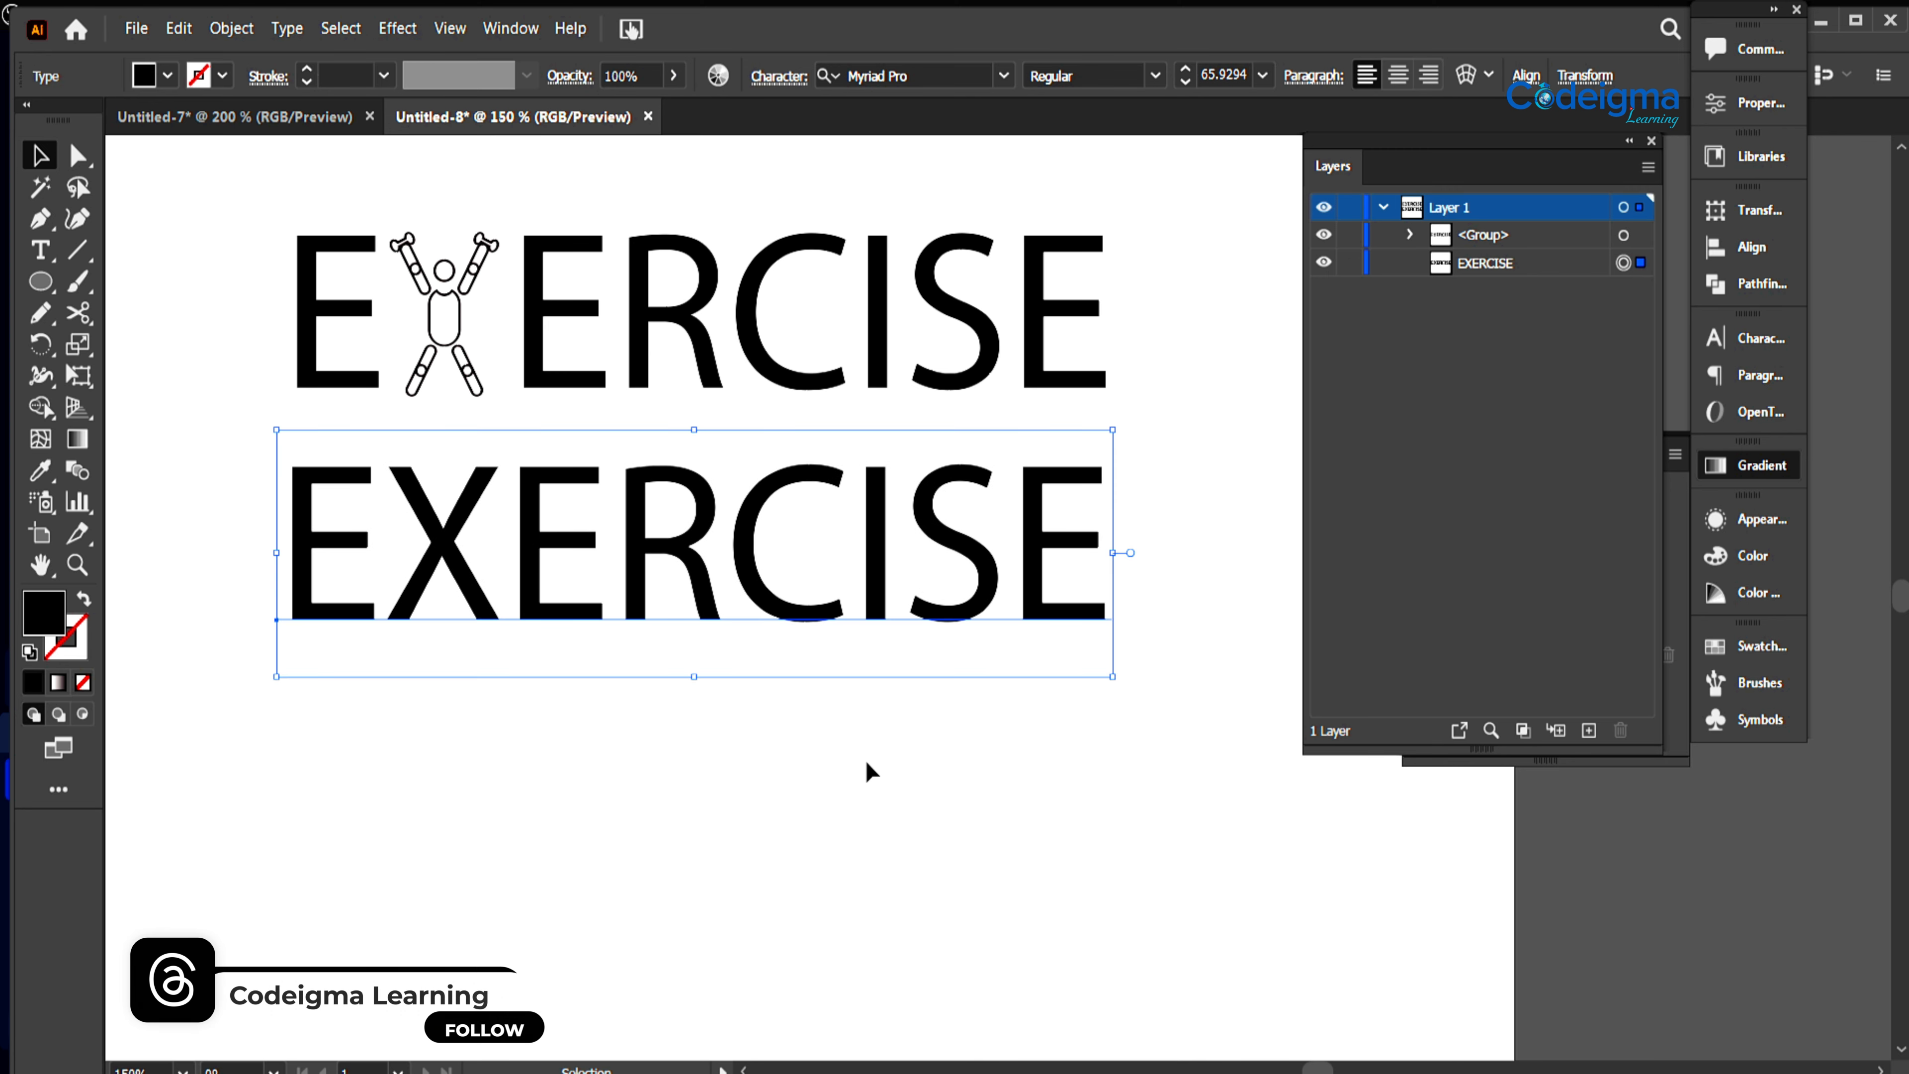
Step: Duplicate the lower EXERCISE text in place, hide one copy, and convert the other to outlines as ungrouped letters
key("ctrl+c")
key("ctrl+f")
left_click(1326, 289)
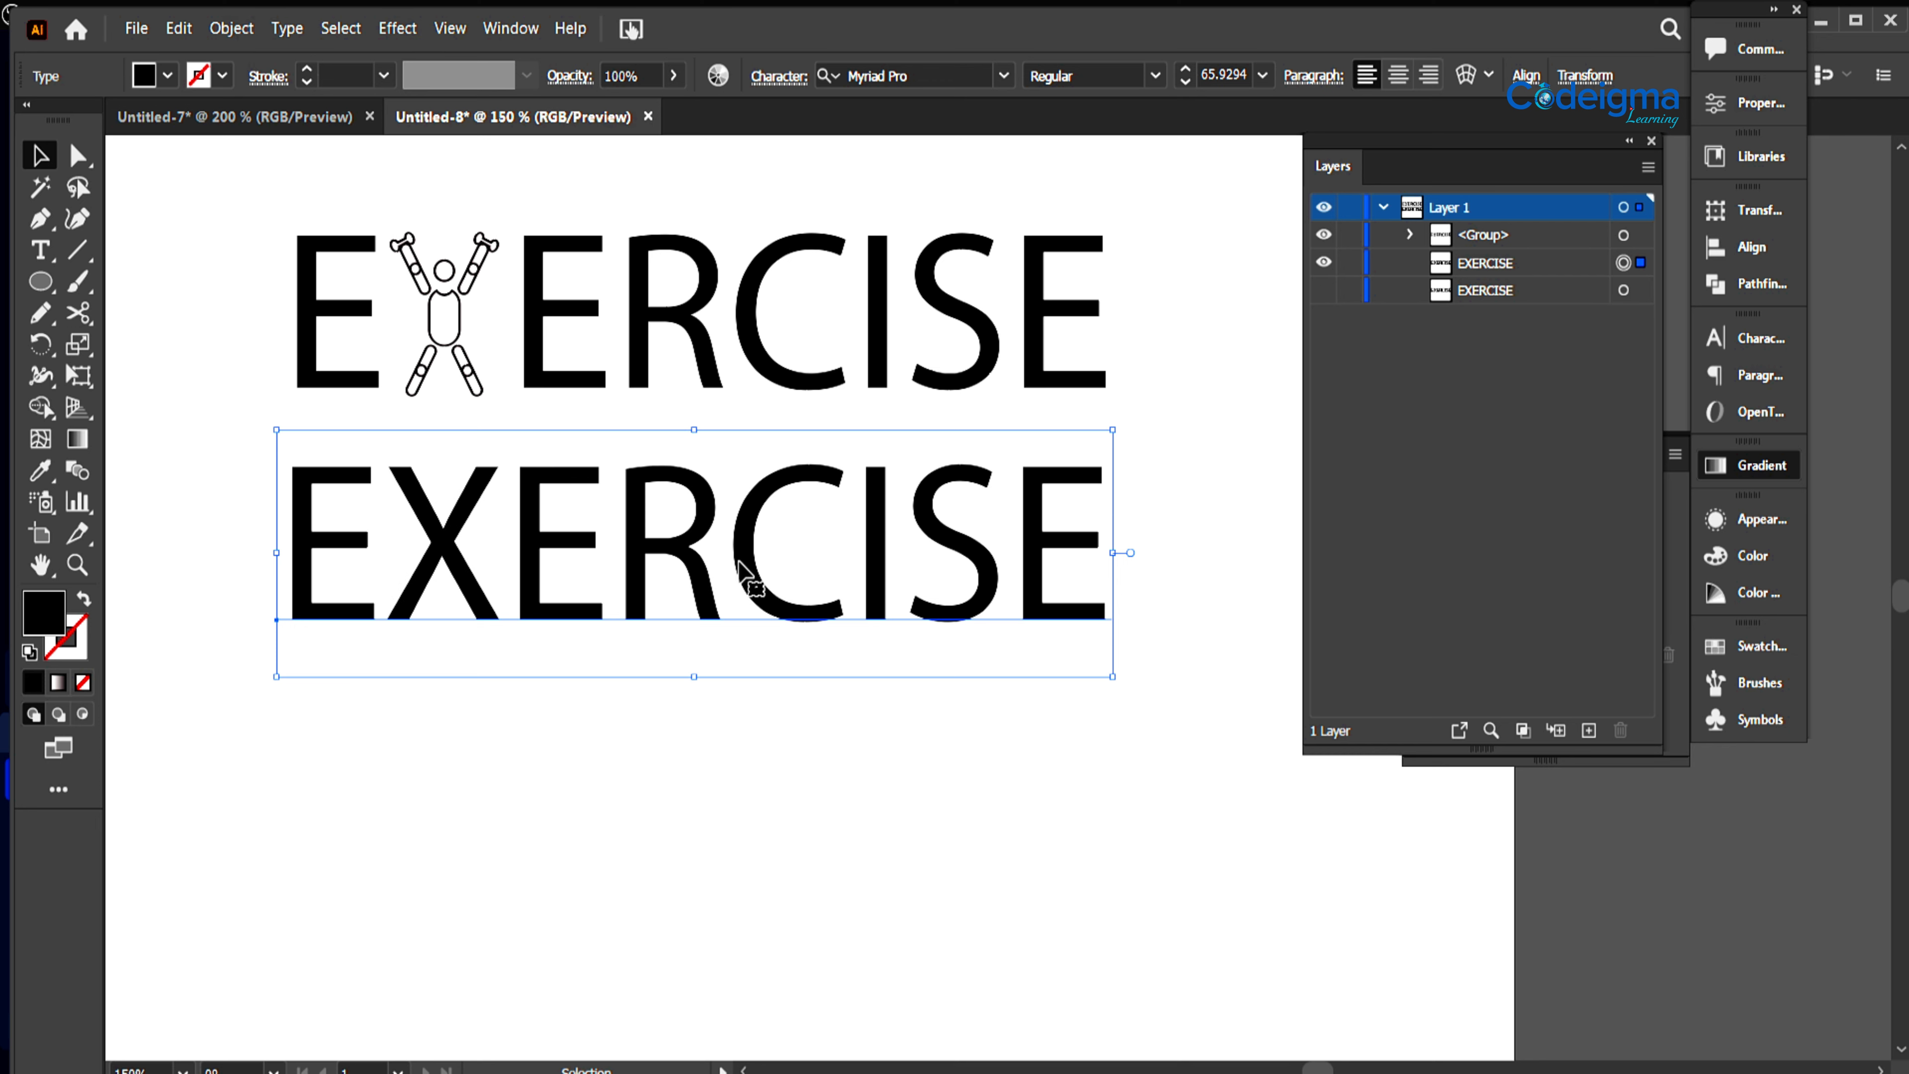
right_click(643, 561)
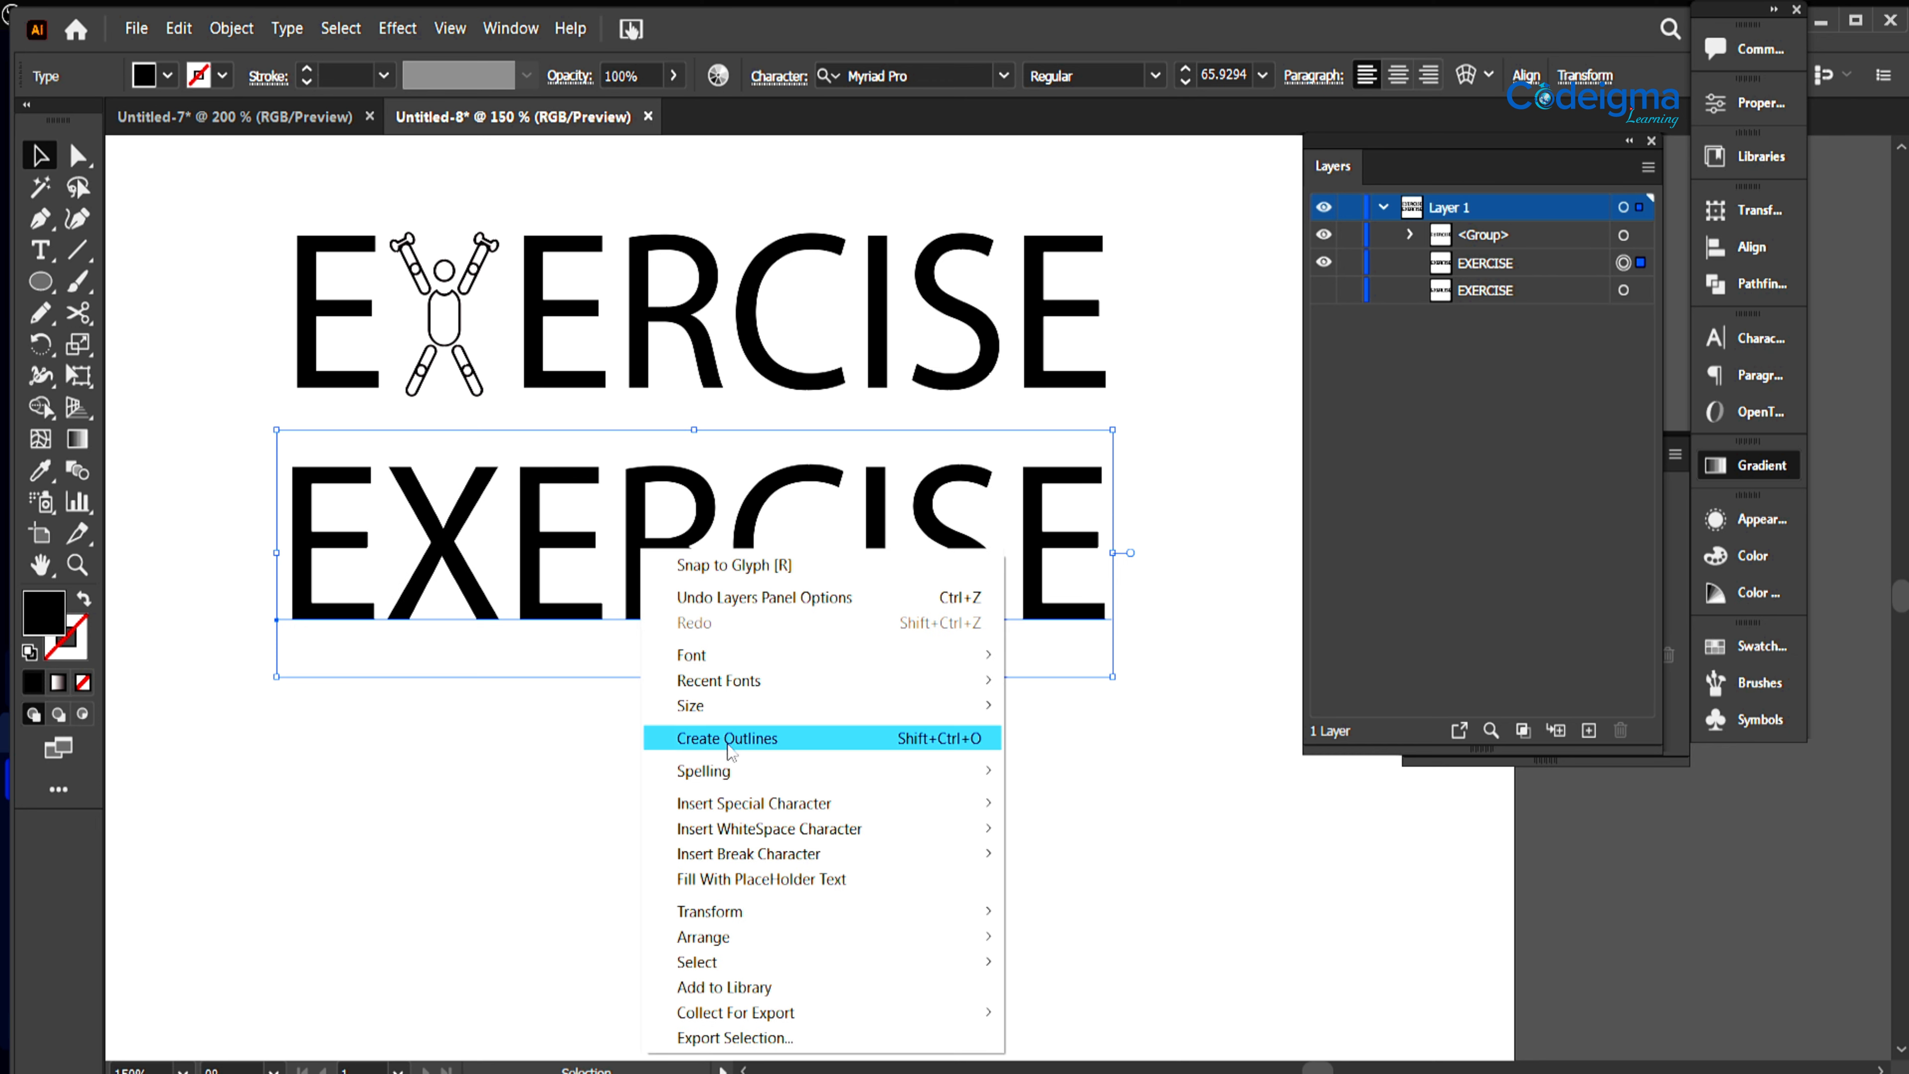
left_click(733, 744)
right_click(632, 555)
left_click(572, 741)
left_click(503, 661)
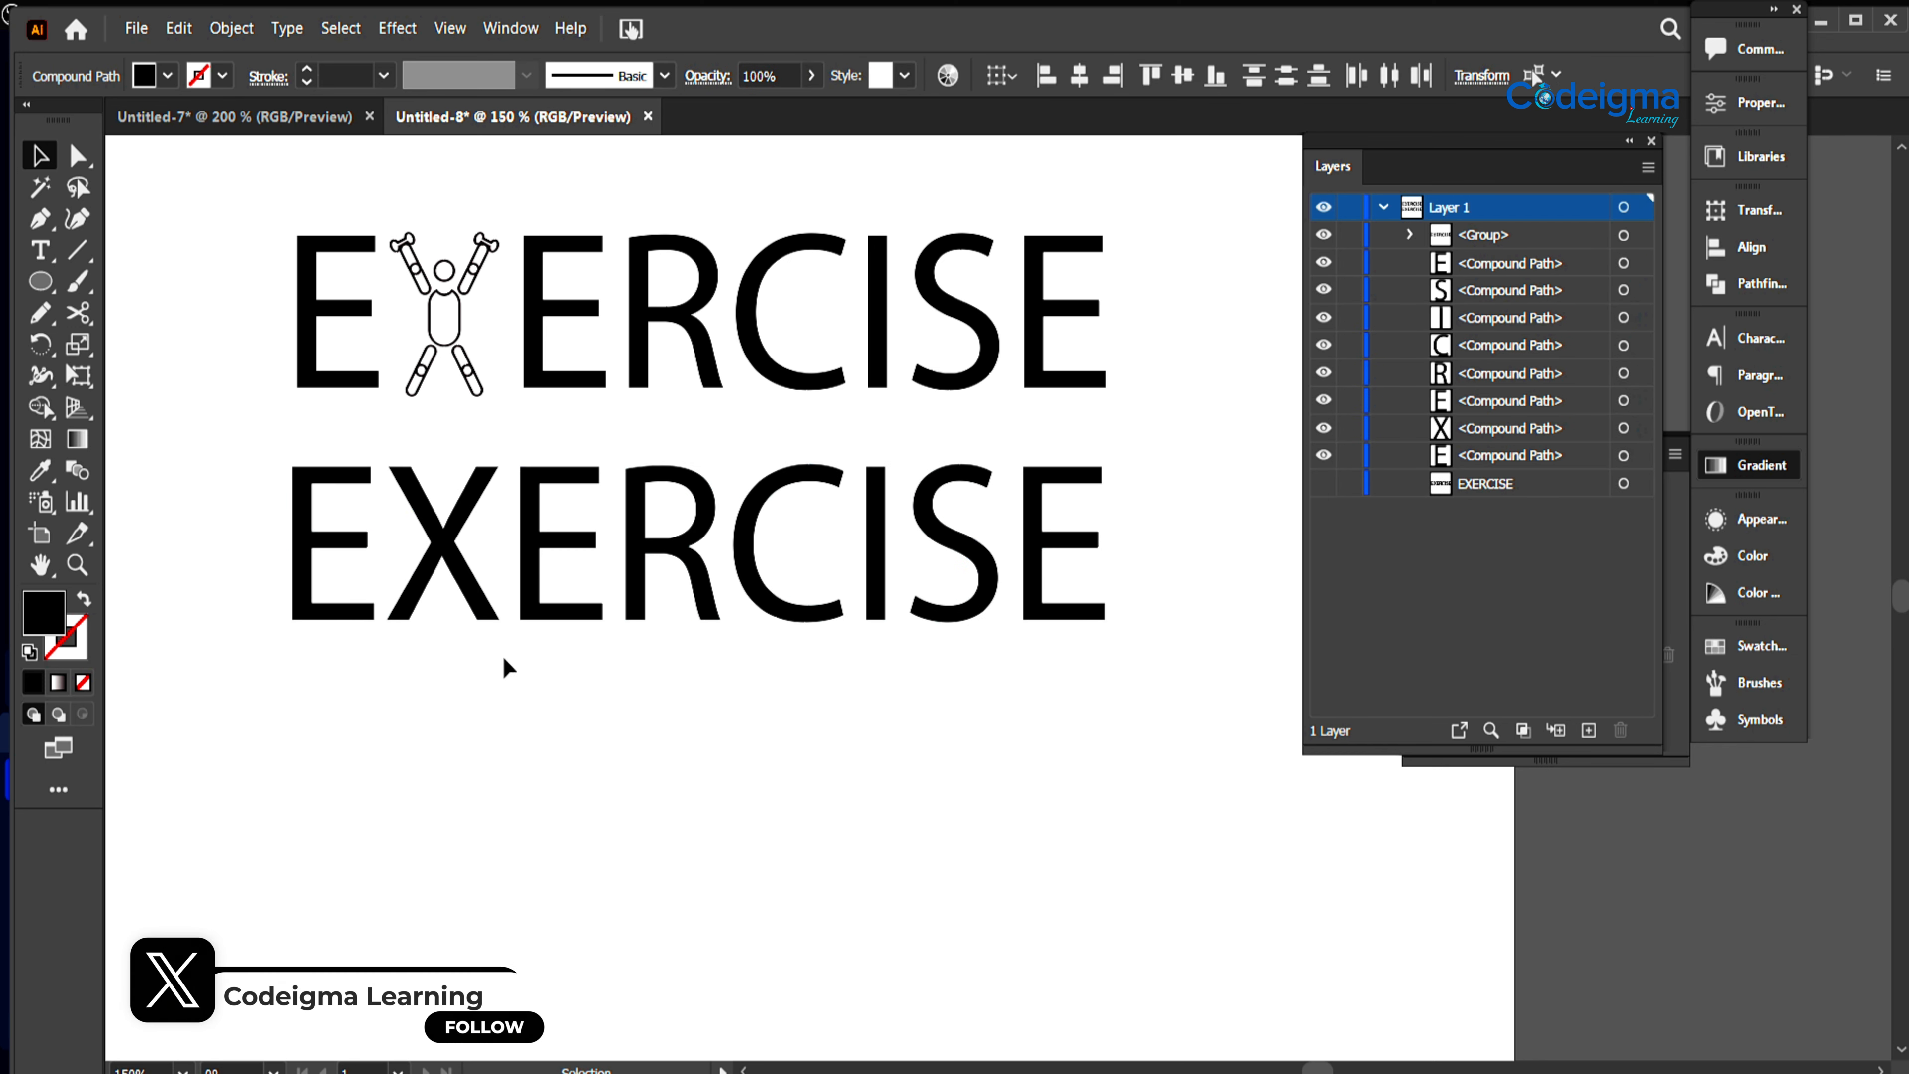
Step: Bring the figure from Untitled-7 into Untitled-8 again and scale it to fit over the lower wordmark's X
left_click(323, 116)
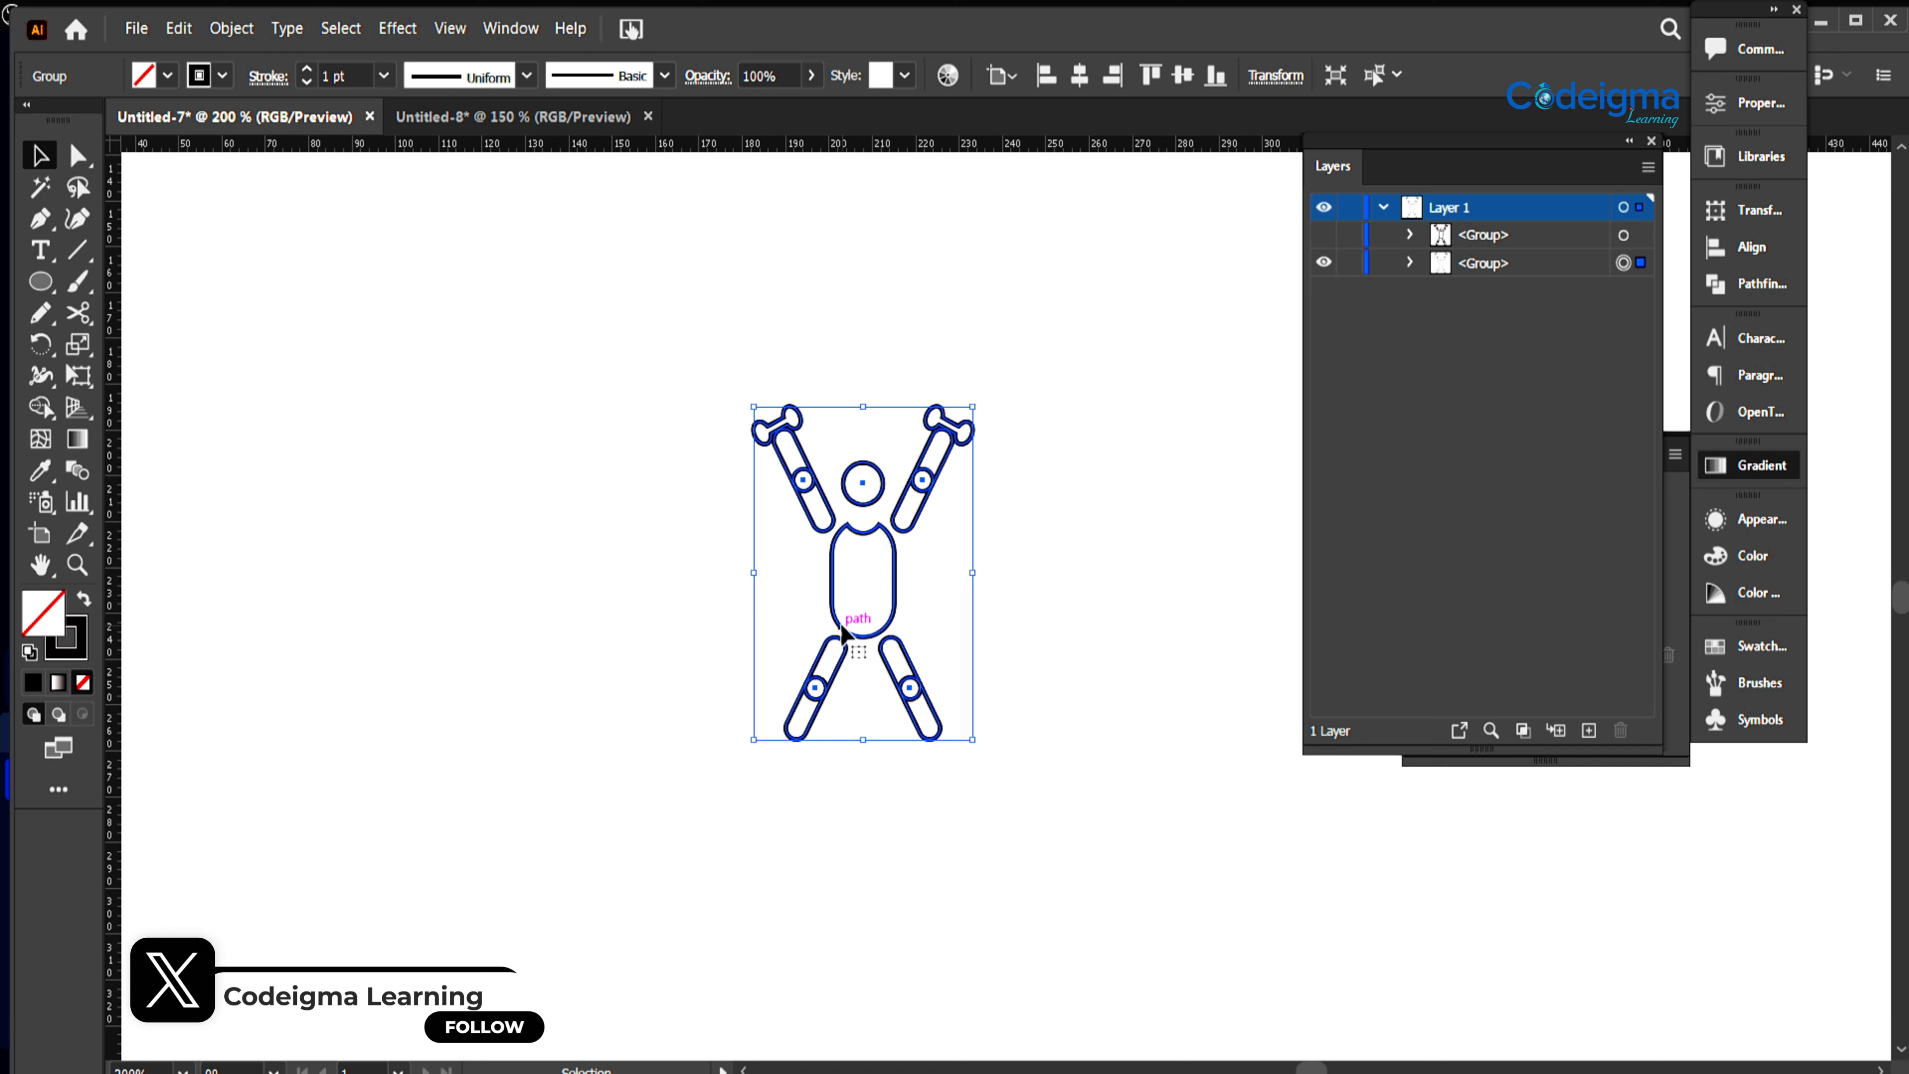
left_click_drag(842, 634, 515, 126)
left_click_drag(715, 693, 432, 575)
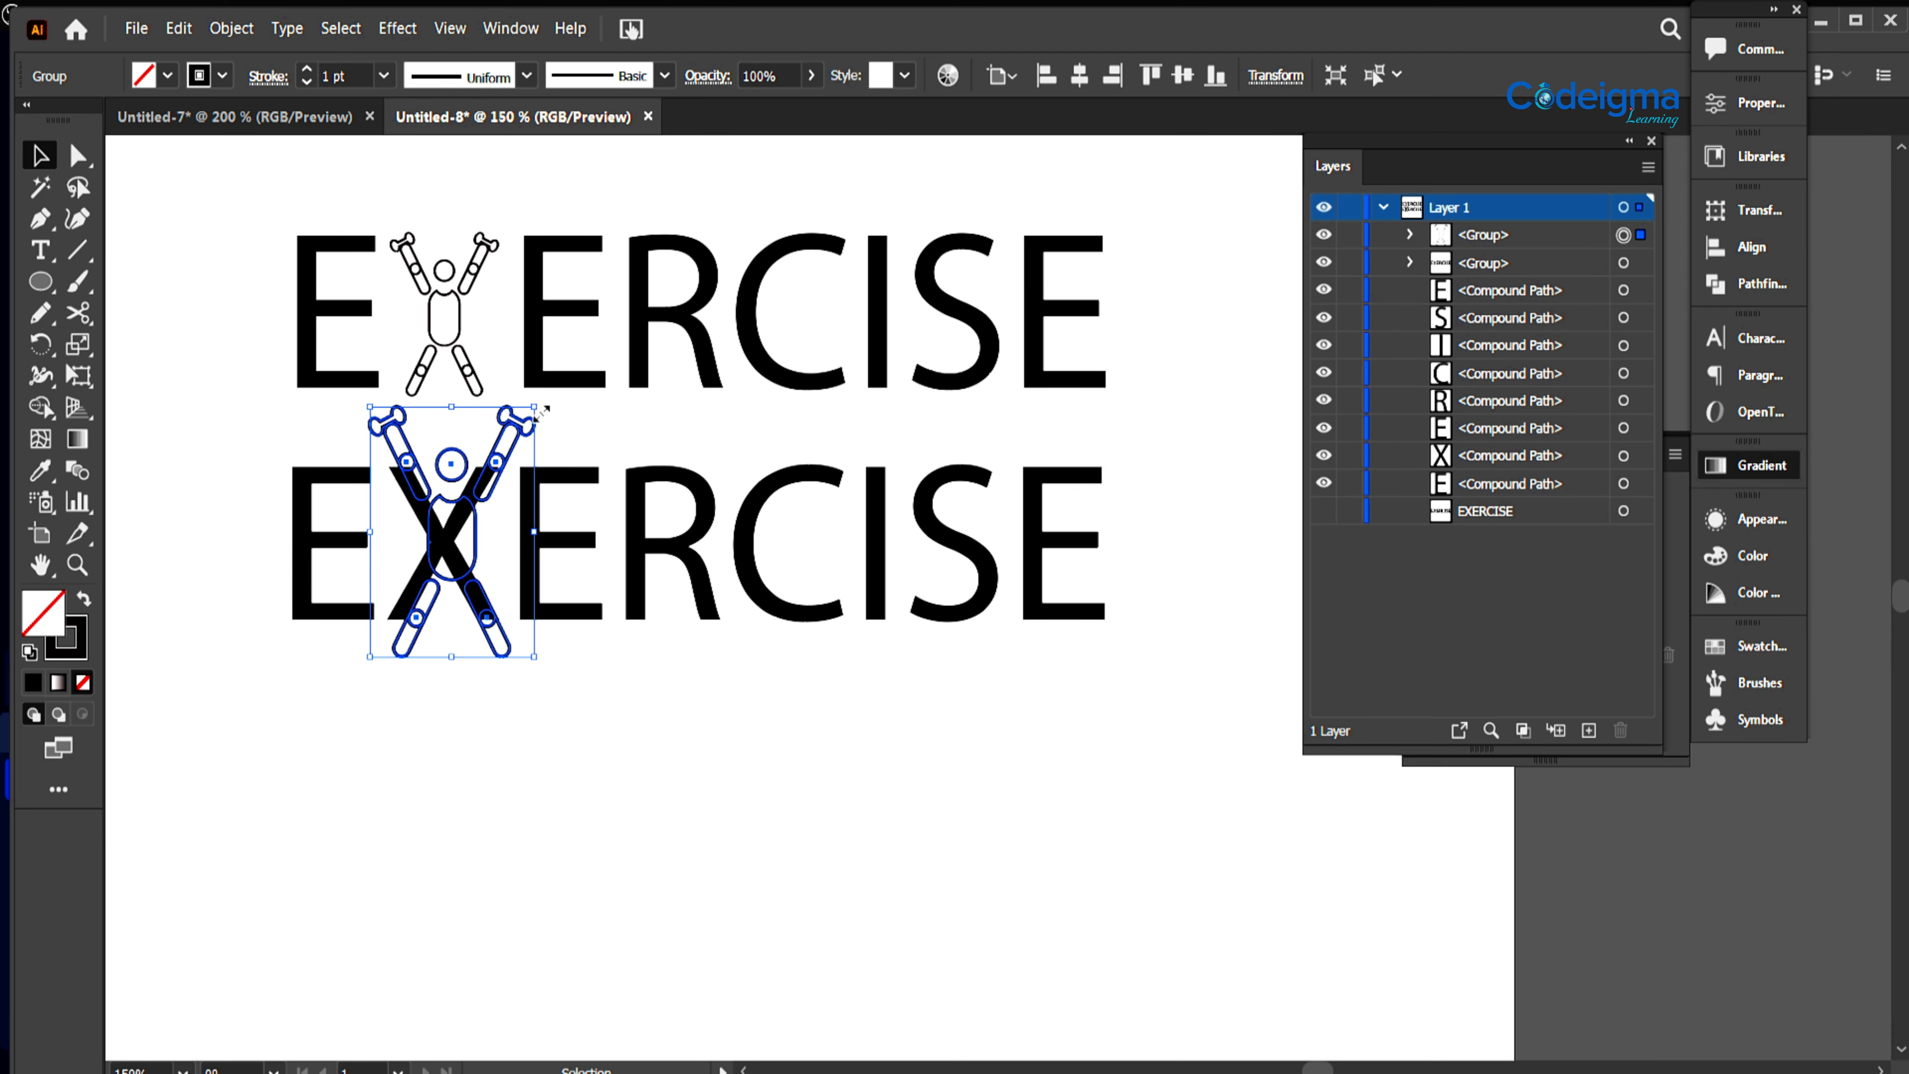
left_click_drag(534, 408, 498, 462)
left_click_drag(453, 572, 457, 559)
left_click_drag(506, 453, 490, 460)
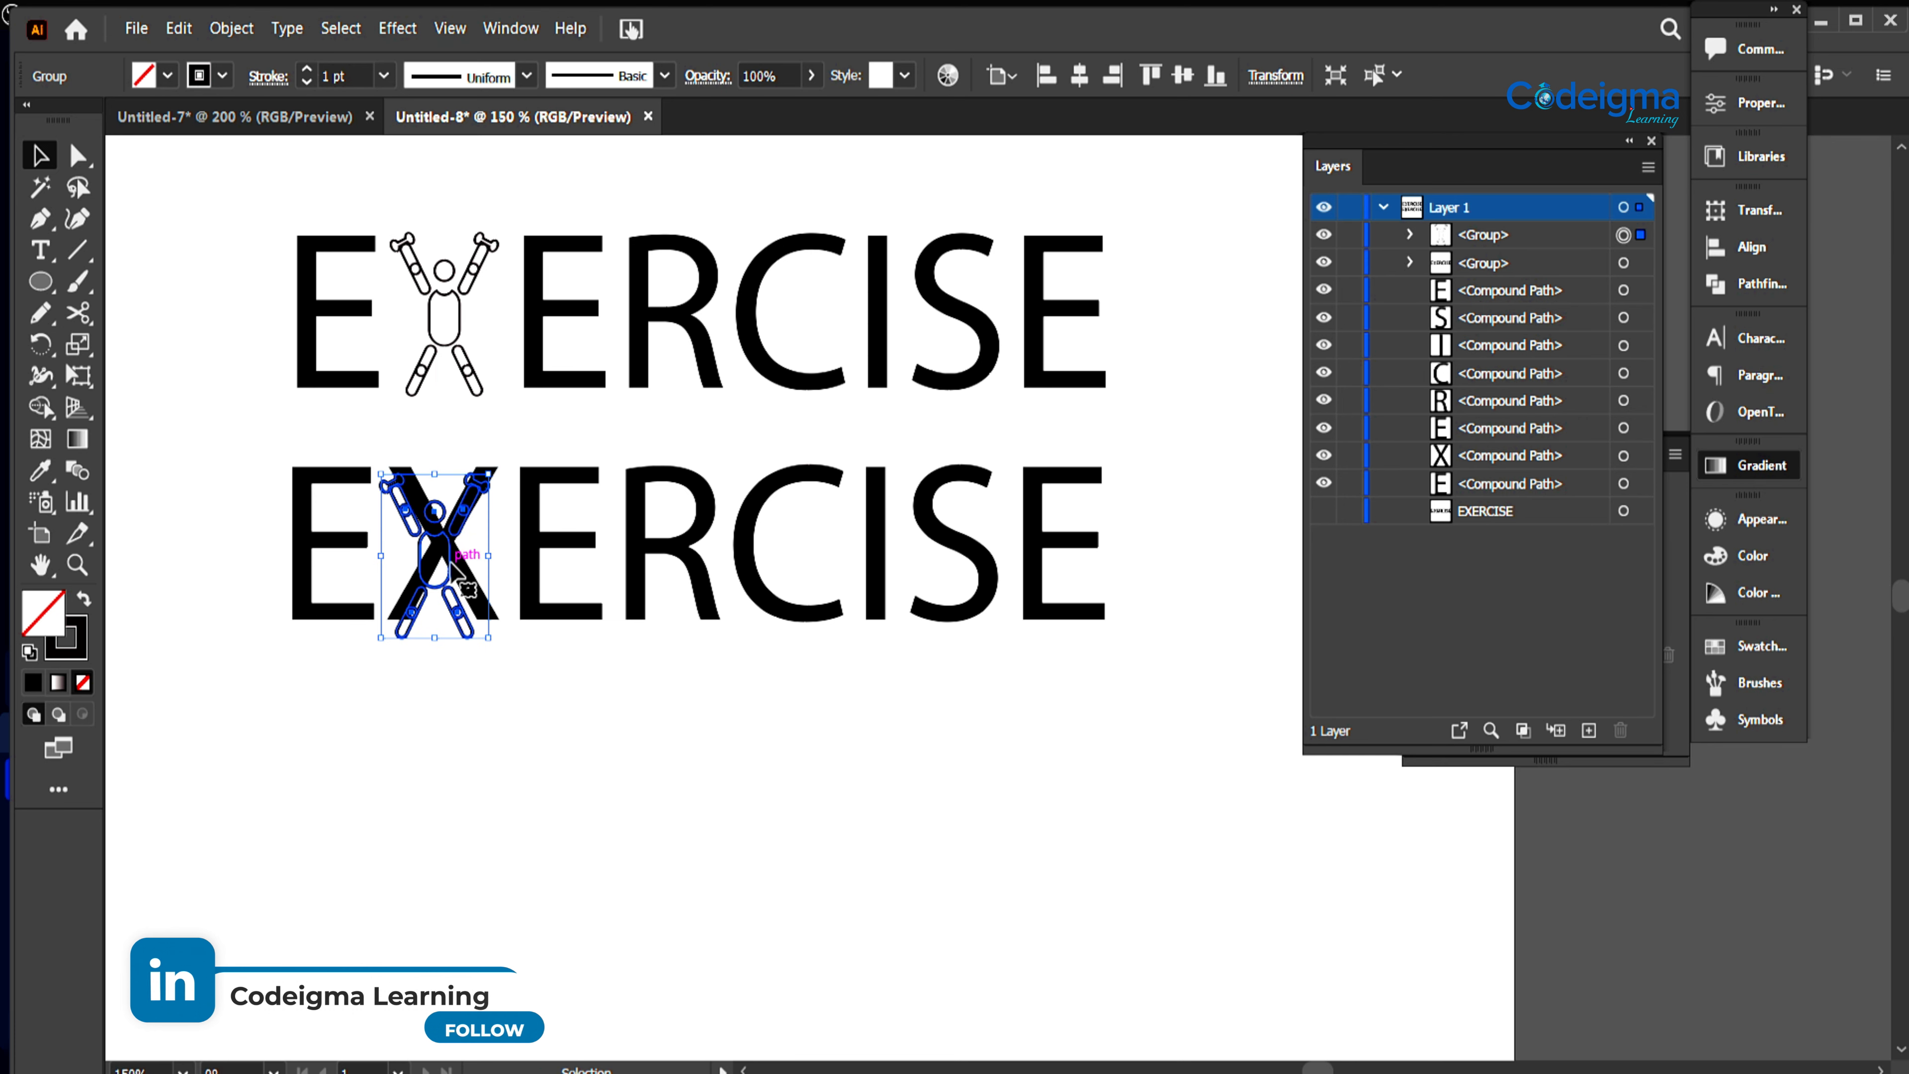
left_click_drag(448, 562, 456, 546)
Step: Swap the lower figure's fill and stroke to make it solid black, and delete the letter X behind it
left_click(84, 600)
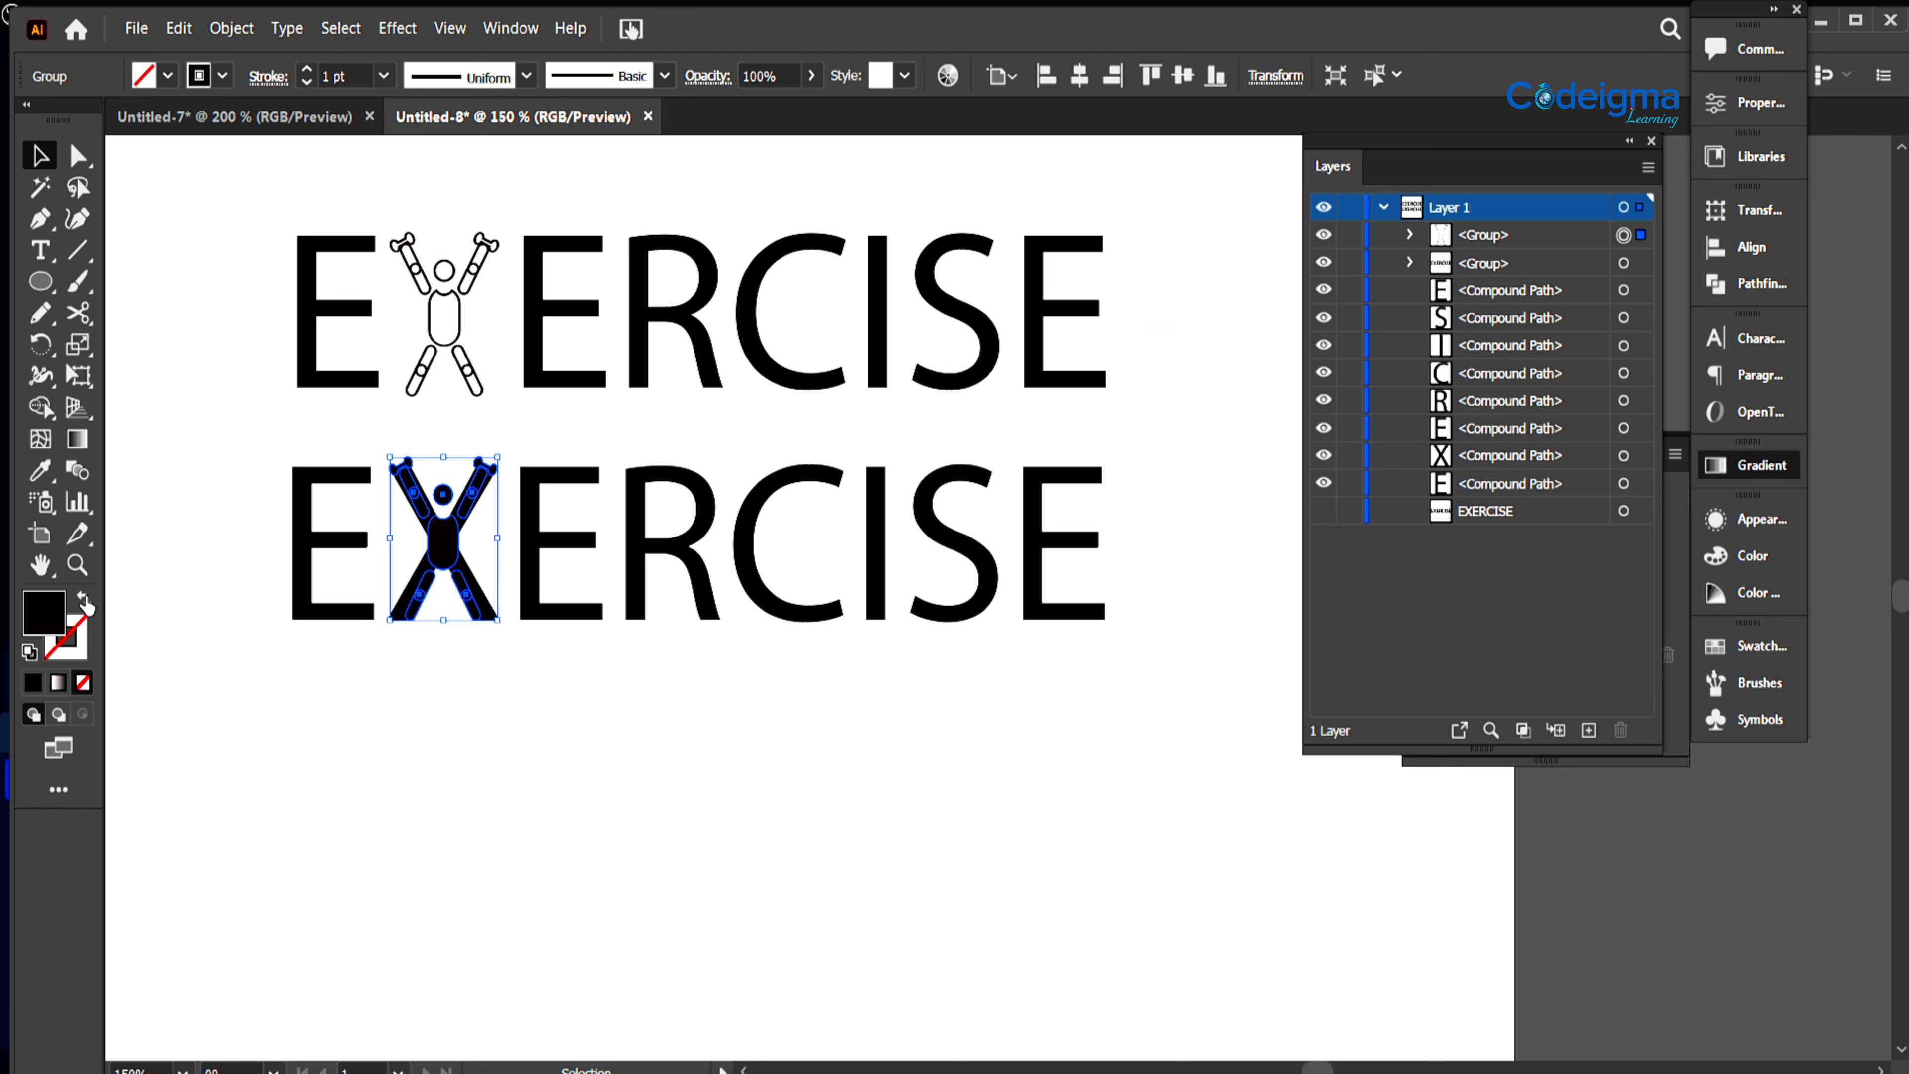
left_click(1624, 460)
key("Delete")
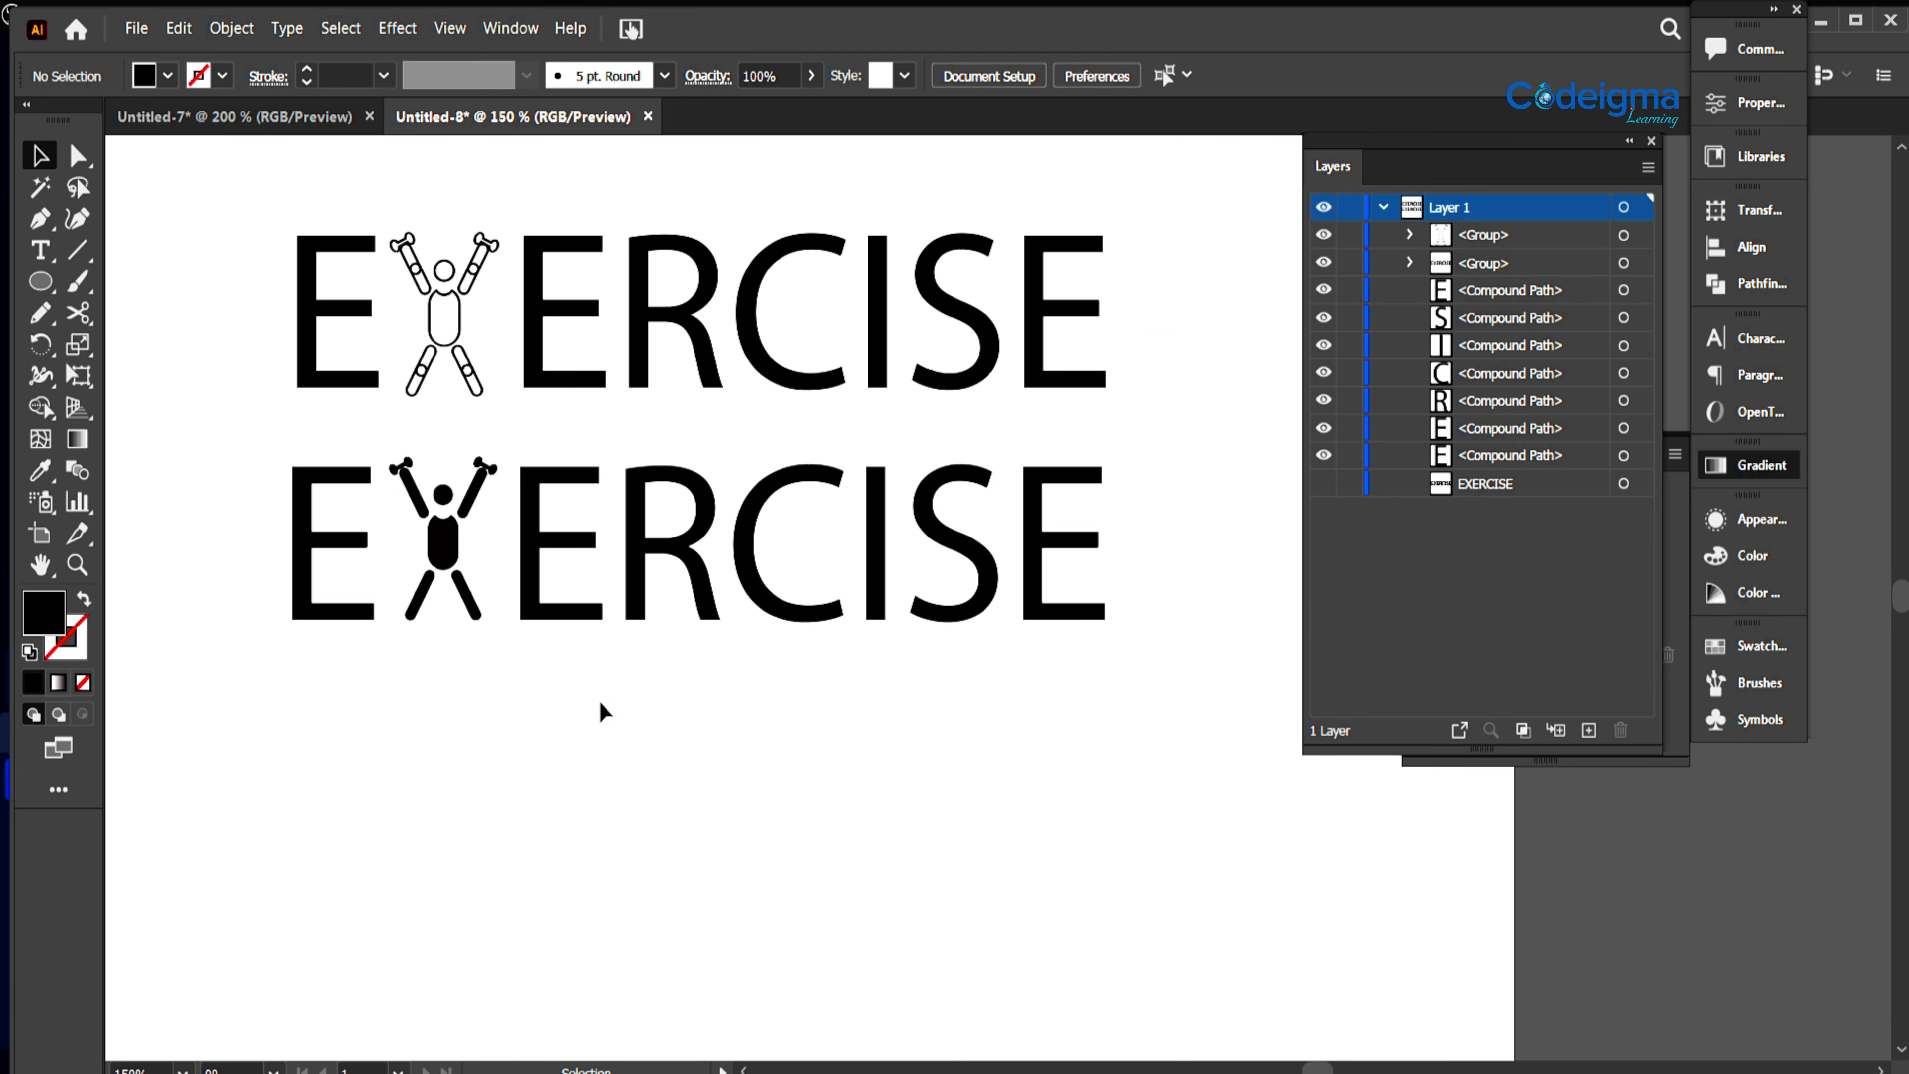
Step: Ungroup the solid black figure in the lower wordmark into its separate parts
key("ctrl+equal")
key("ctrl+equal")
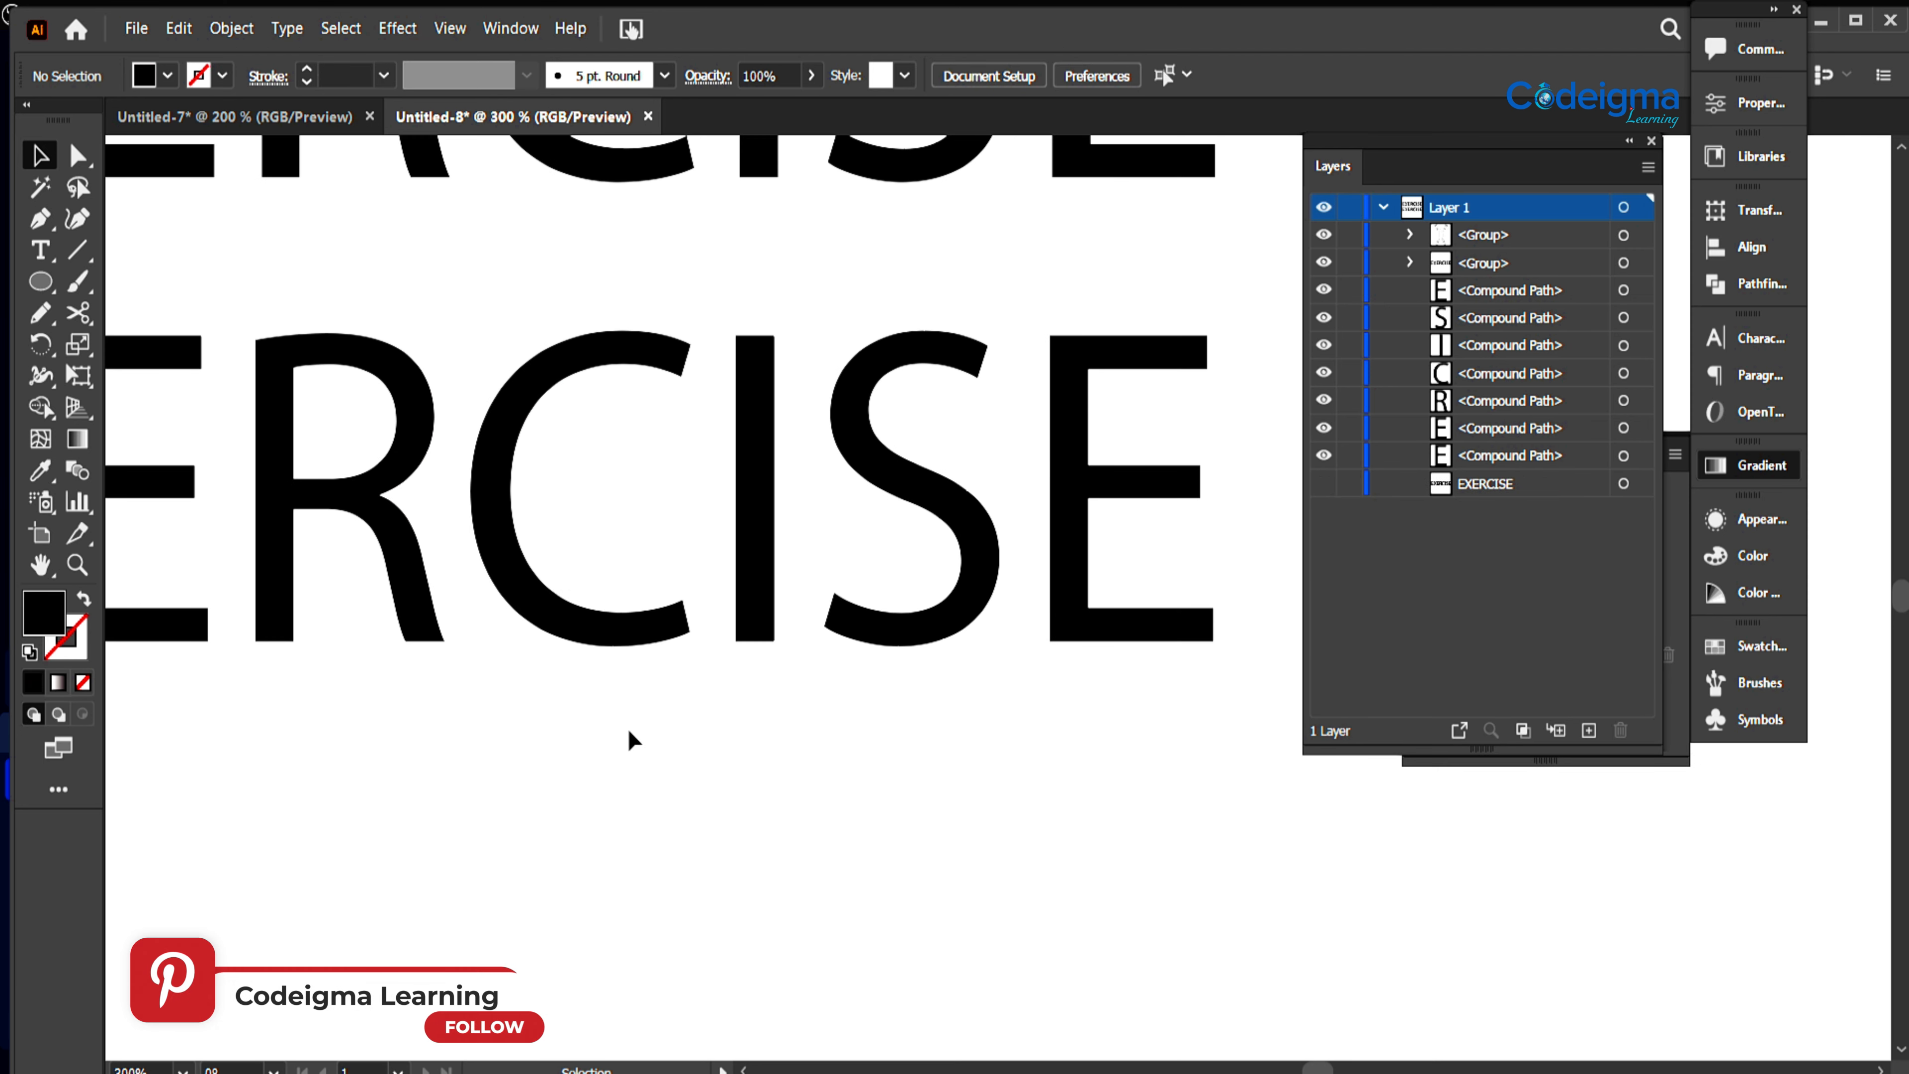
left_click_drag(448, 608, 733, 497)
key("ctrl+equal")
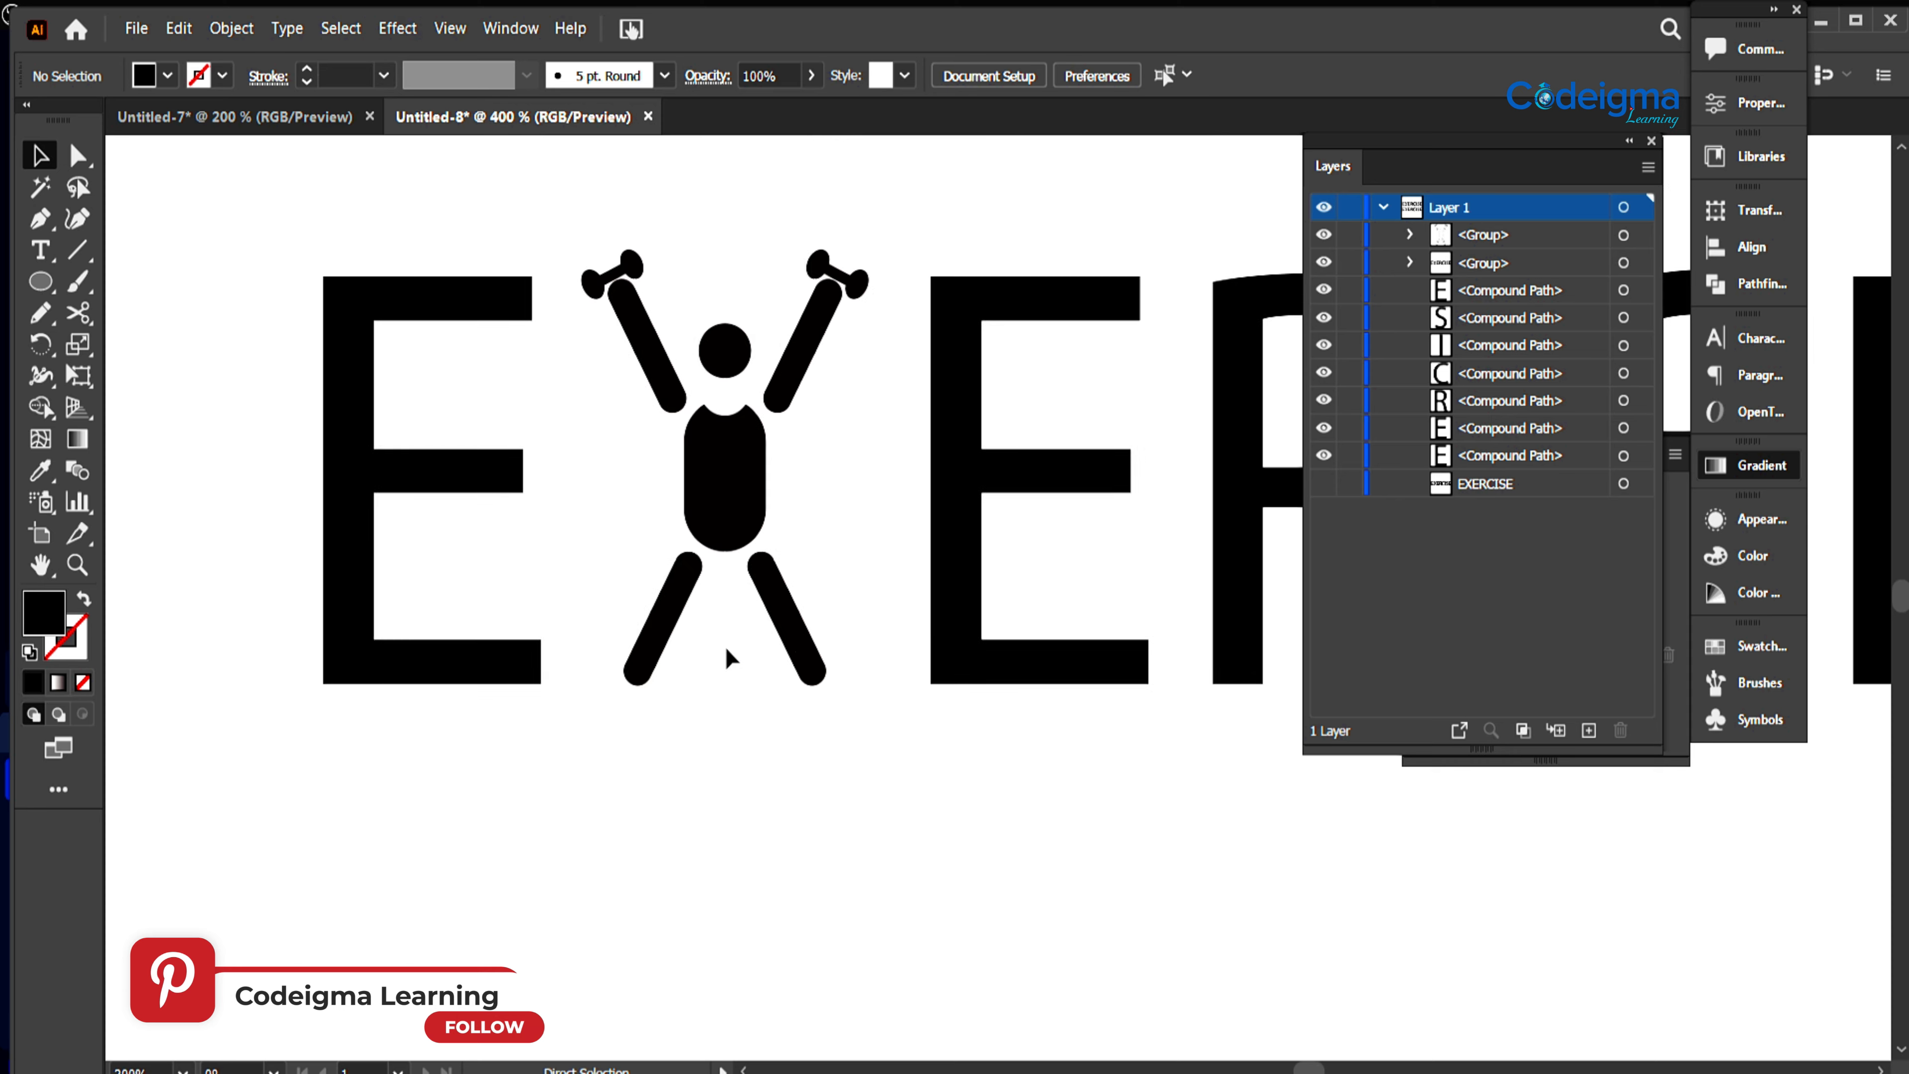
key("ctrl+equal")
left_click_drag(671, 614, 772, 908)
left_click(865, 400)
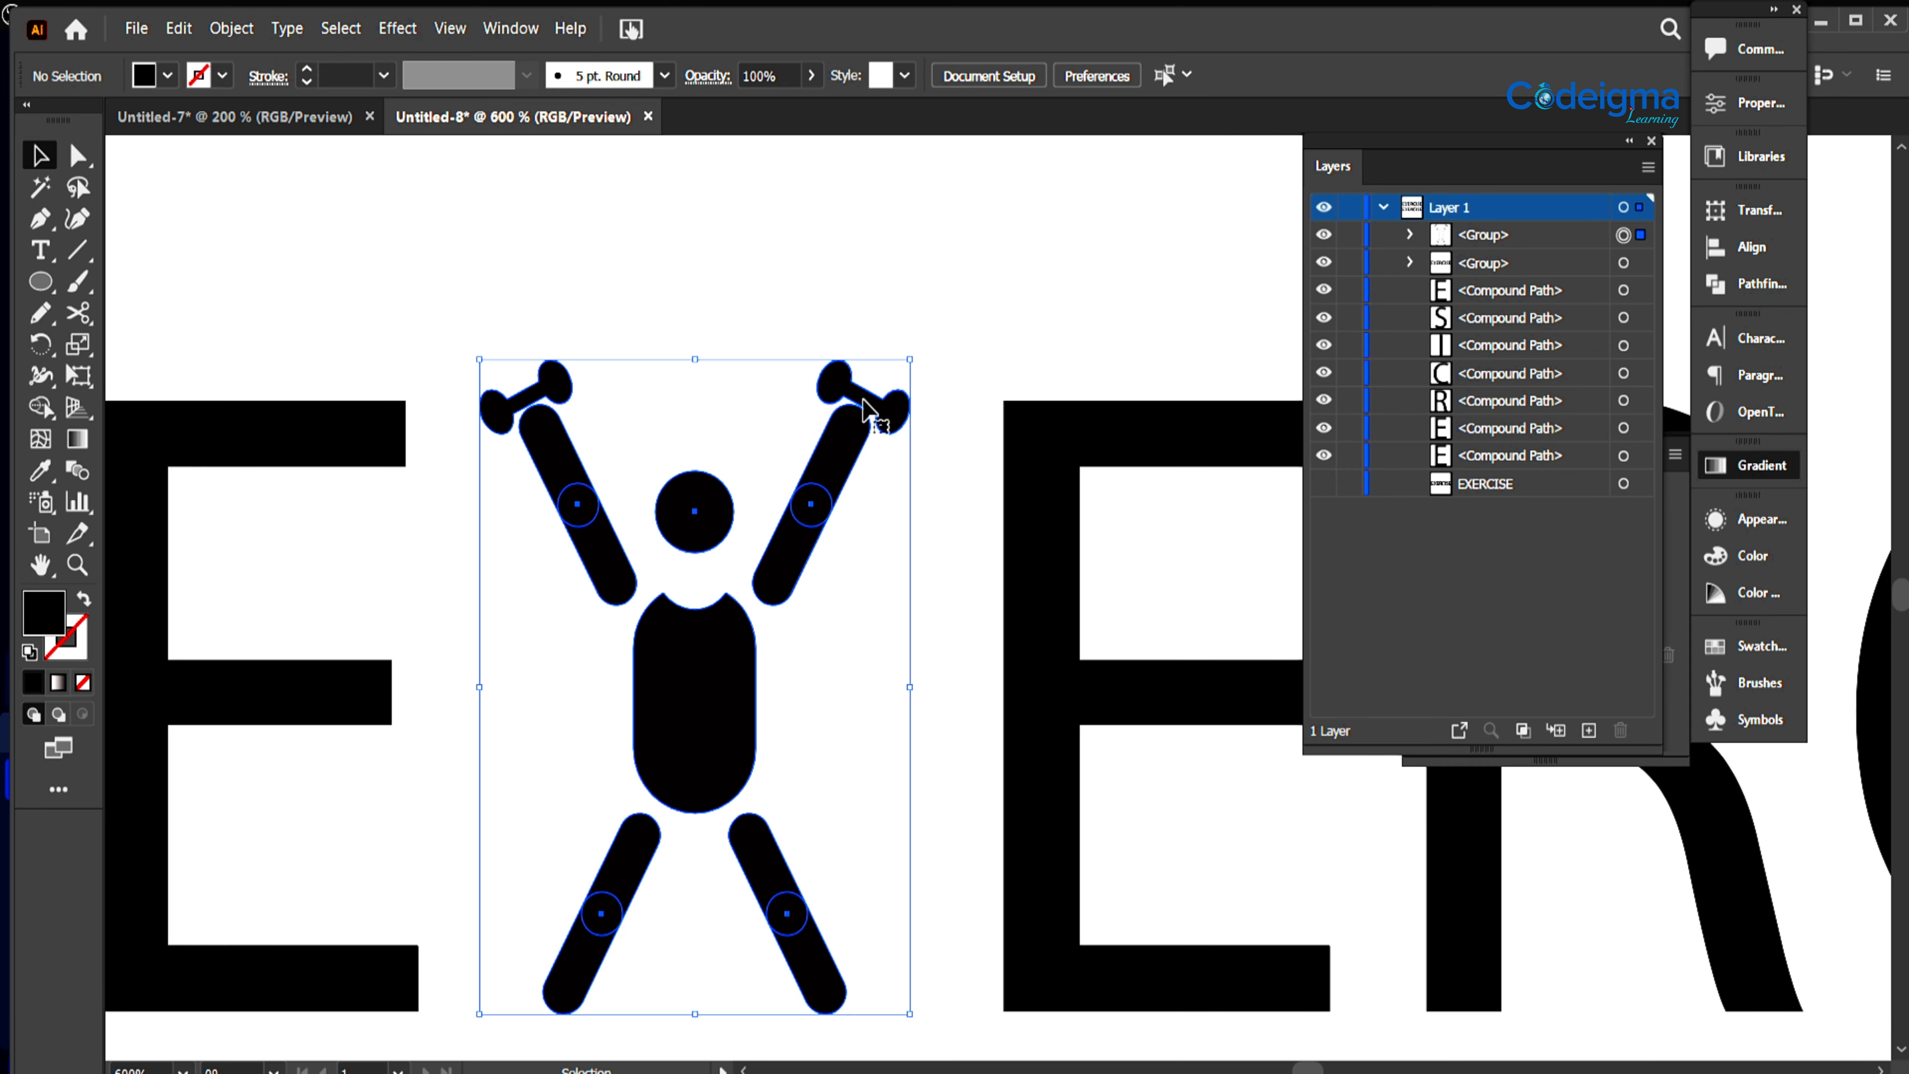
right_click(865, 400)
left_click(902, 589)
left_click(903, 307)
Step: Move both dumbbells of the solid figure slightly down and inward onto the ends of the raised arms
left_click_drag(870, 423, 865, 414)
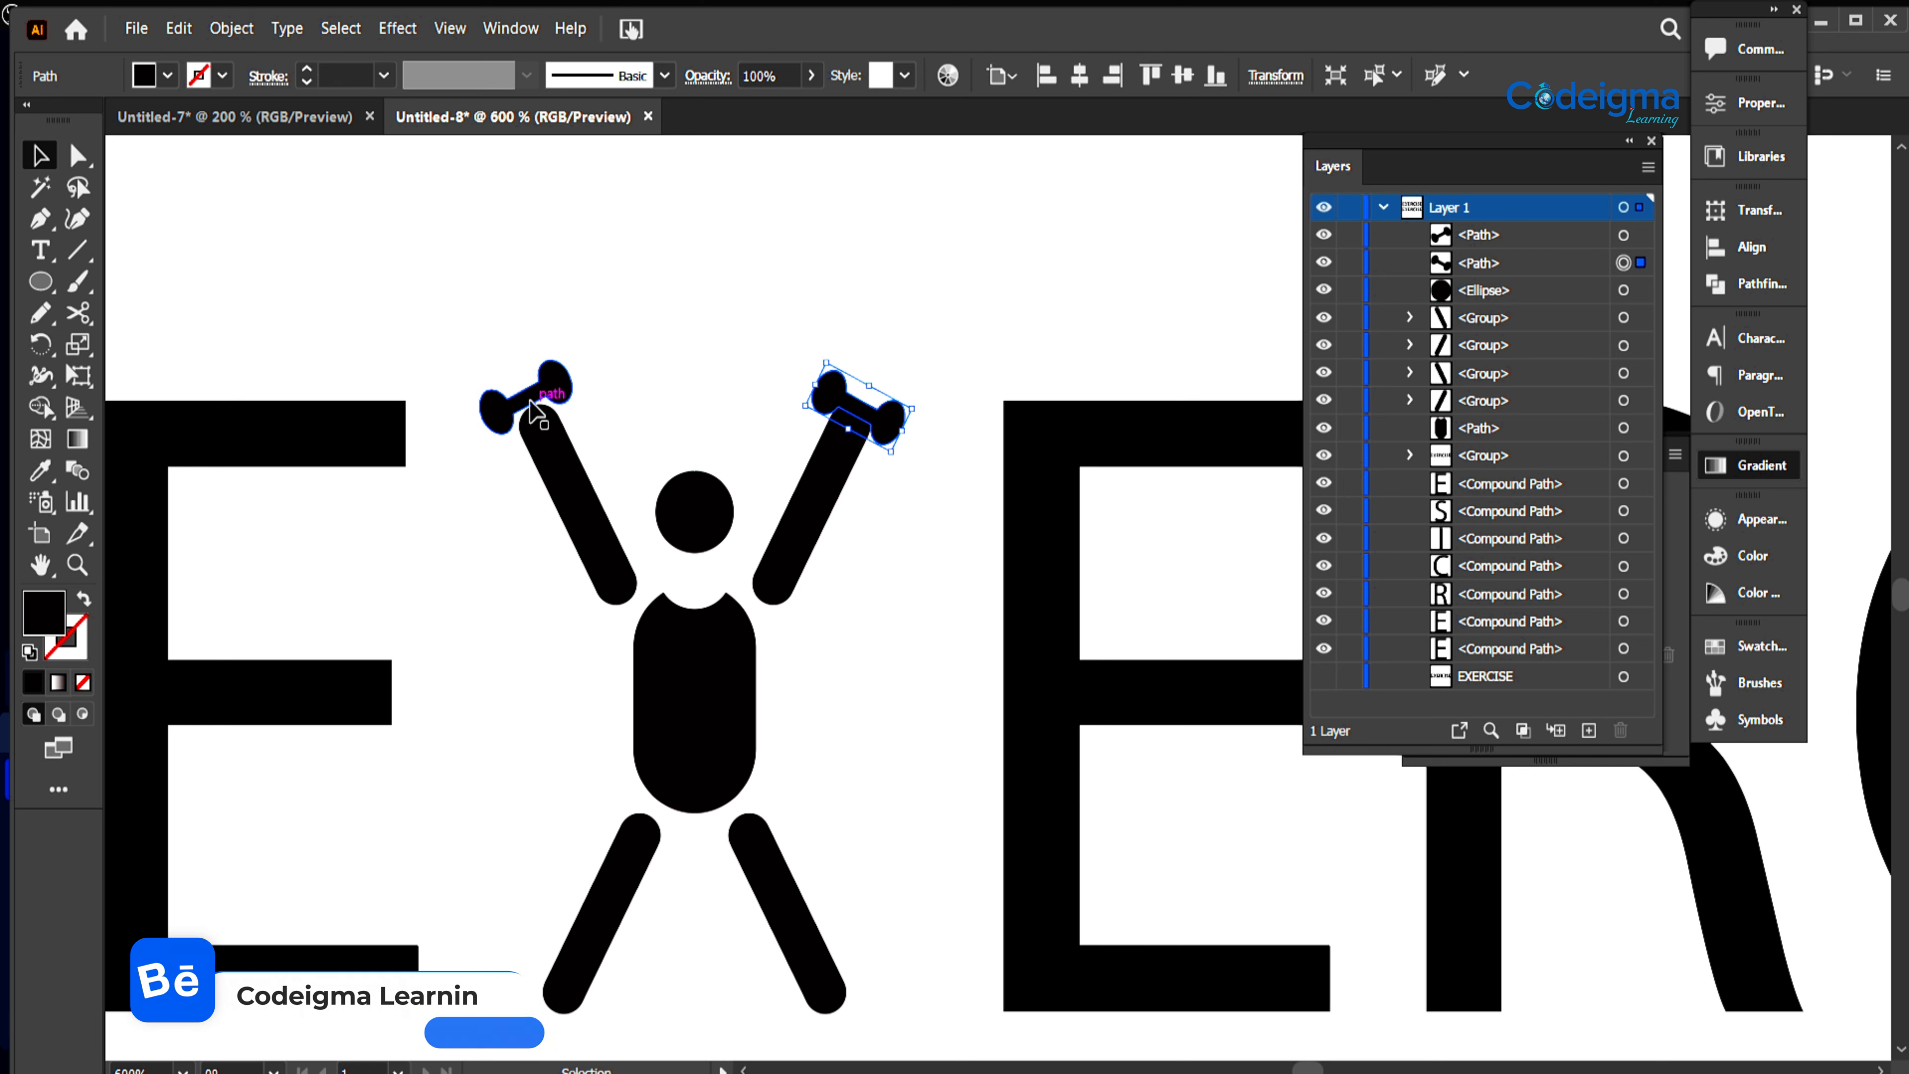
left_click_drag(533, 407, 538, 415)
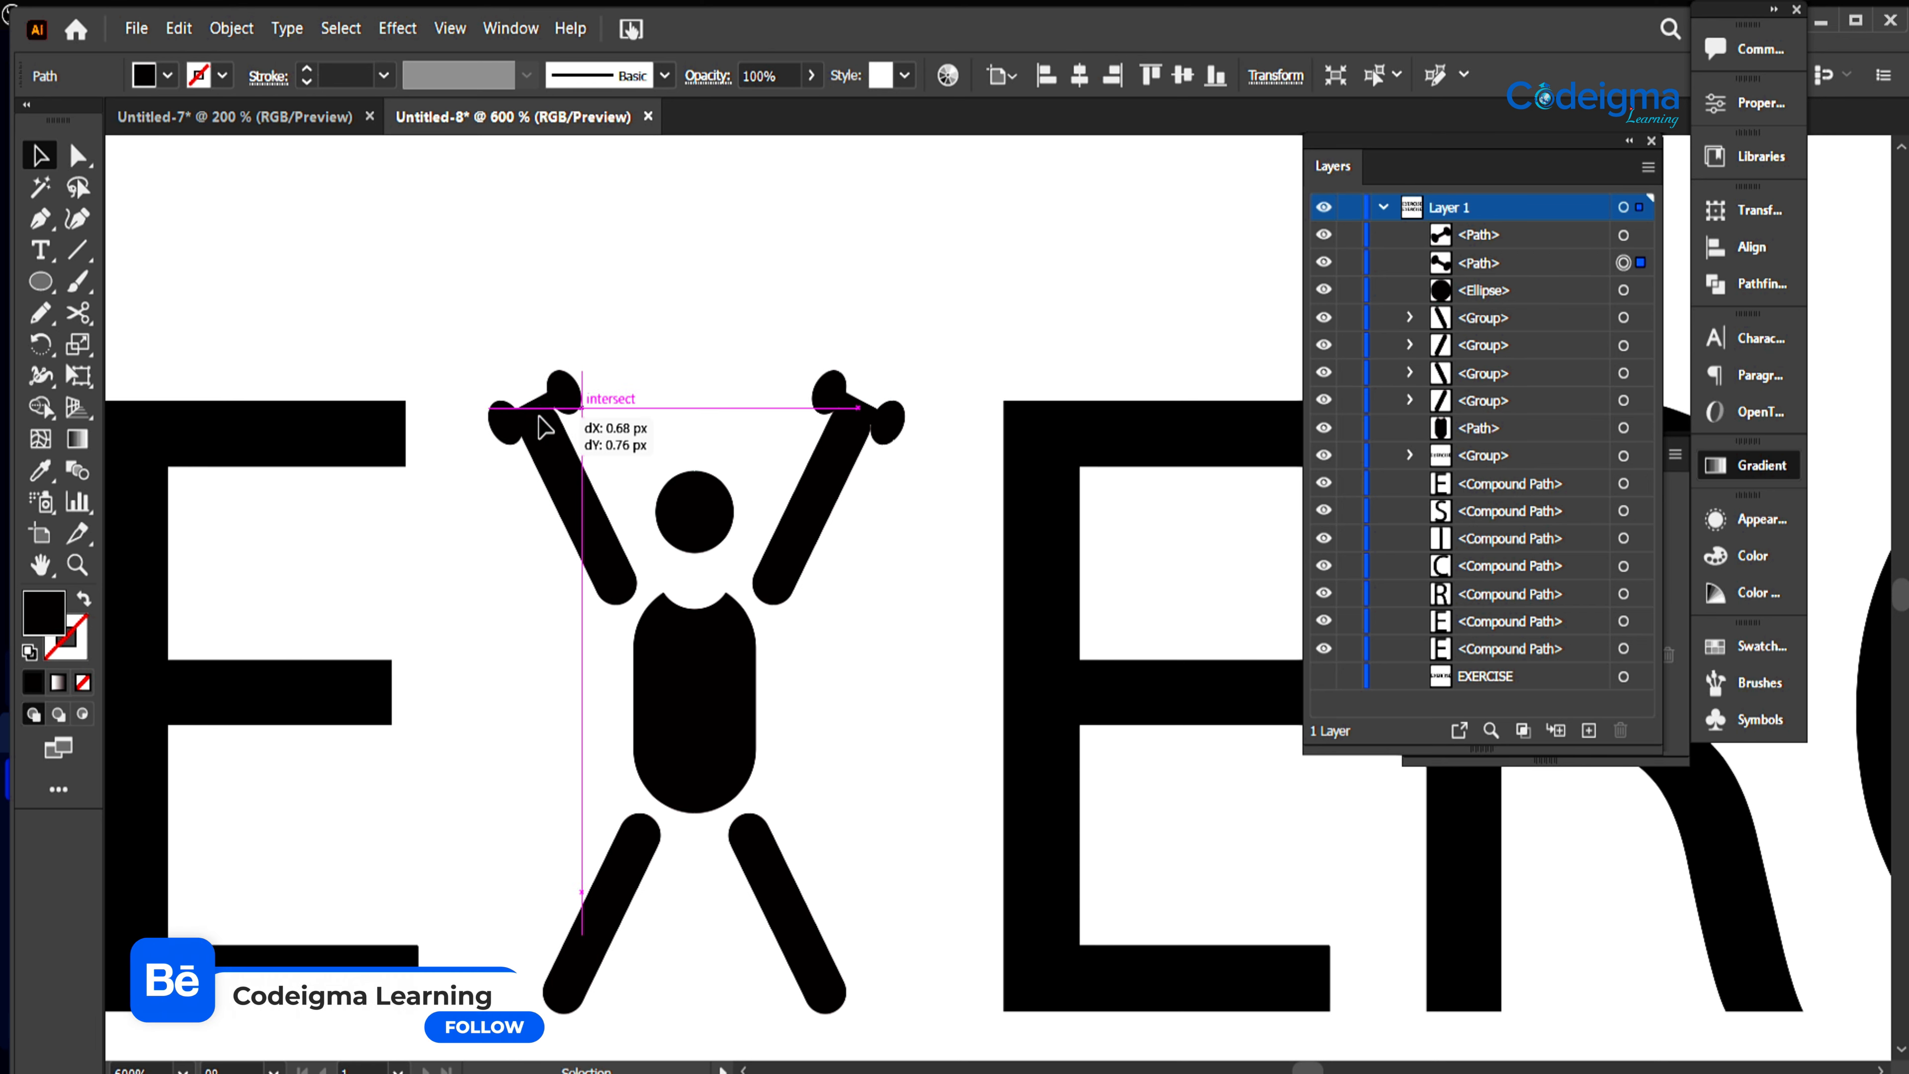
left_click_drag(545, 427, 546, 428)
left_click(691, 342)
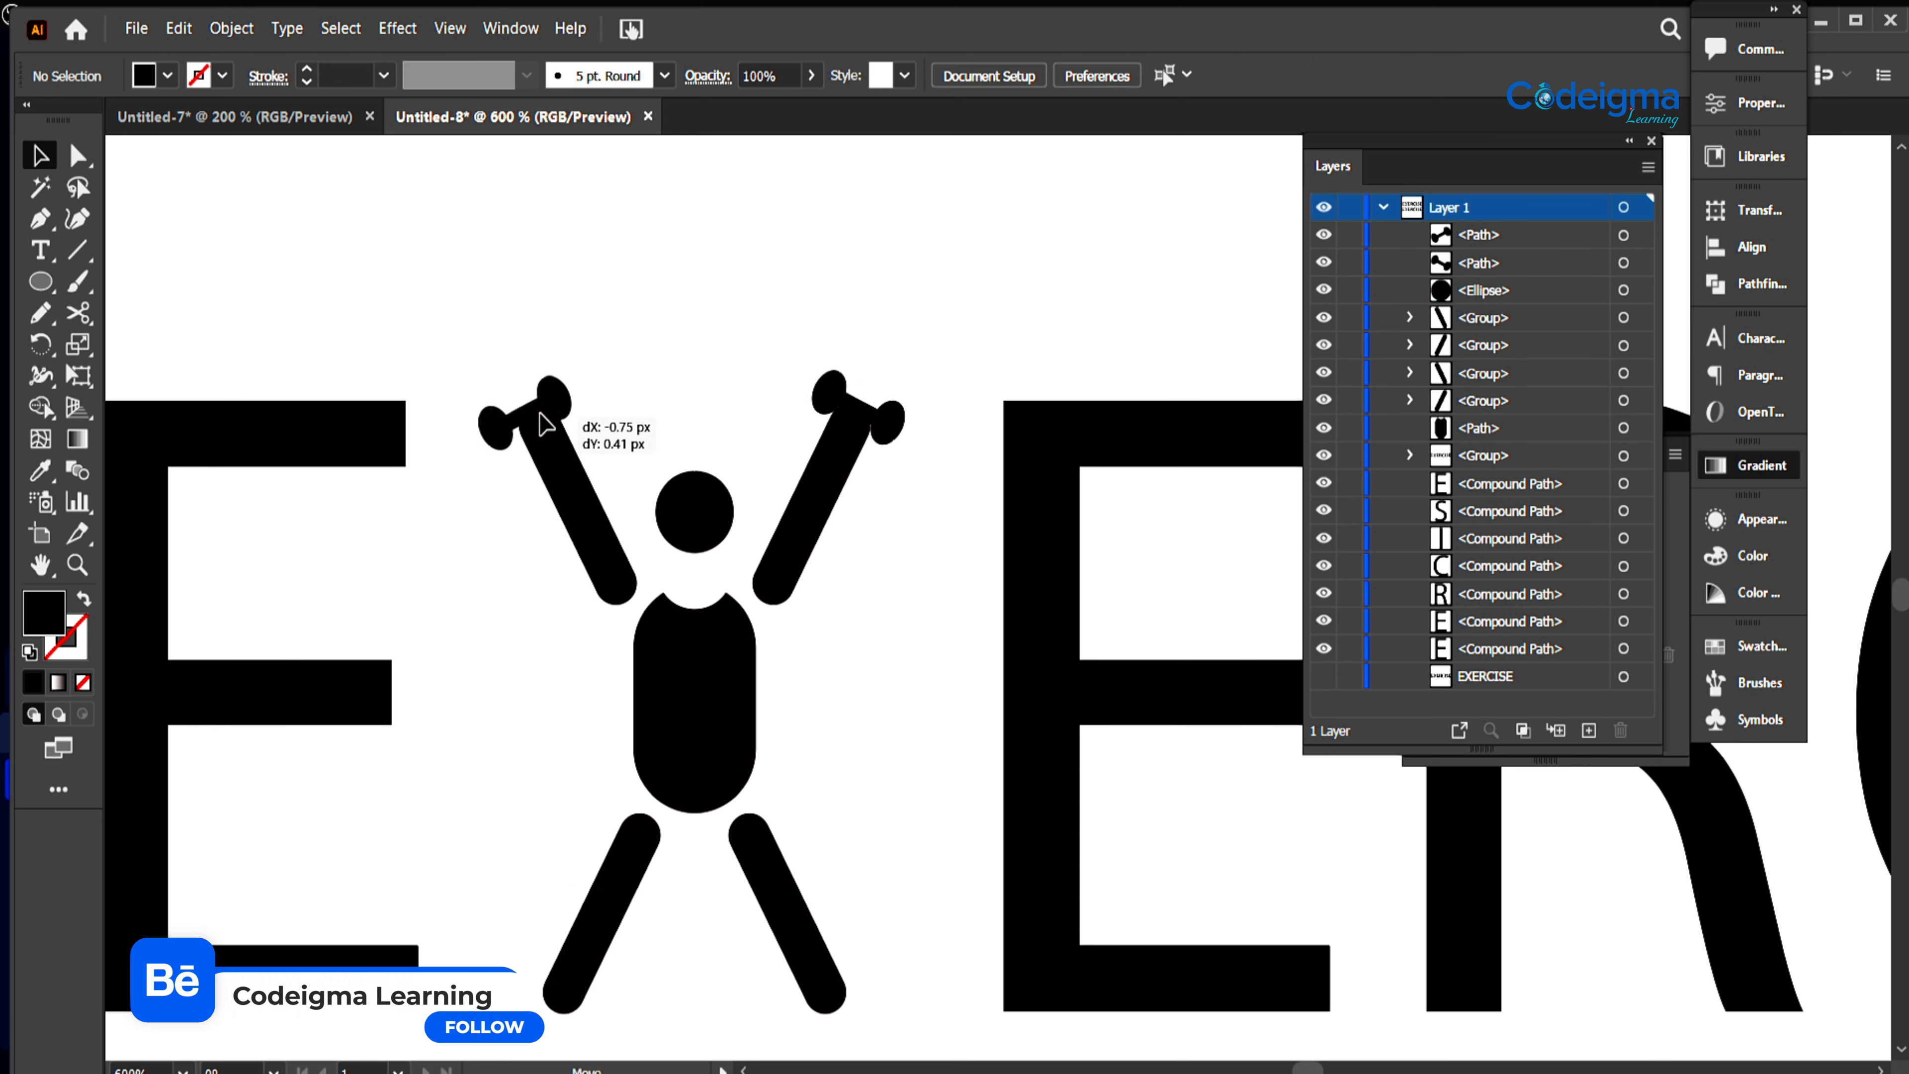
left_click(547, 408)
left_click(828, 343)
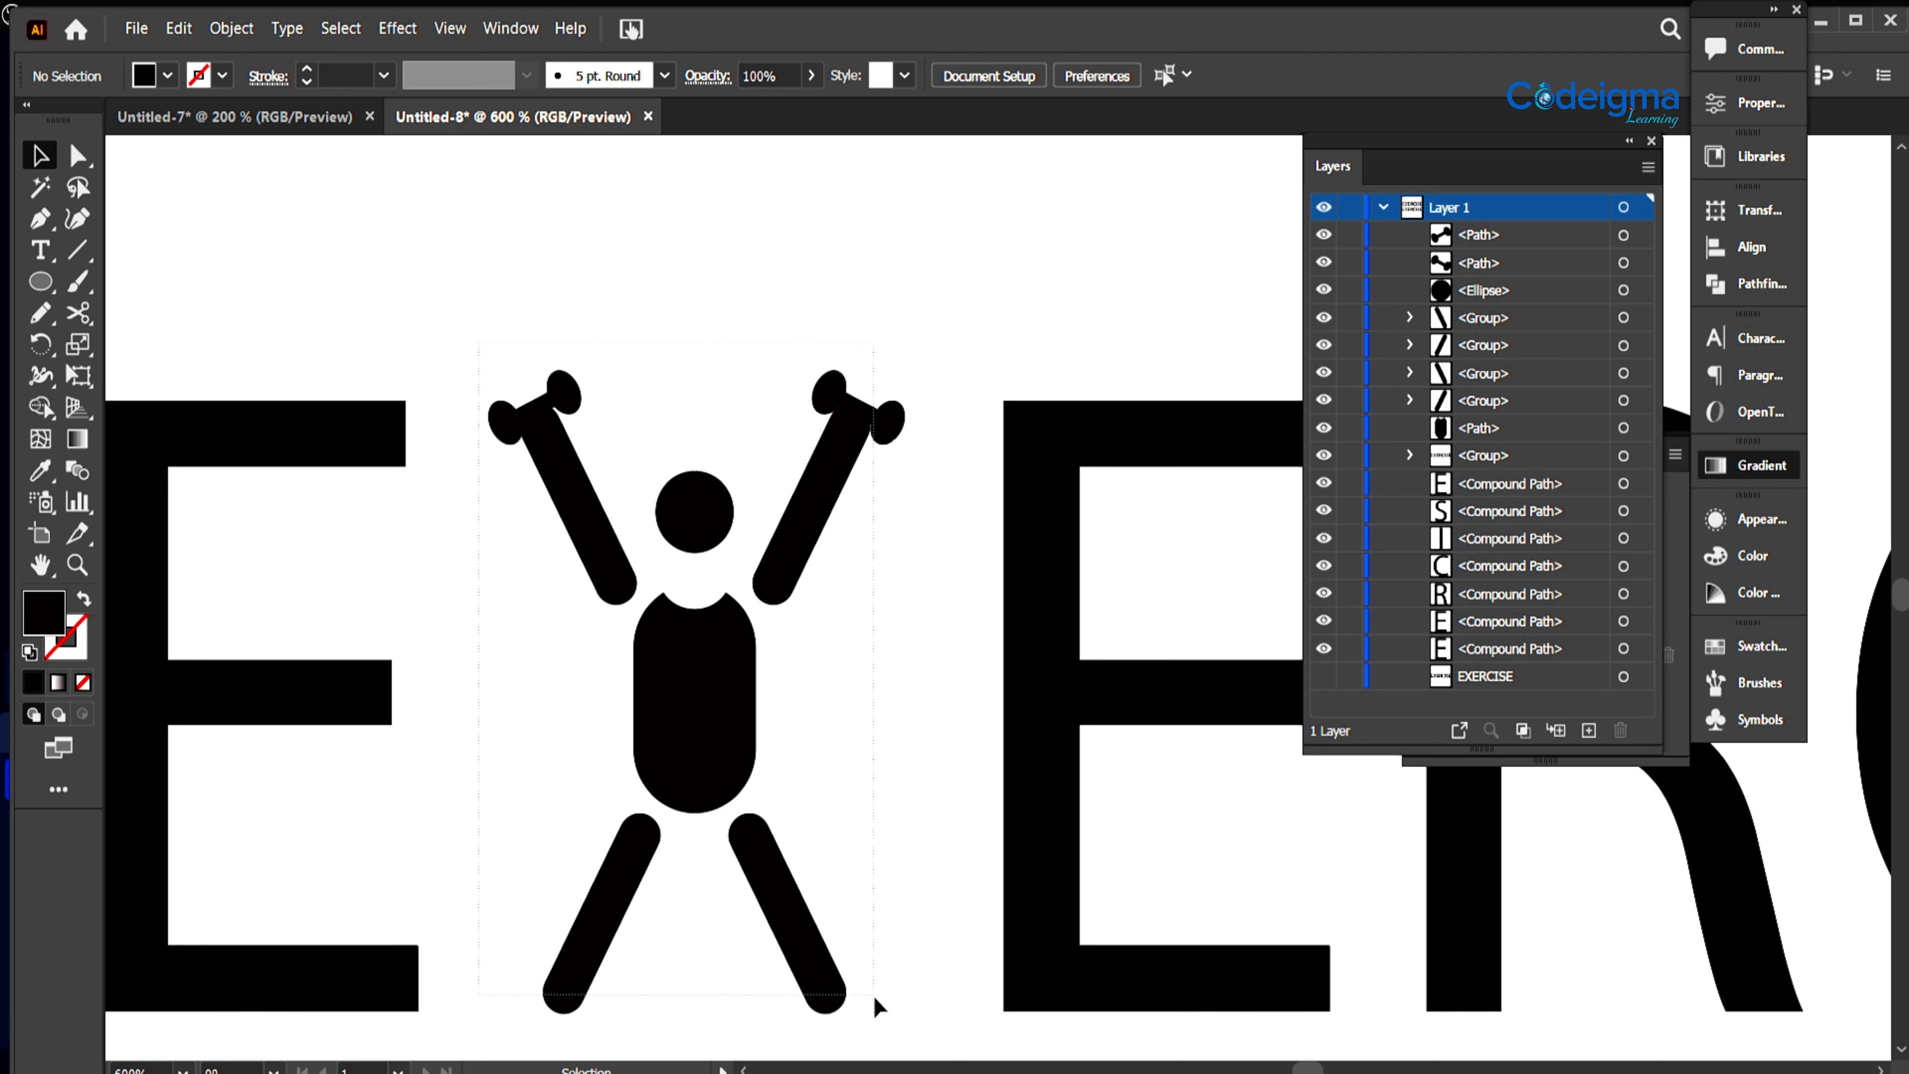
Step: Group all parts of the solid figure together again
left_click_drag(874, 996, 875, 1002)
key("ctrl+g")
key("ctrl+minus")
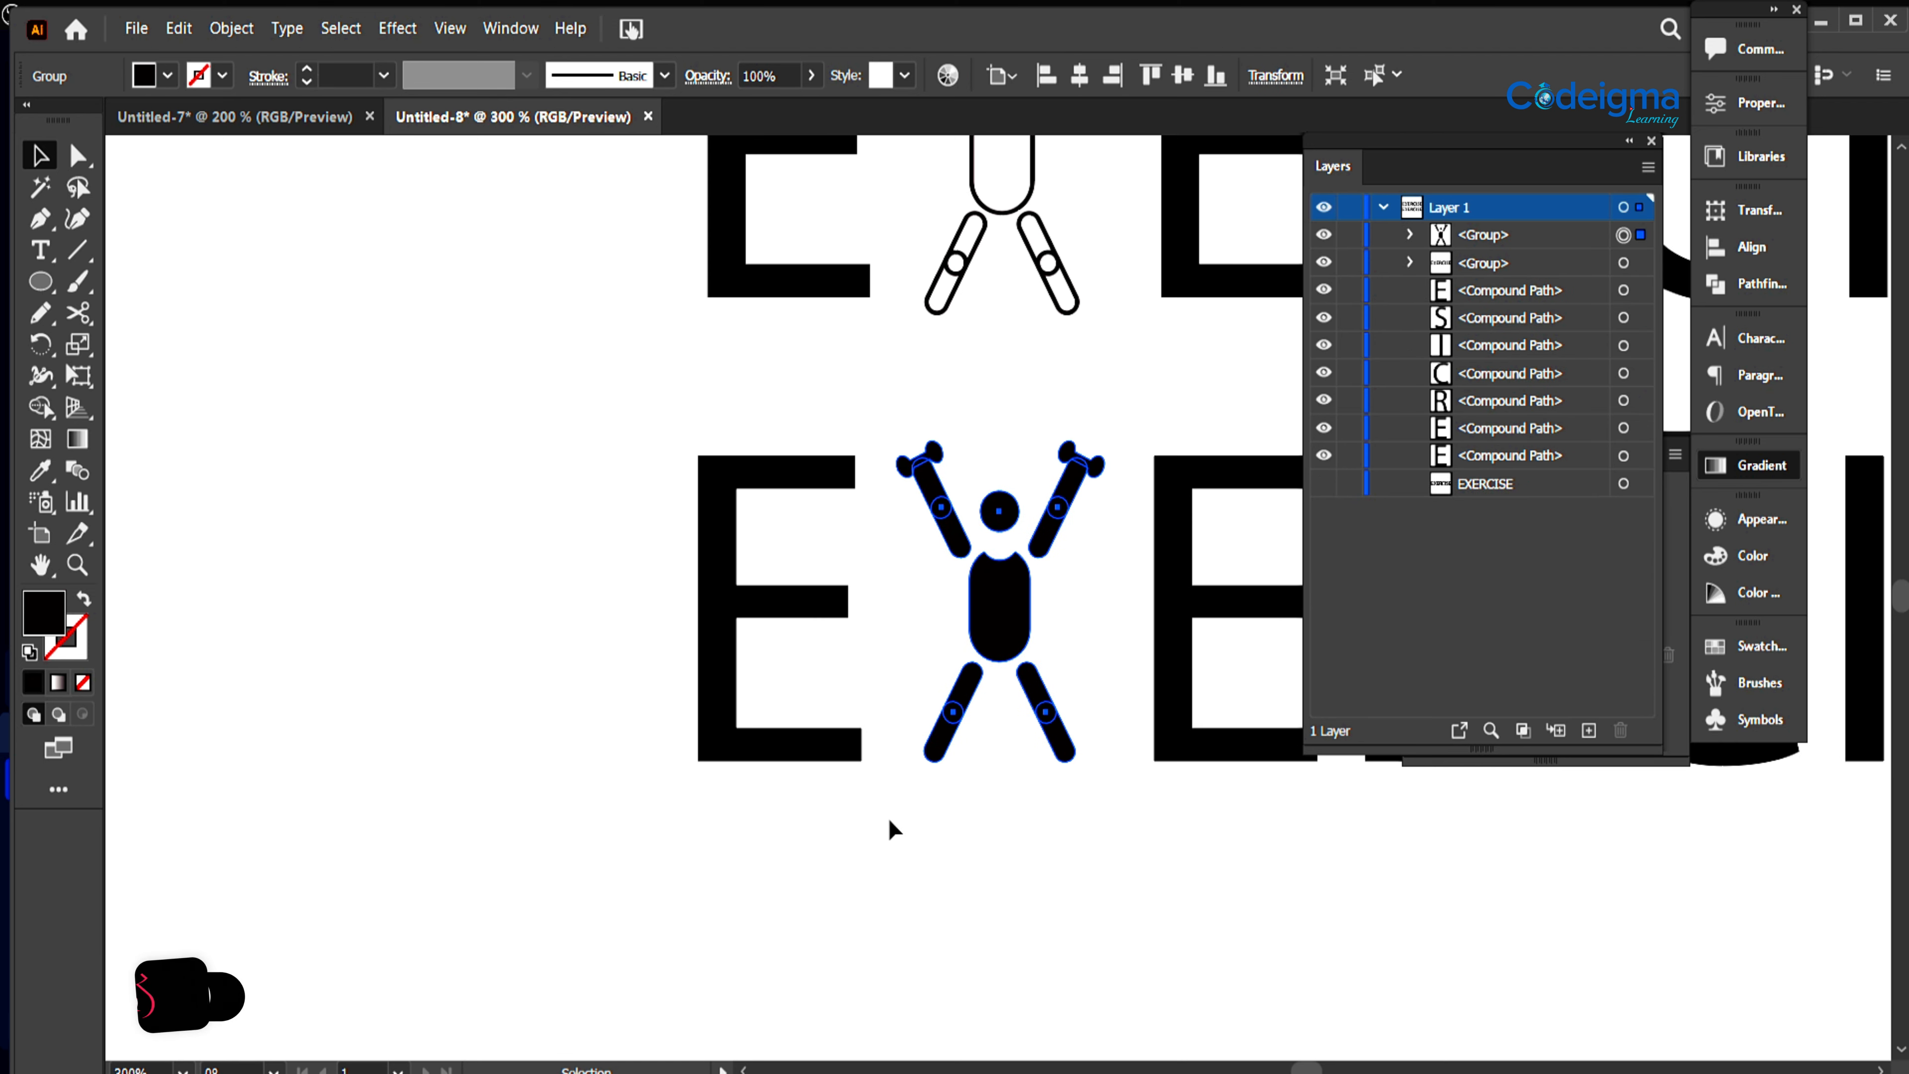
key("ctrl+minus")
Step: Group the lower wordmark's letters together with the solid figure
left_click_drag(912, 810, 439, 831)
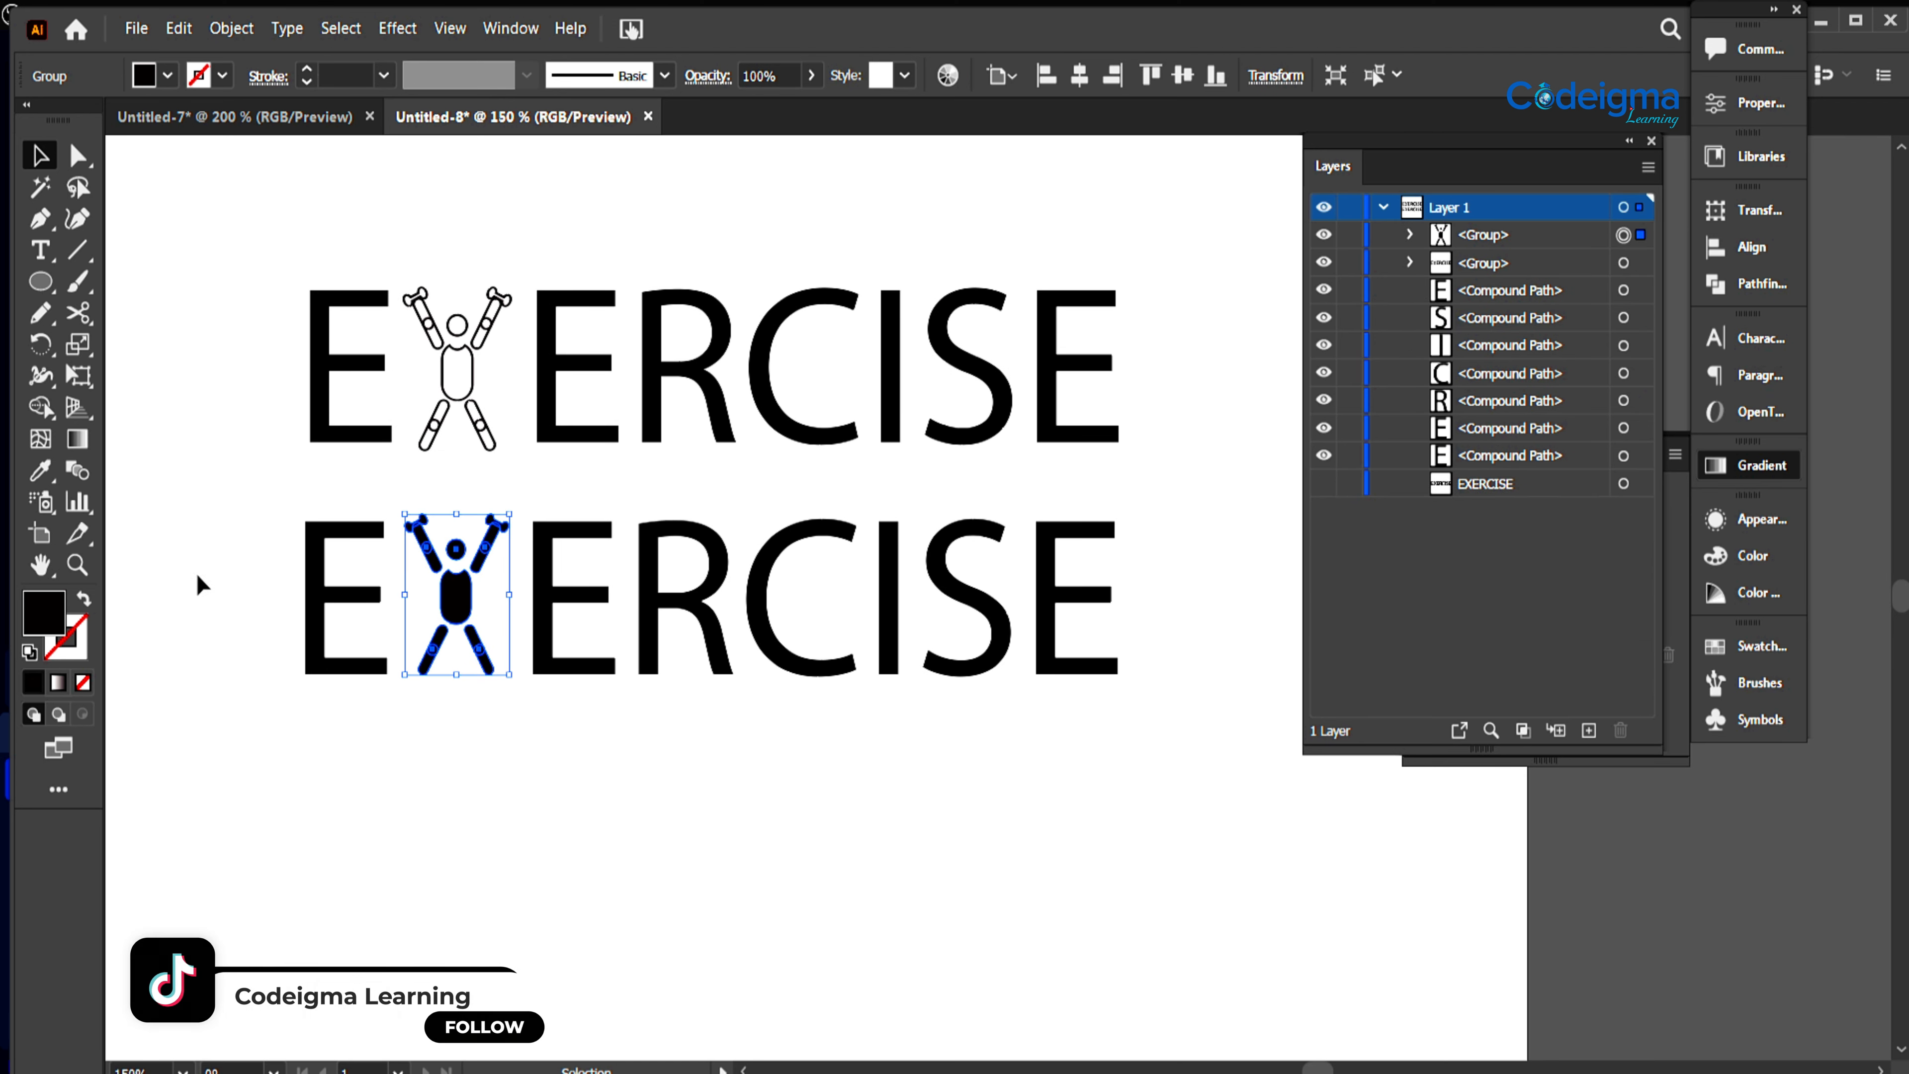
left_click_drag(1120, 698, 1147, 716)
key("ctrl+g")
left_click(969, 818)
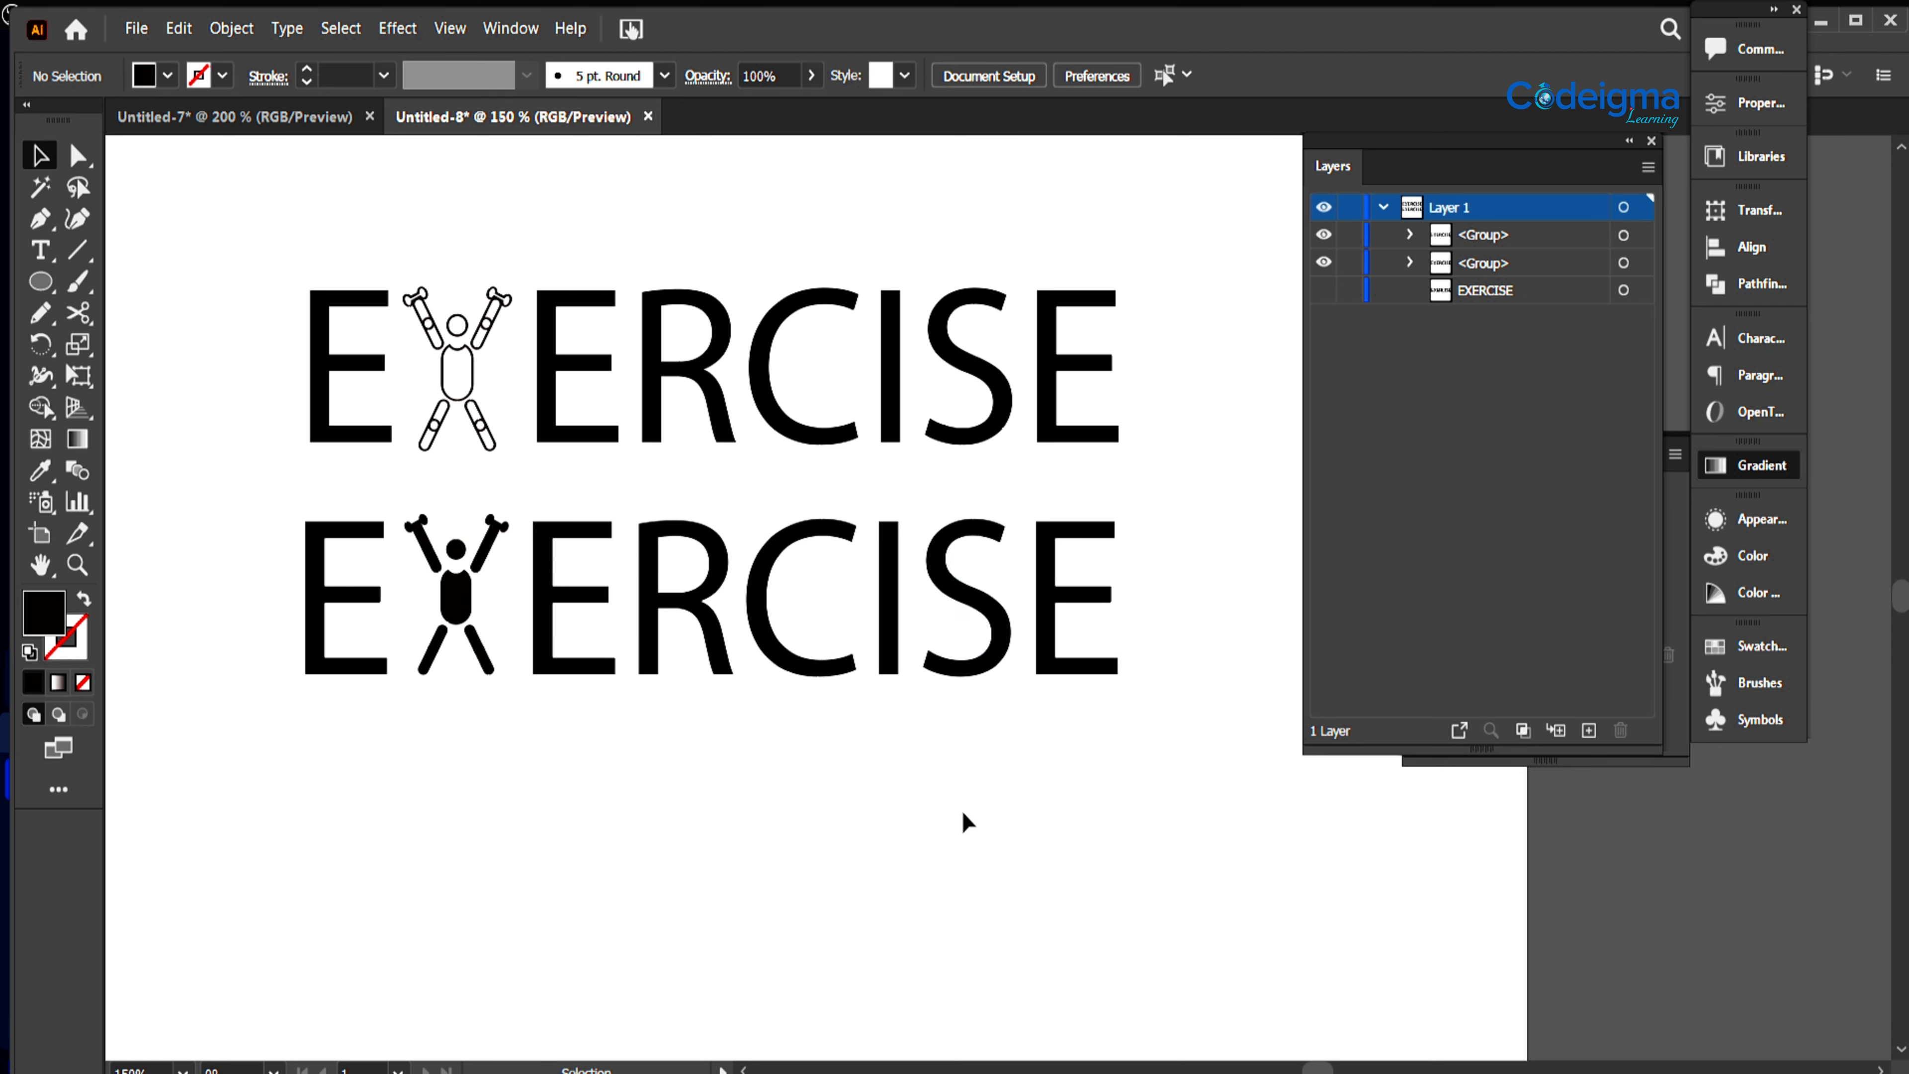
key("ctrl+plus")
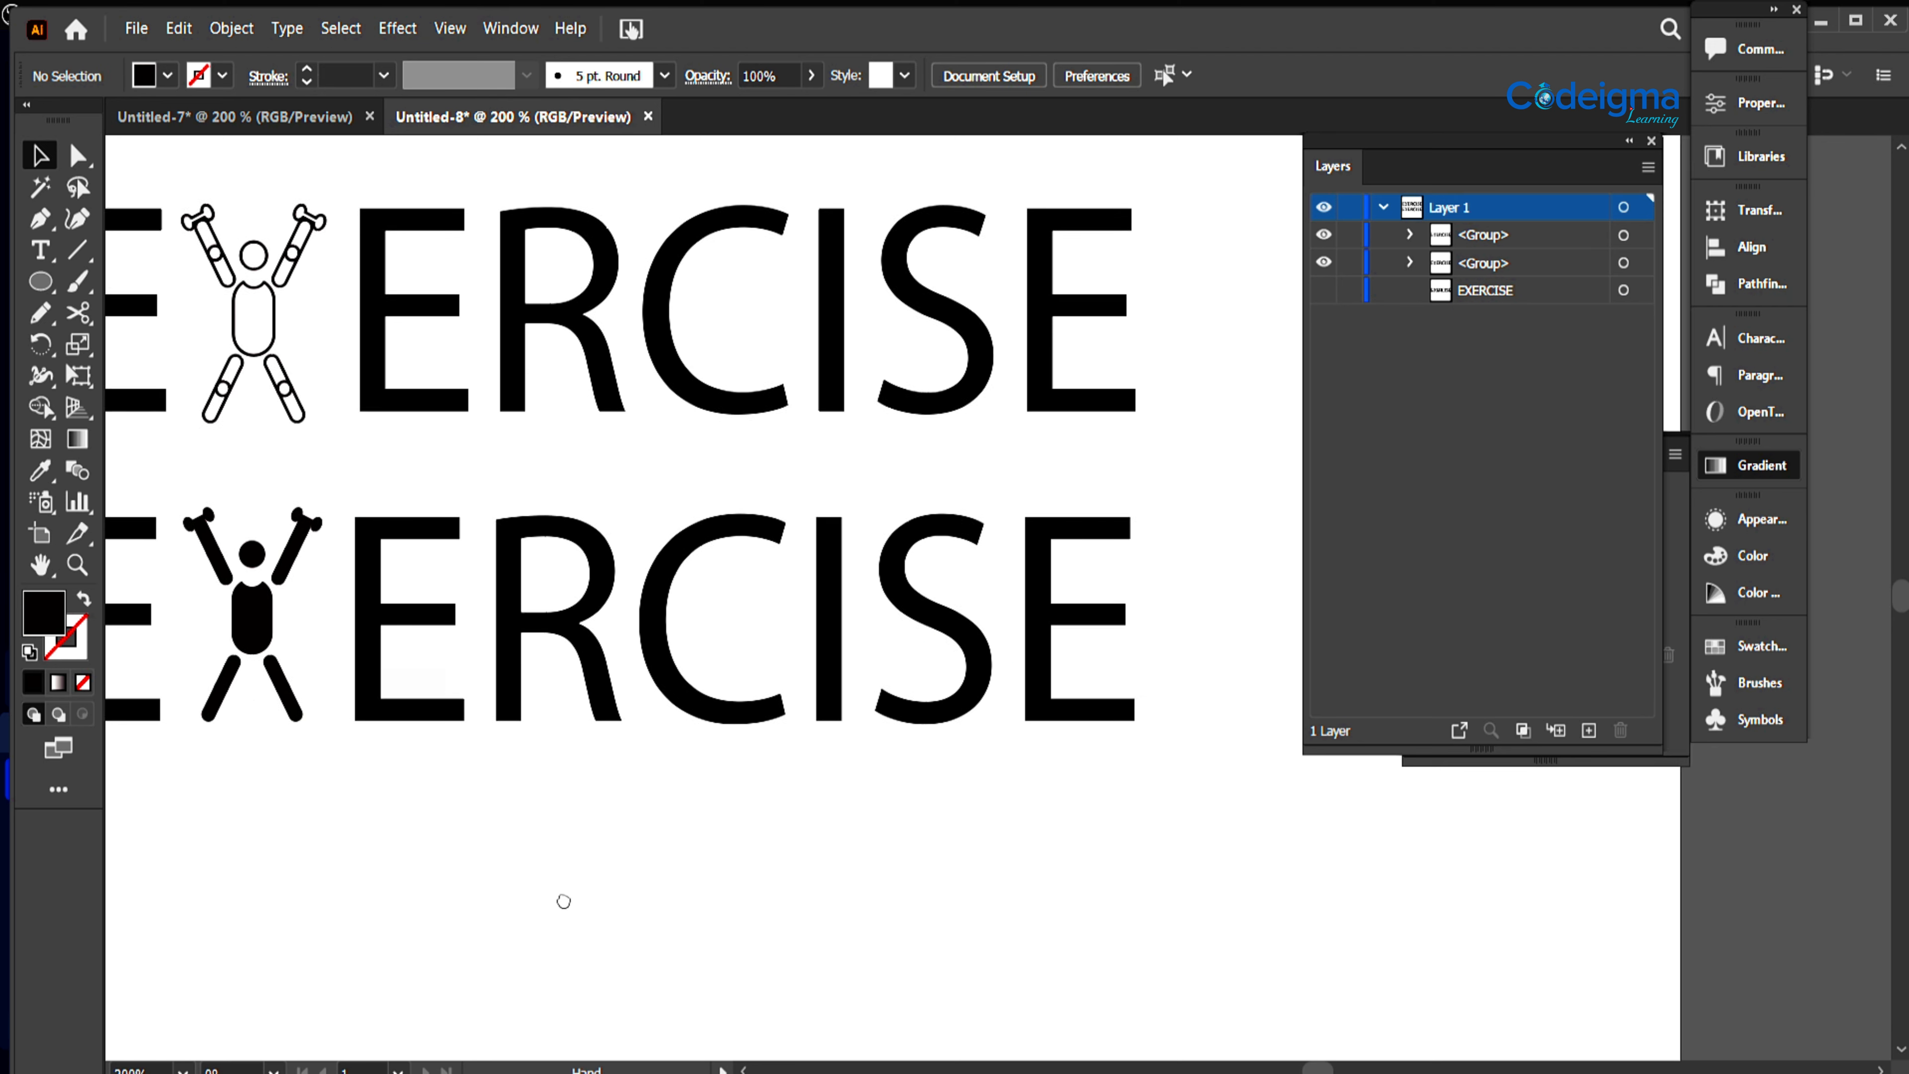
left_click_drag(558, 900, 642, 913)
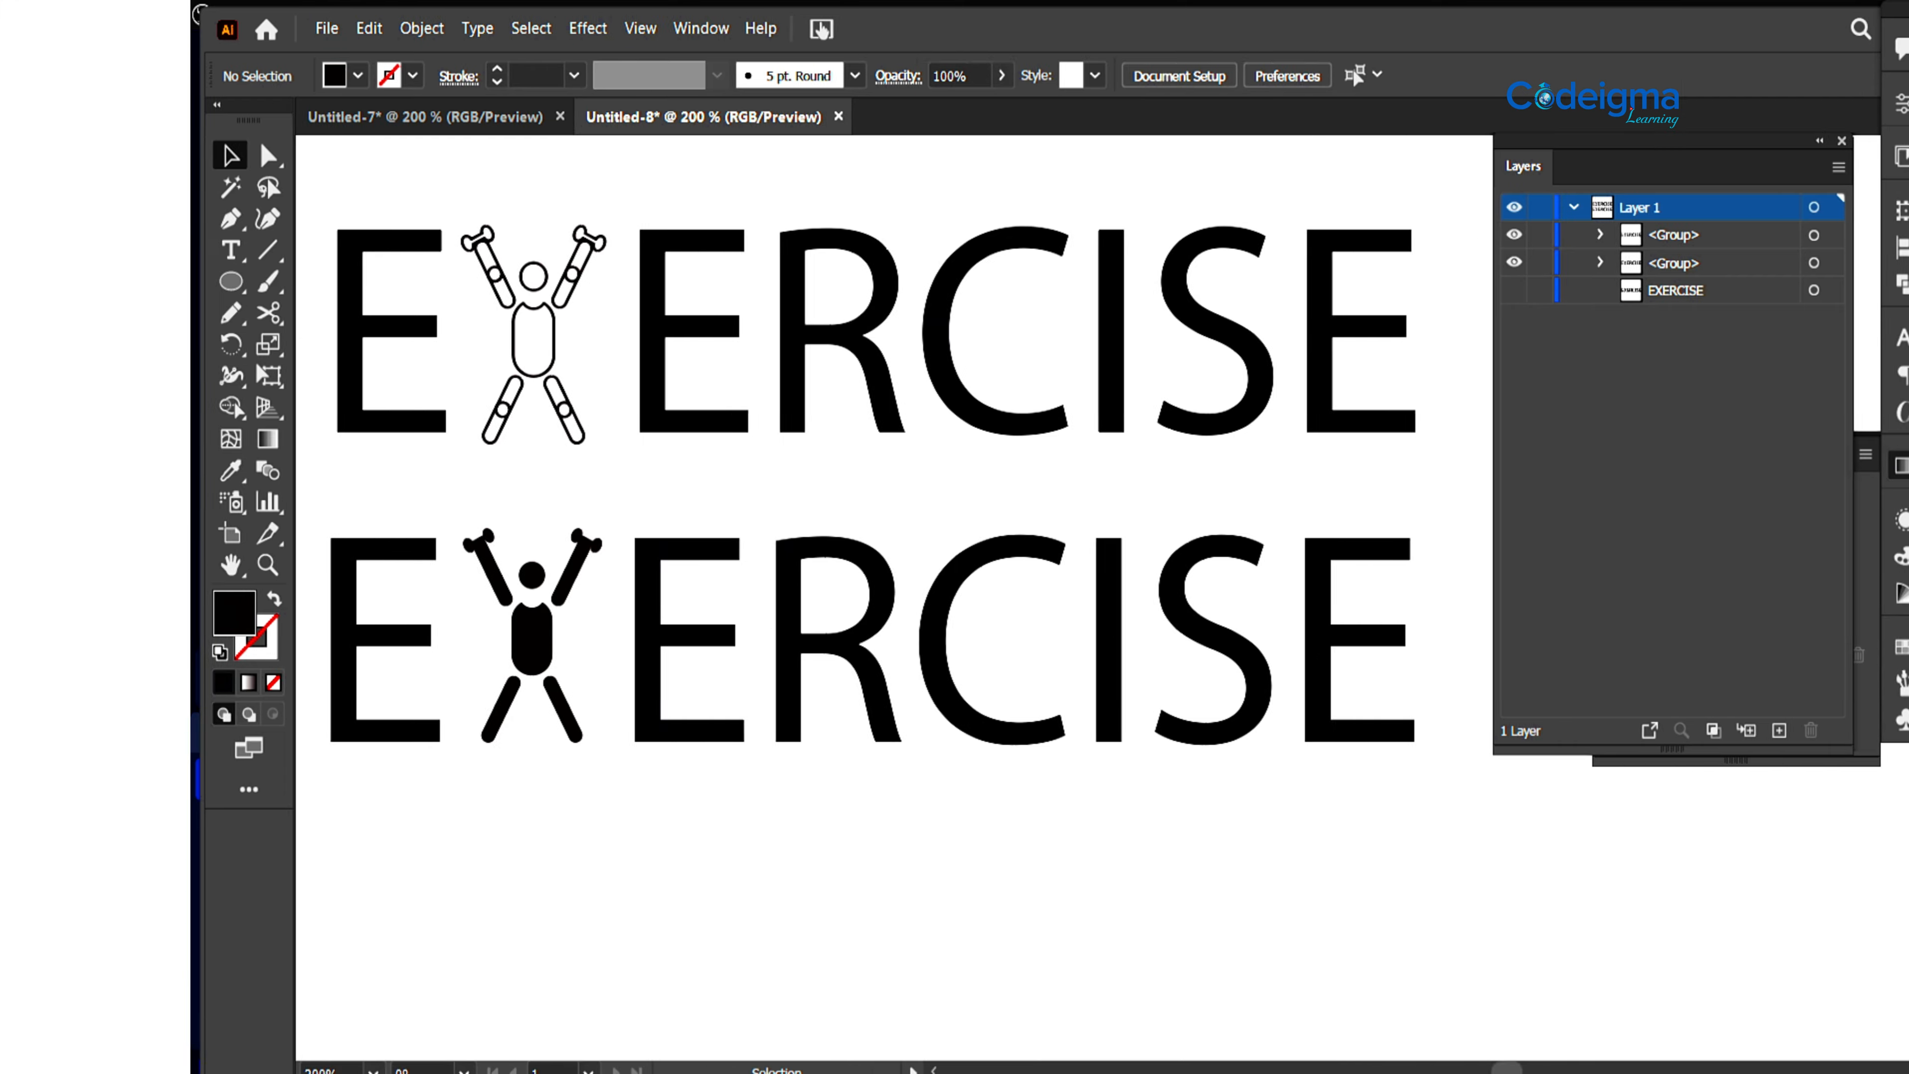